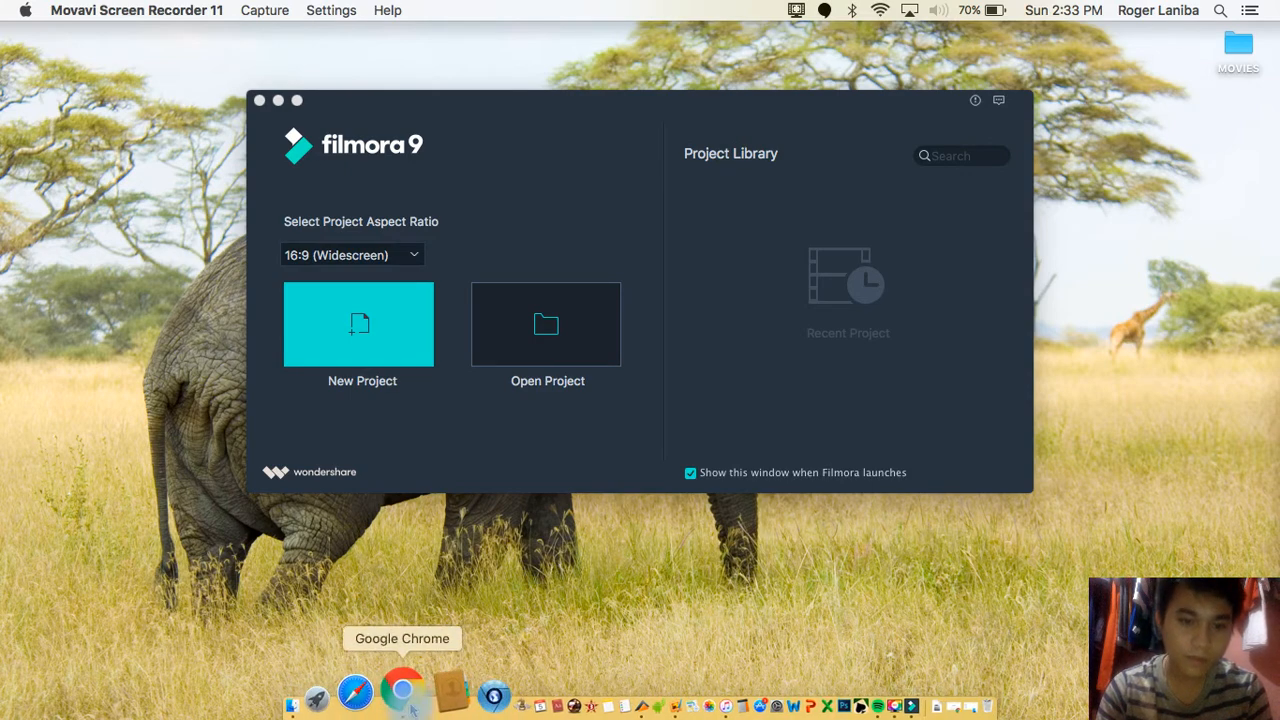
# - Switch to Google Chrome and search Google for "best video editor app for macbook"
pyautogui.click(409, 700)
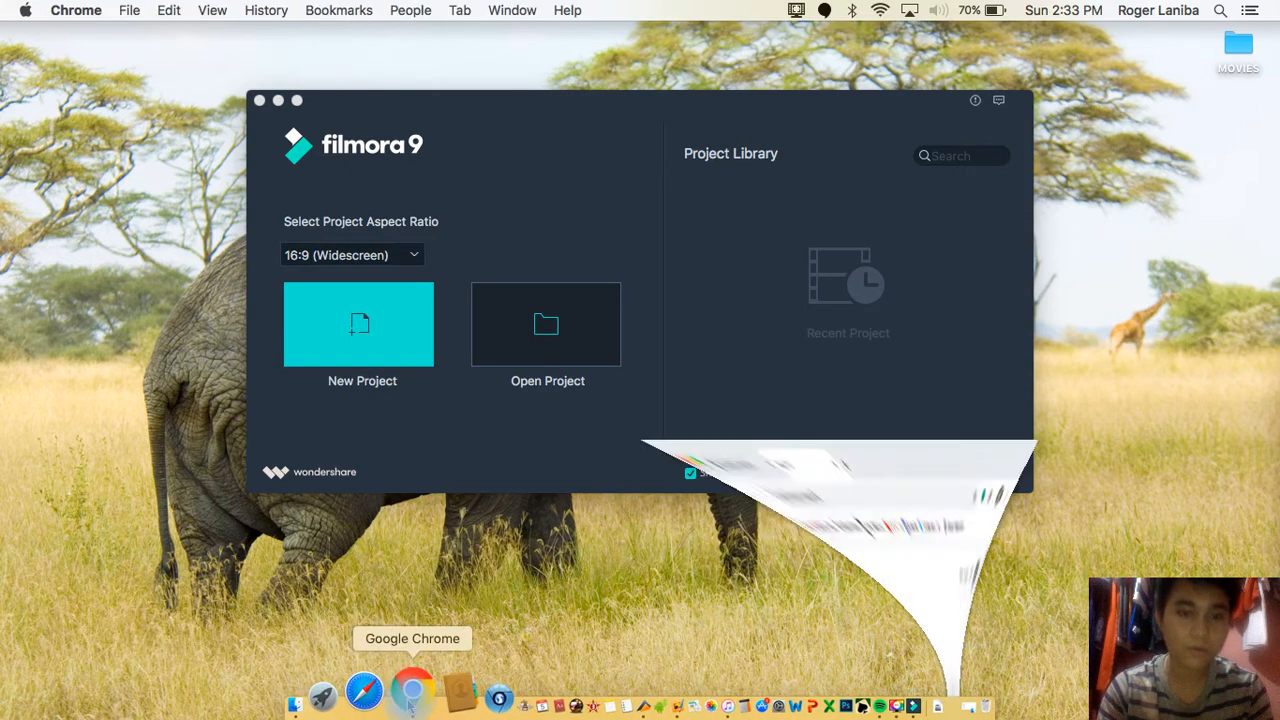
pyautogui.click(413, 444)
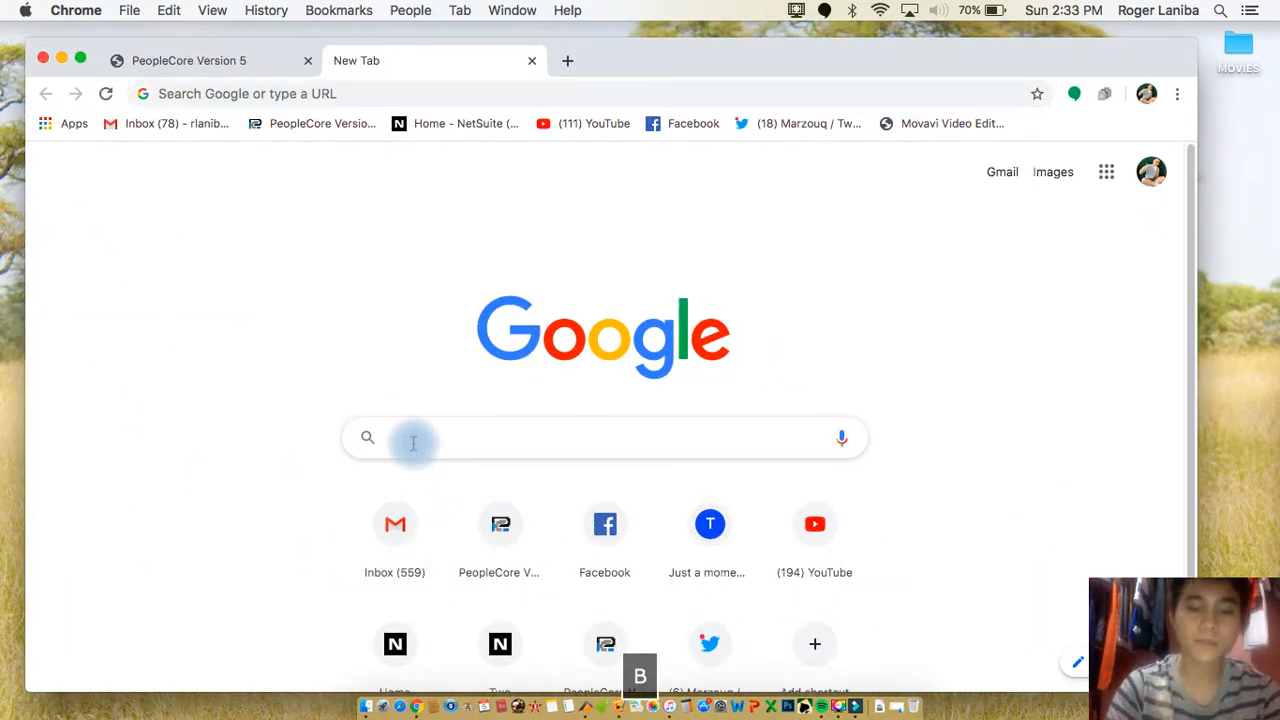
pyautogui.write('BEST ')
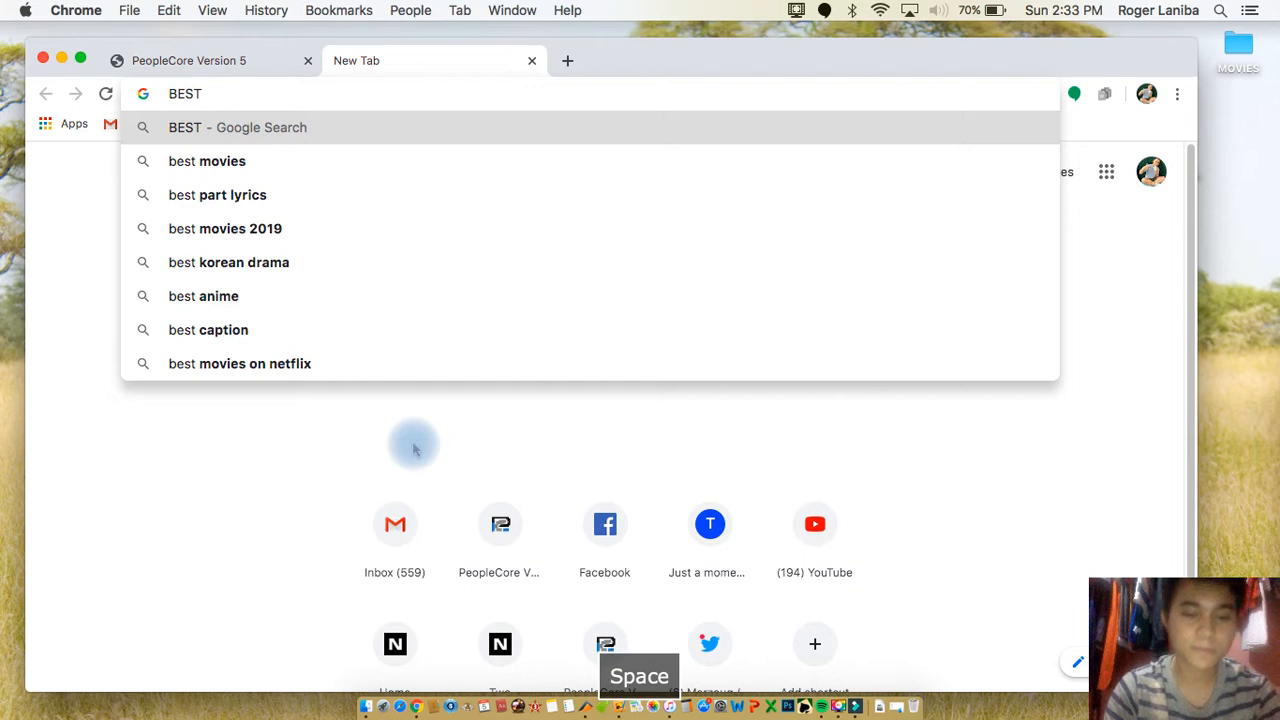
pyautogui.write('editor')
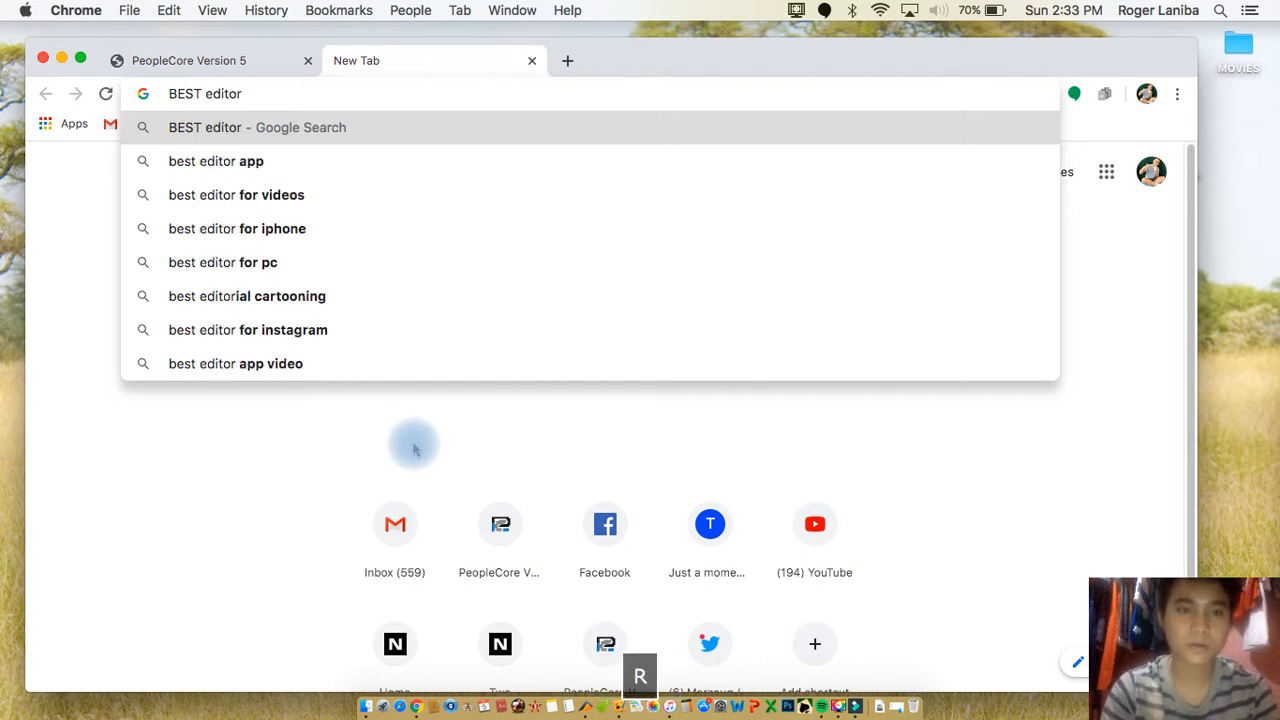
pyautogui.write(' app for ')
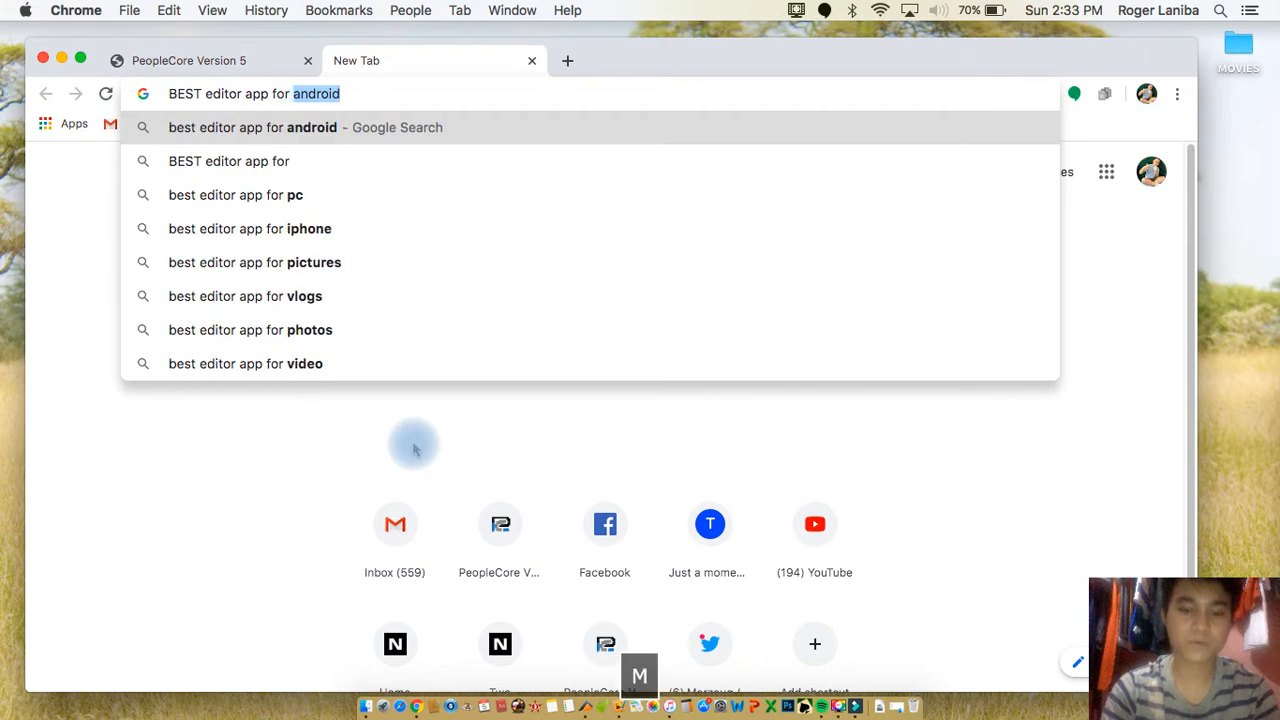
pyautogui.write('macbook')
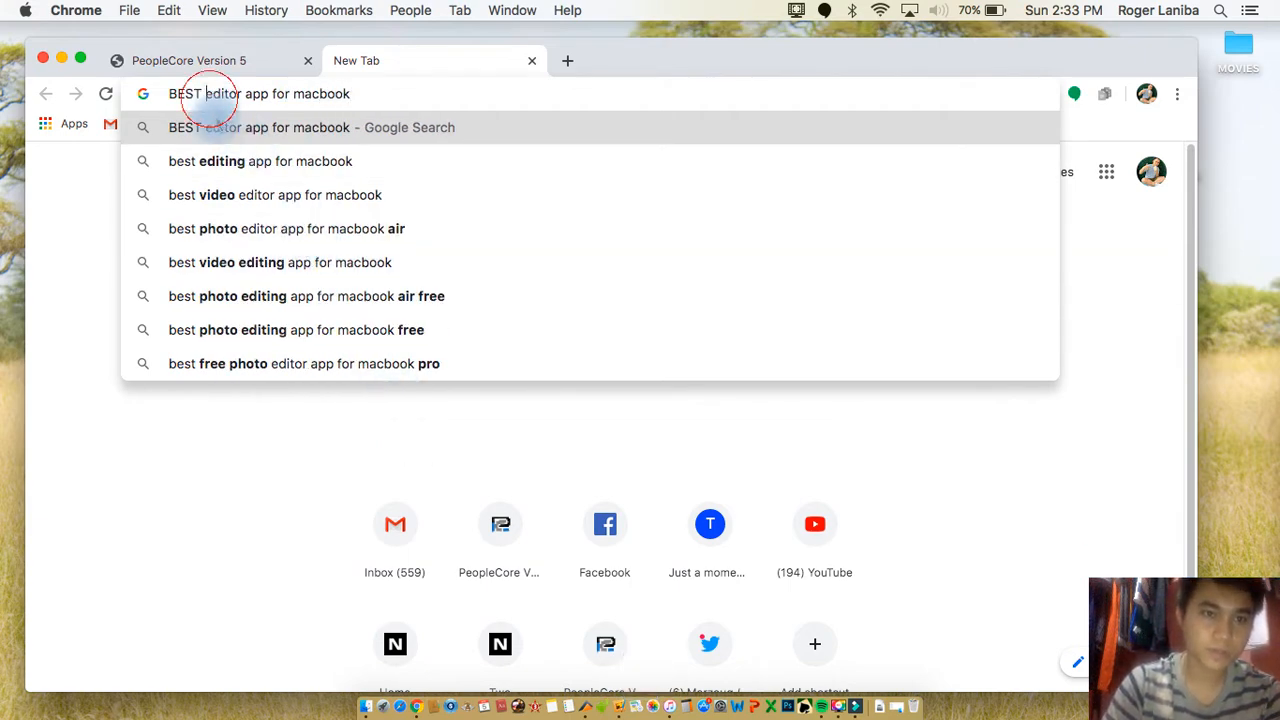
pyautogui.write('video')
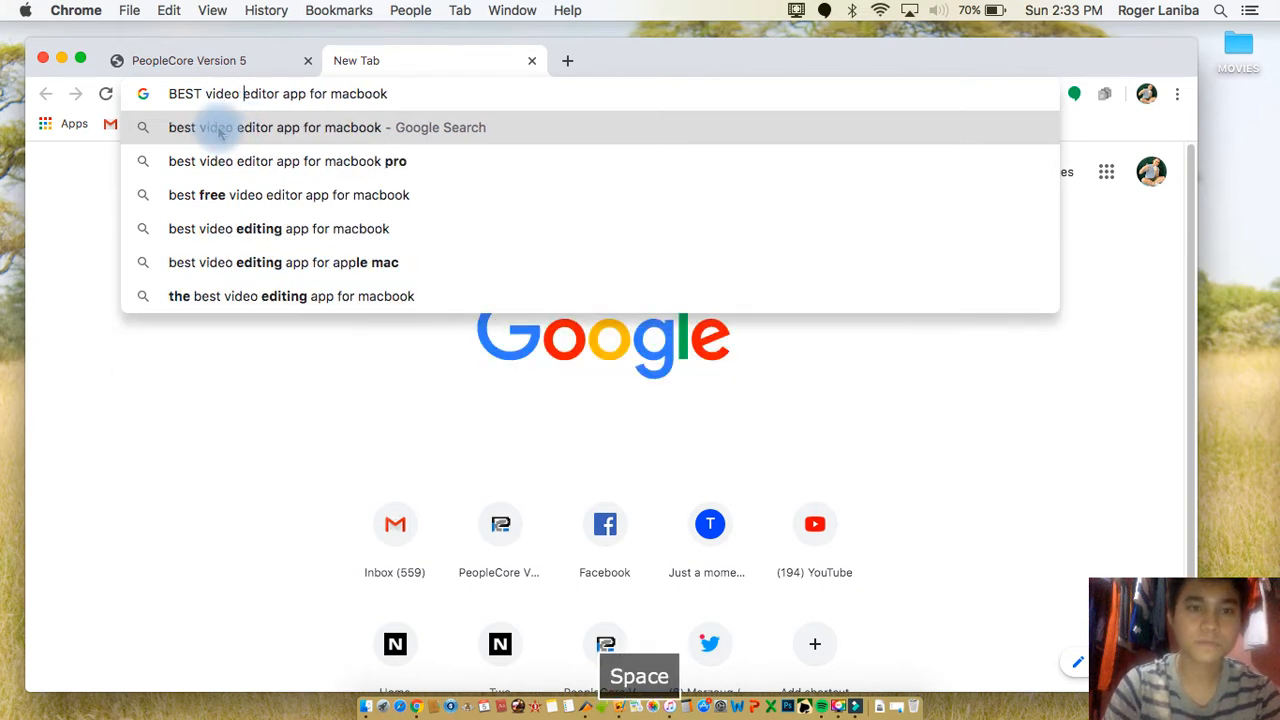
pyautogui.press('Return')
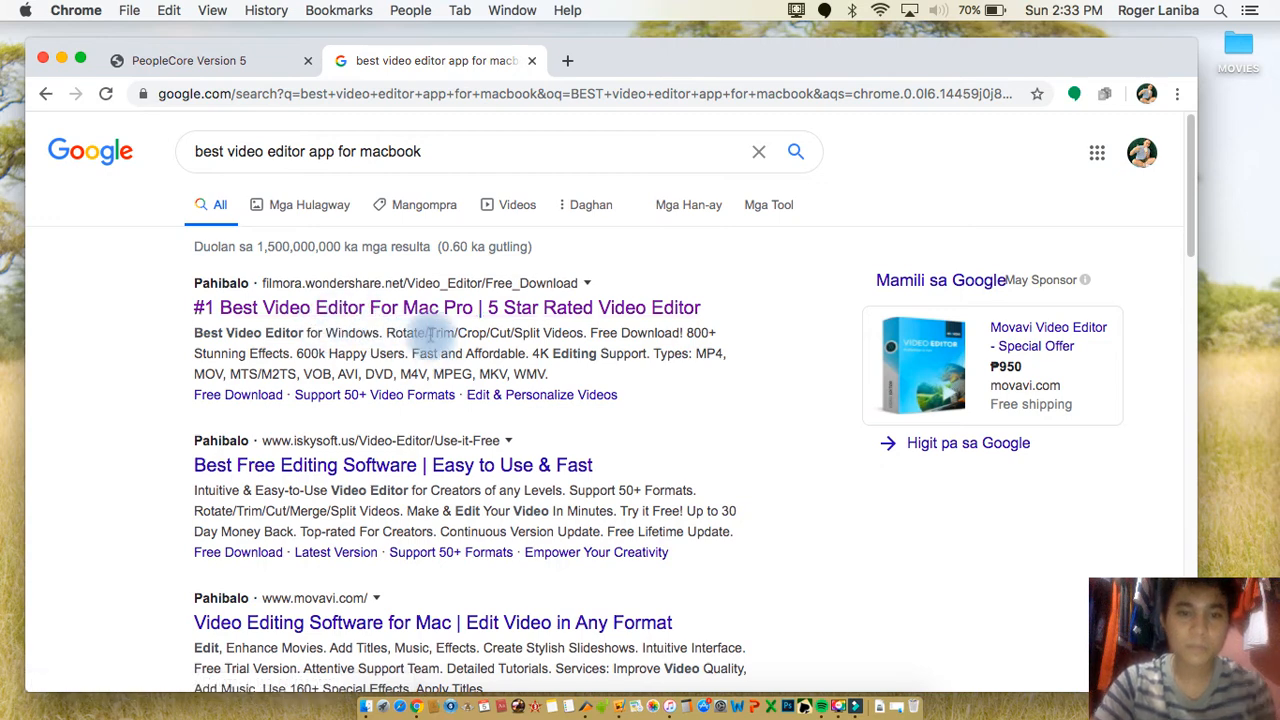
# - Open the sponsored Filmora result for Mac and view the free download section of its page
pyautogui.click(405, 310)
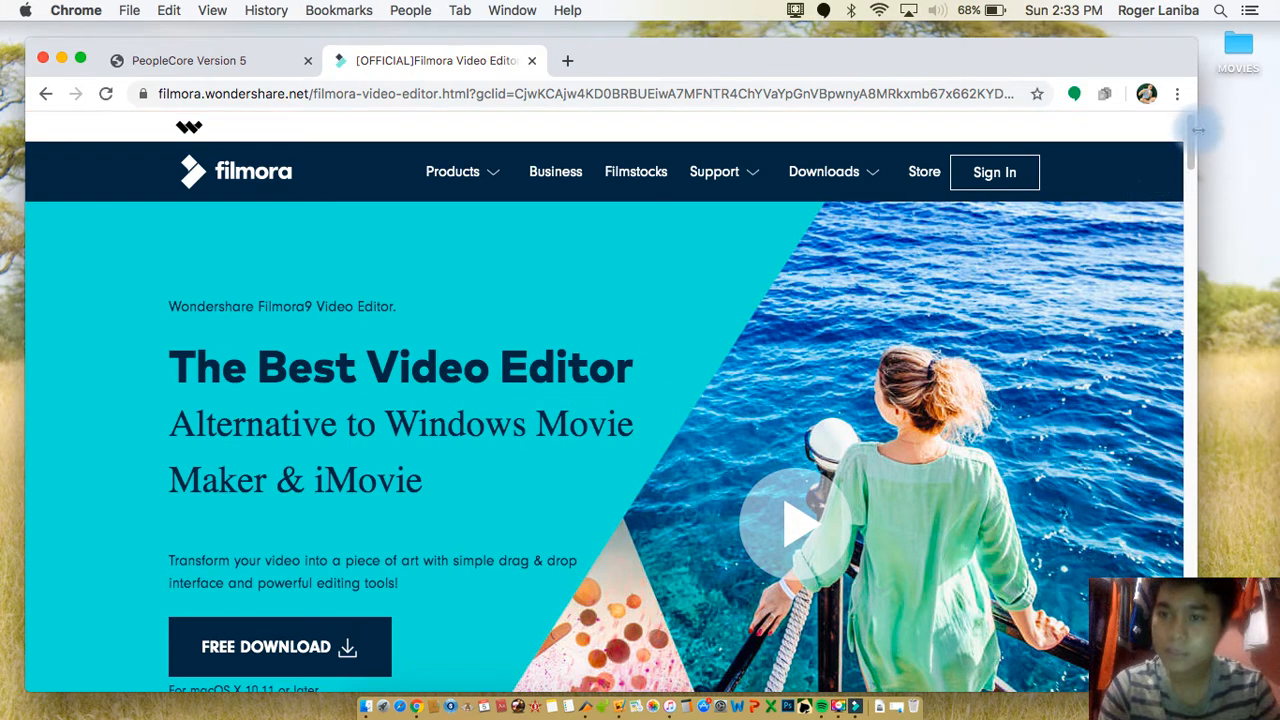
pyautogui.moveTo(1191, 128); pyautogui.dragTo(1195, 169)
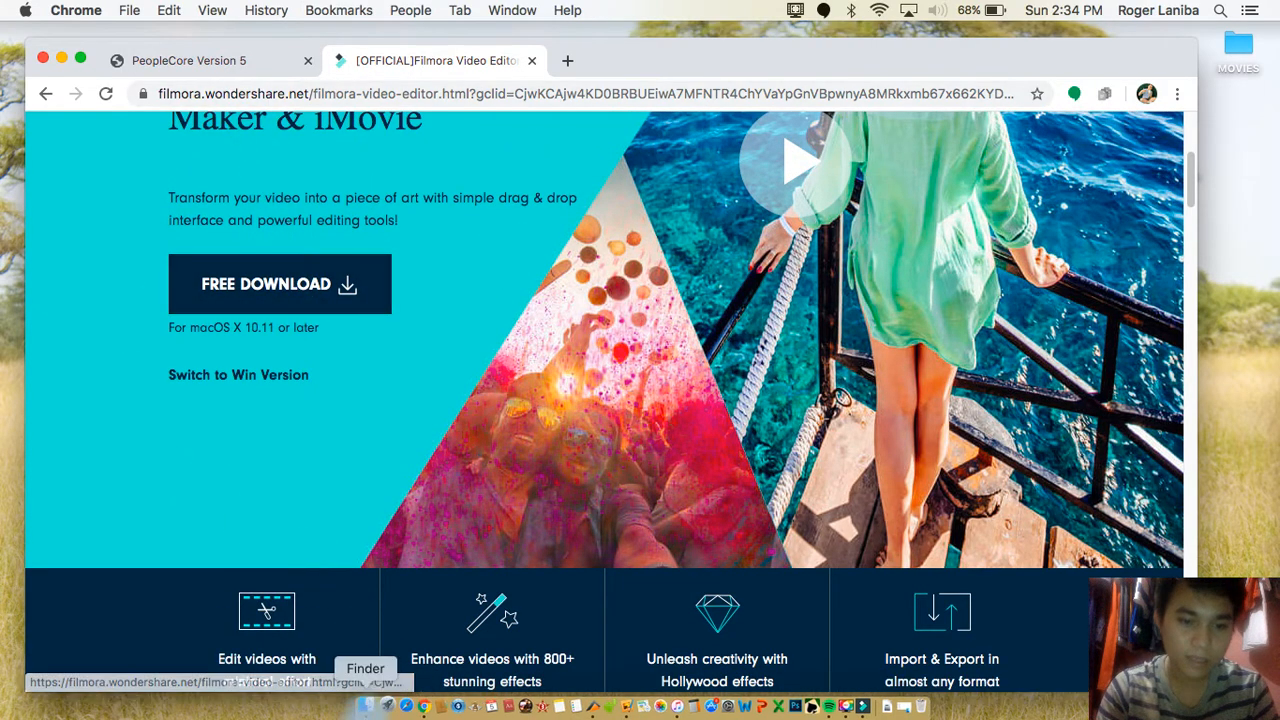
# - Locate the Wondershare Filmora Installer in Finder's Downloads folder, and minimize the Finder and browser windows
pyautogui.click(366, 706)
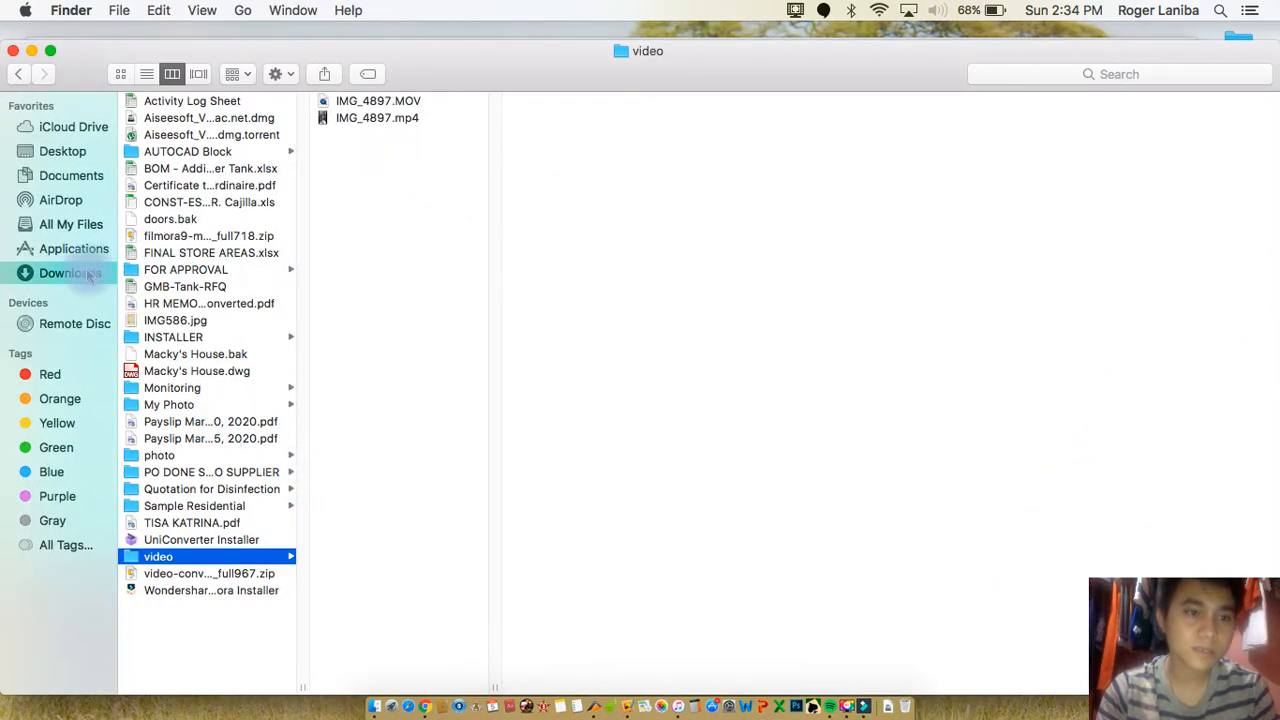
pyautogui.click(61, 278)
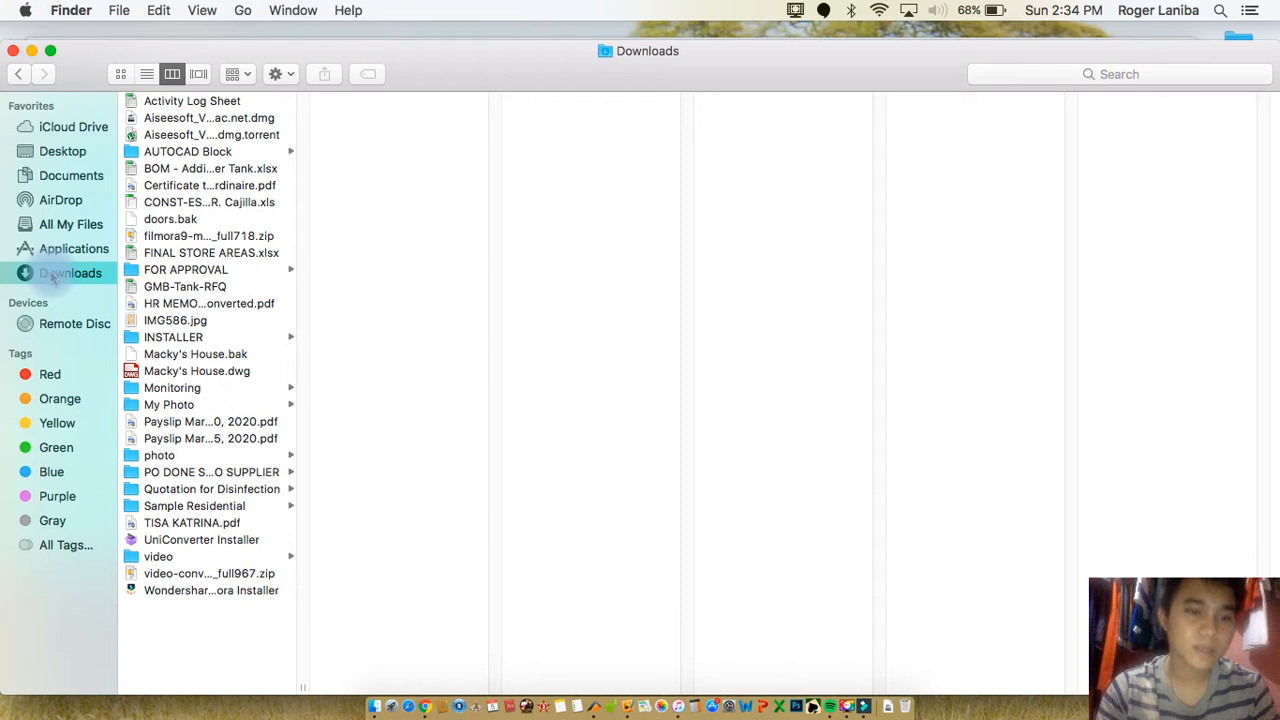
pyautogui.click(170, 593)
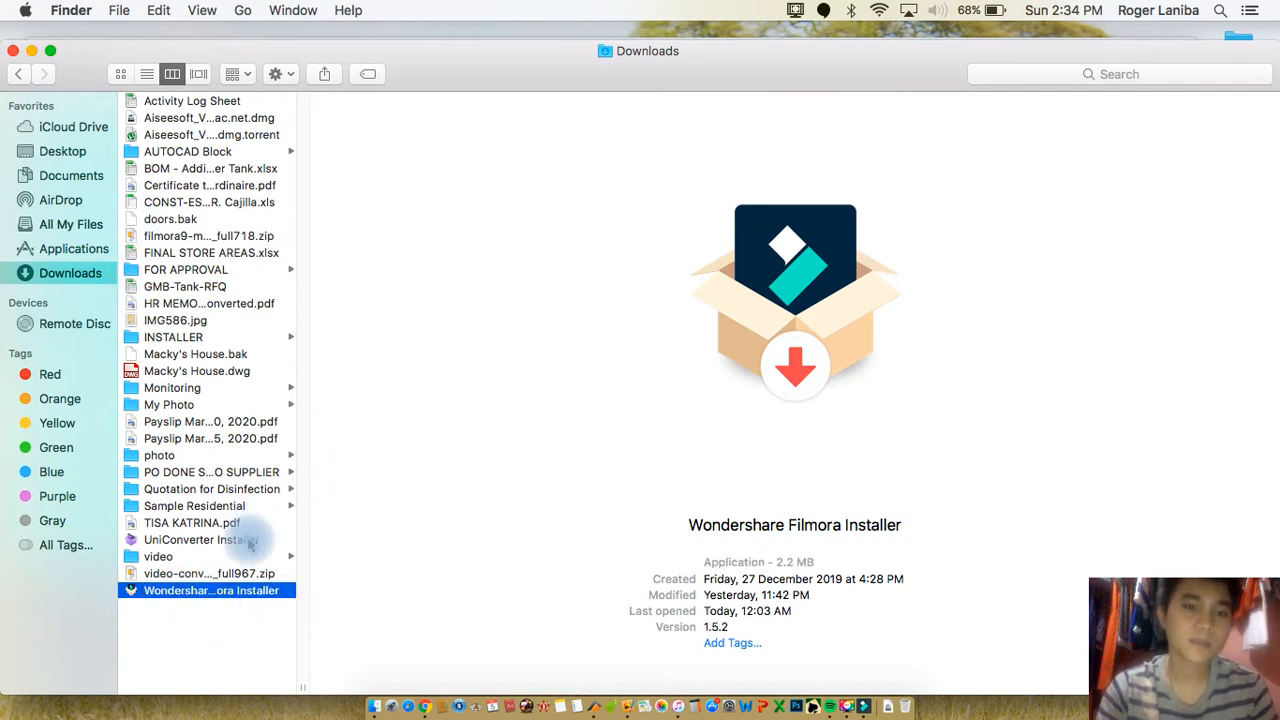
pyautogui.click(200, 633)
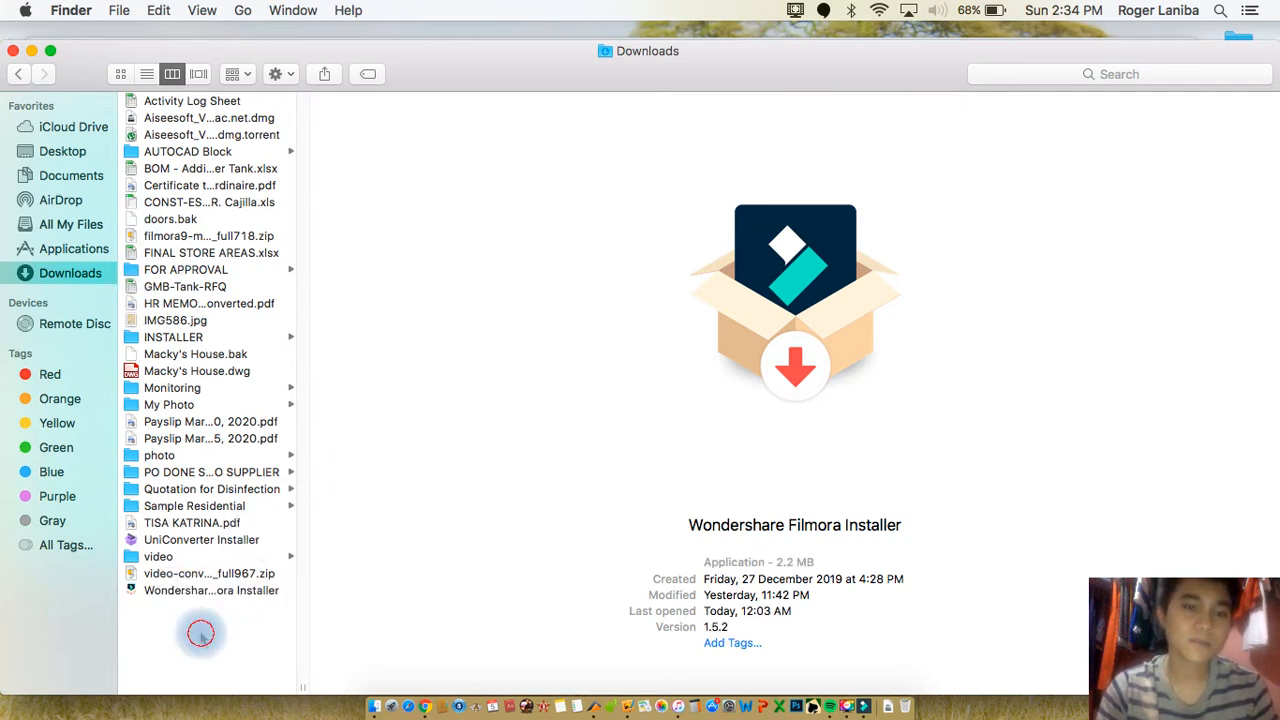
pyautogui.click(31, 51)
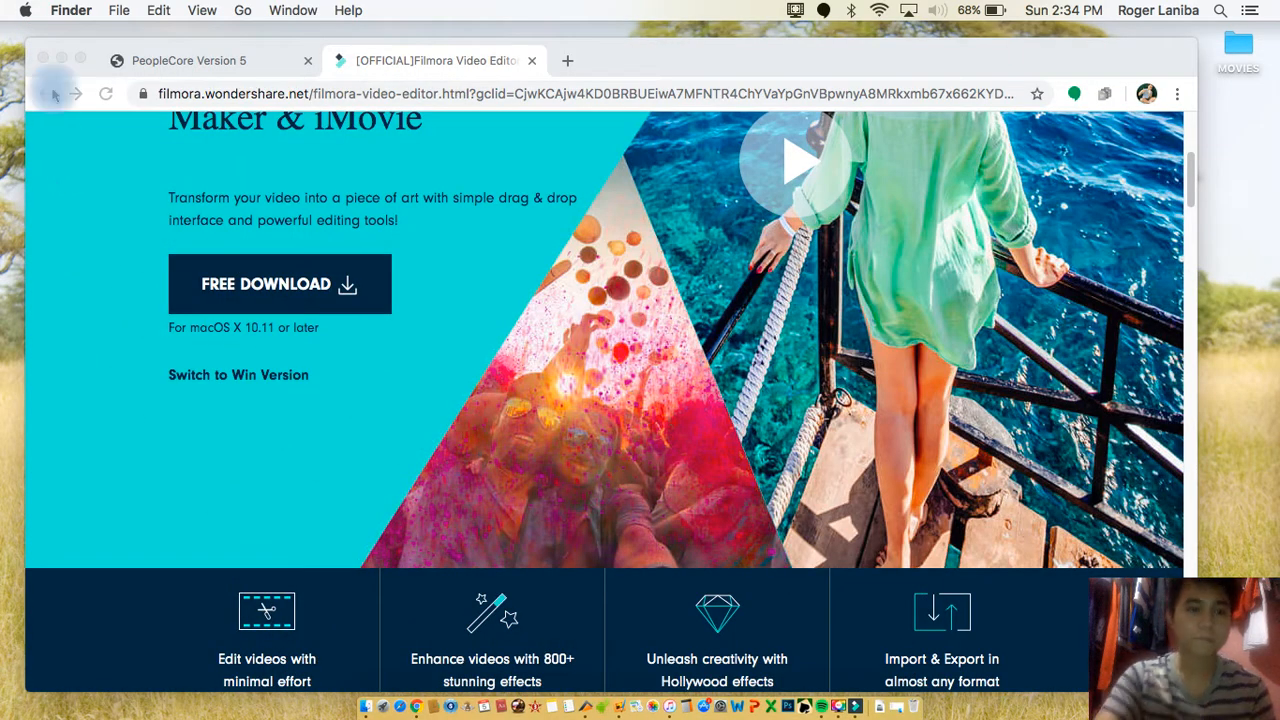
pyautogui.click(62, 60)
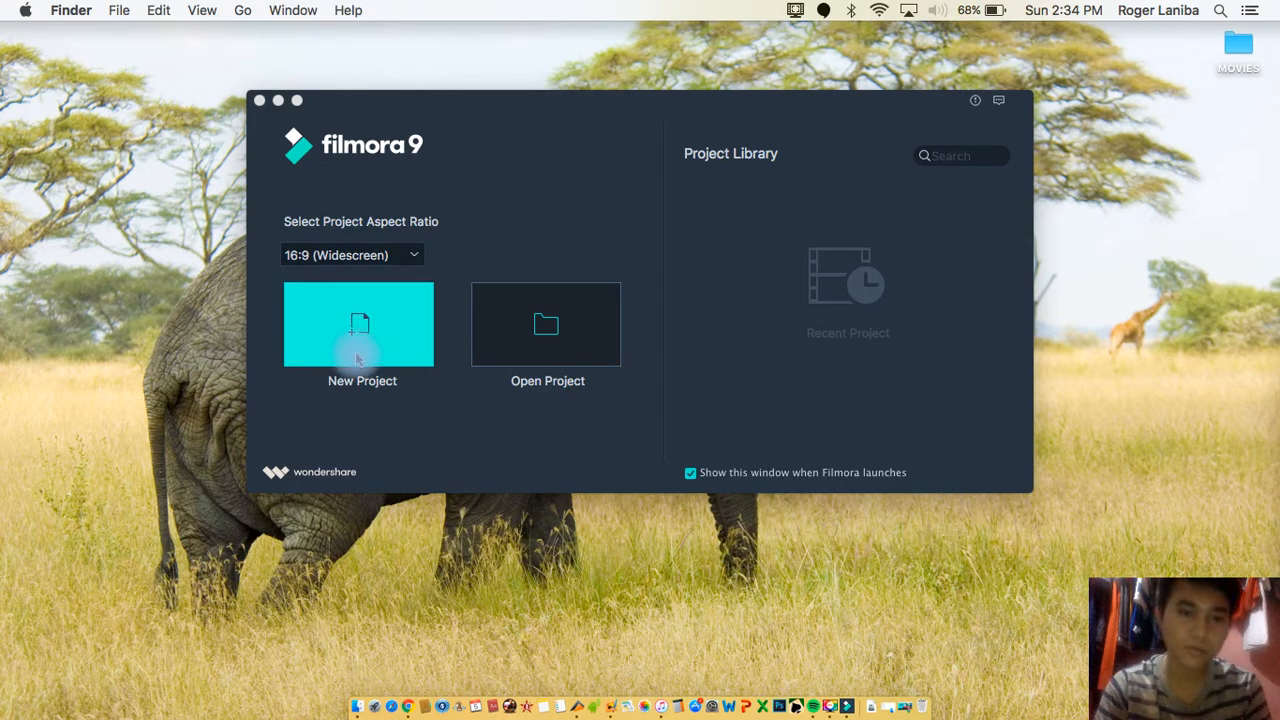
# - Create a new Filmora project with the 16:9 (Widescreen) aspect ratio
pyautogui.click(357, 358)
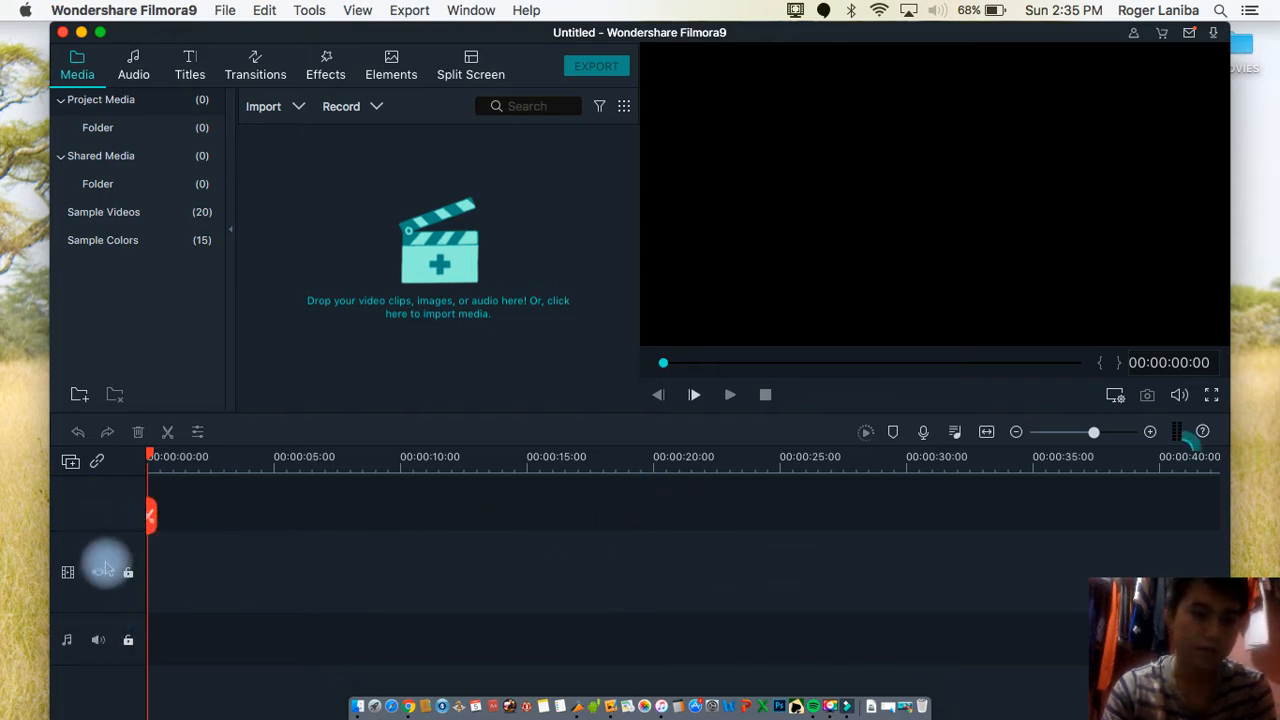
pyautogui.click(206, 525)
pyautogui.click(166, 328)
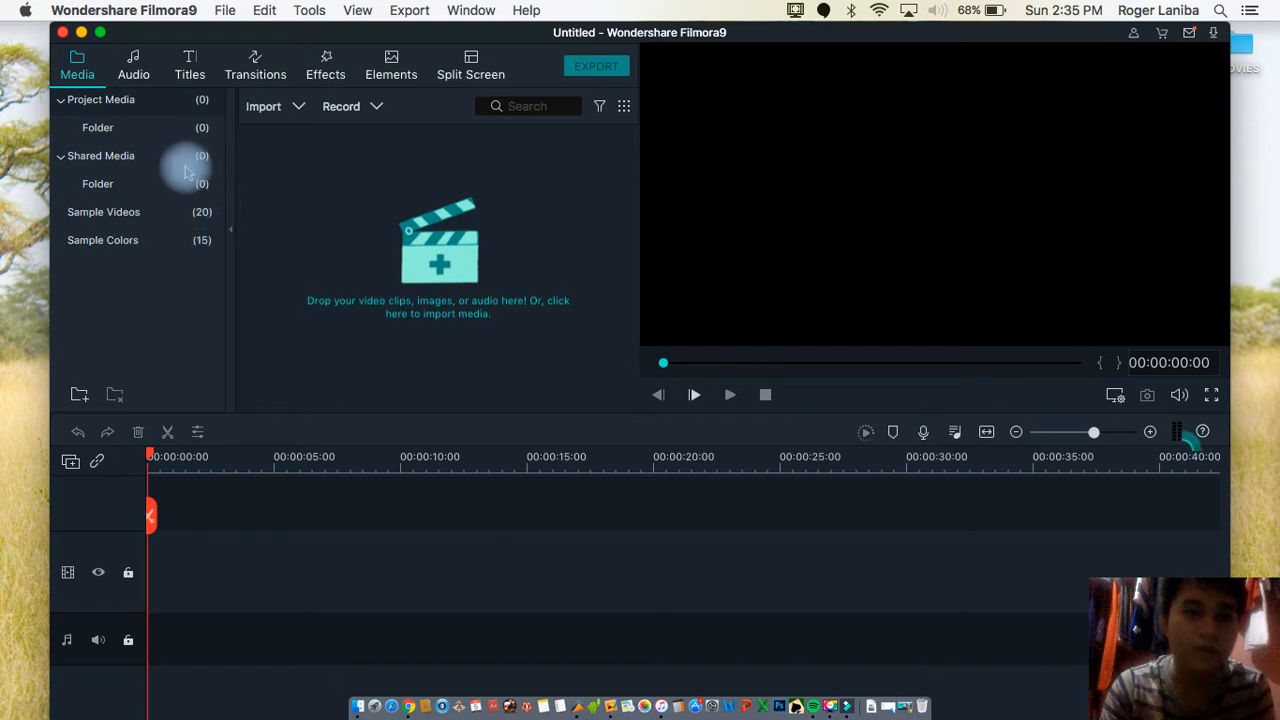
# - Import the media file IMG_4897.mp4 from the video folder into the project media
pyautogui.click(300, 110)
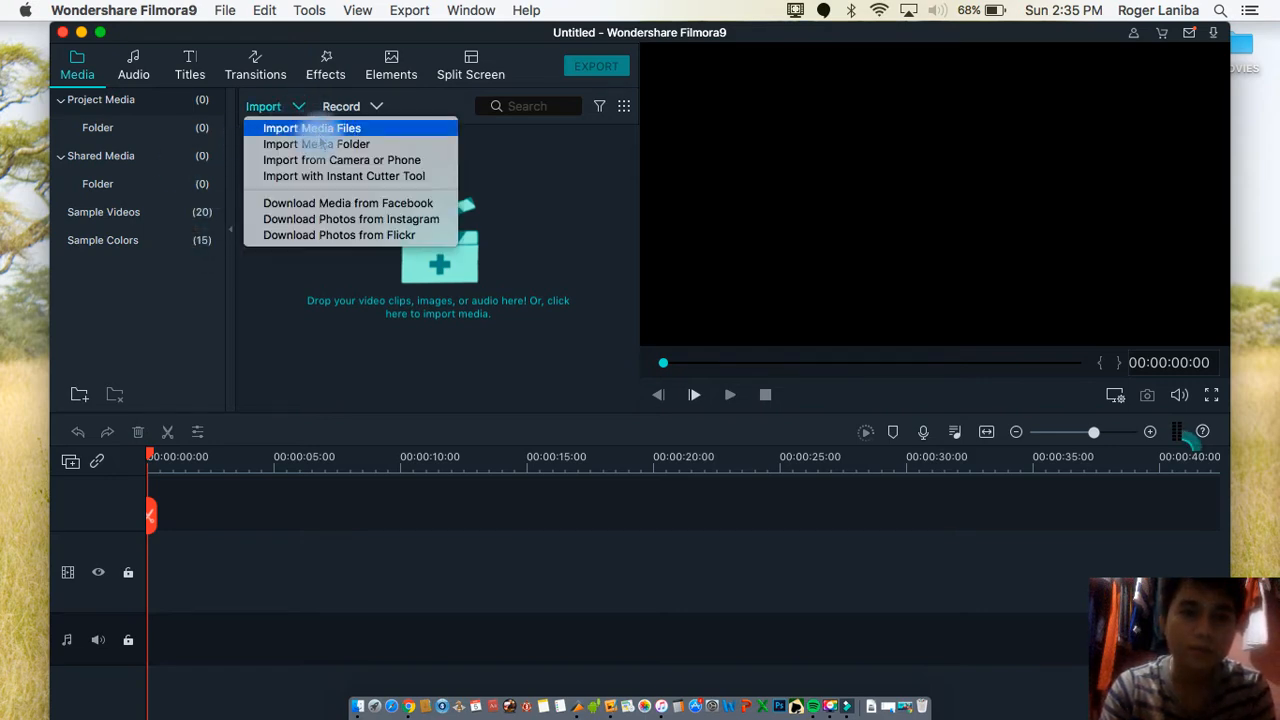
pyautogui.click(275, 106)
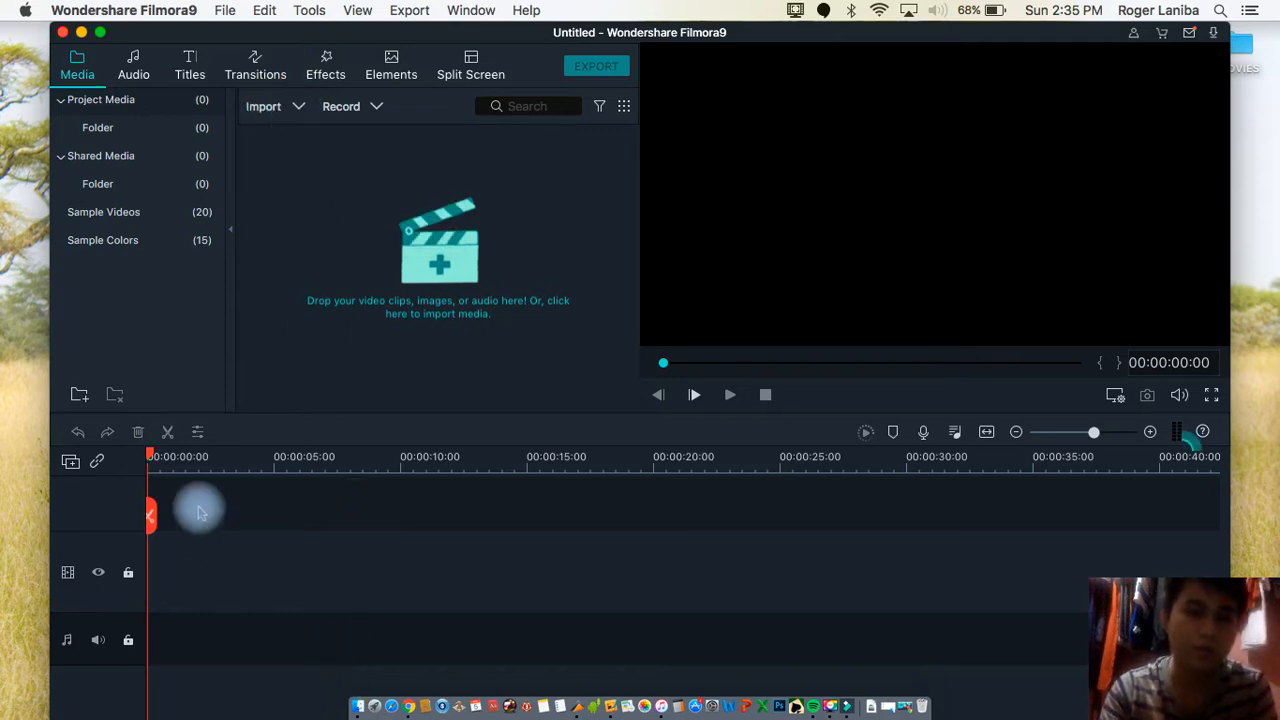
pyautogui.click(298, 108)
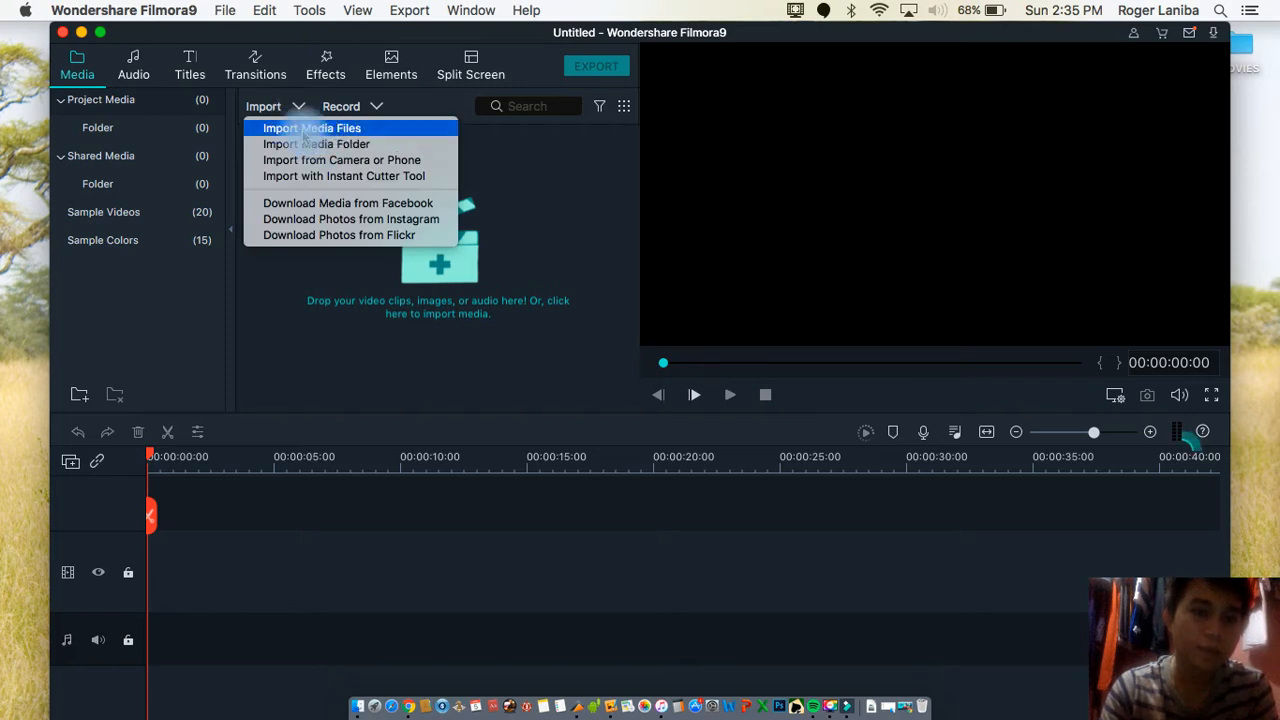
pyautogui.click(305, 130)
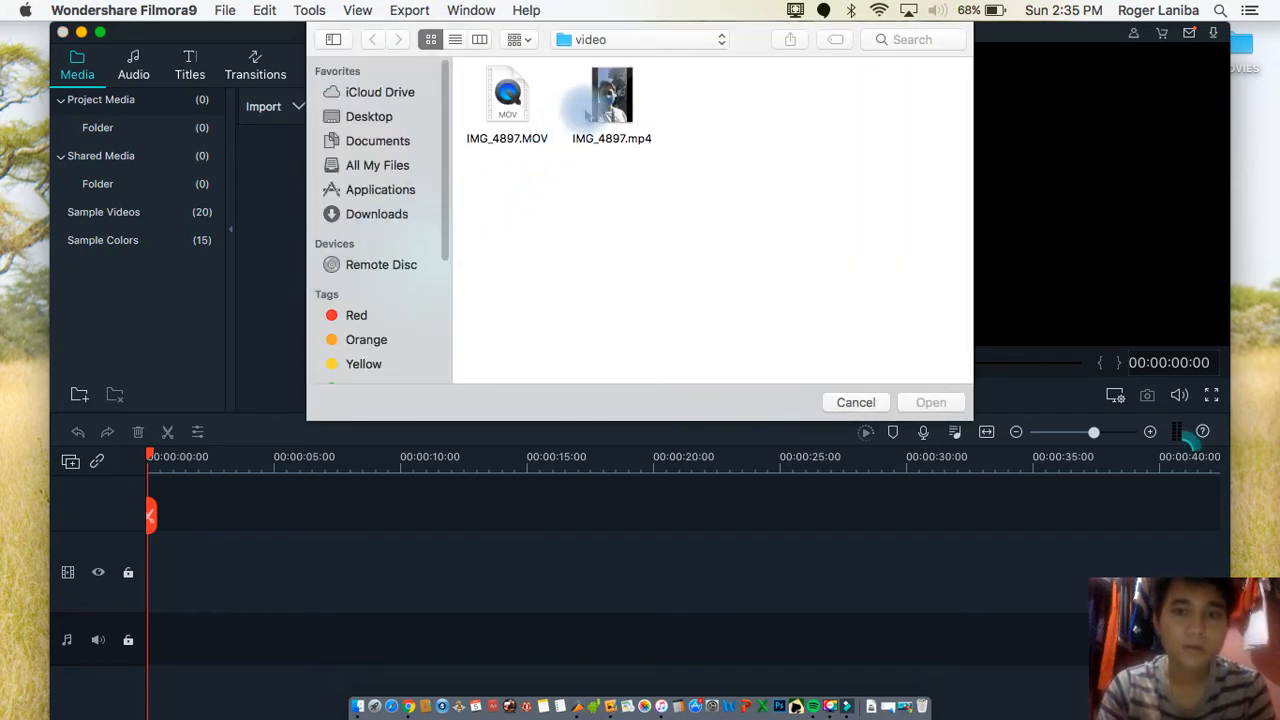
pyautogui.click(612, 100)
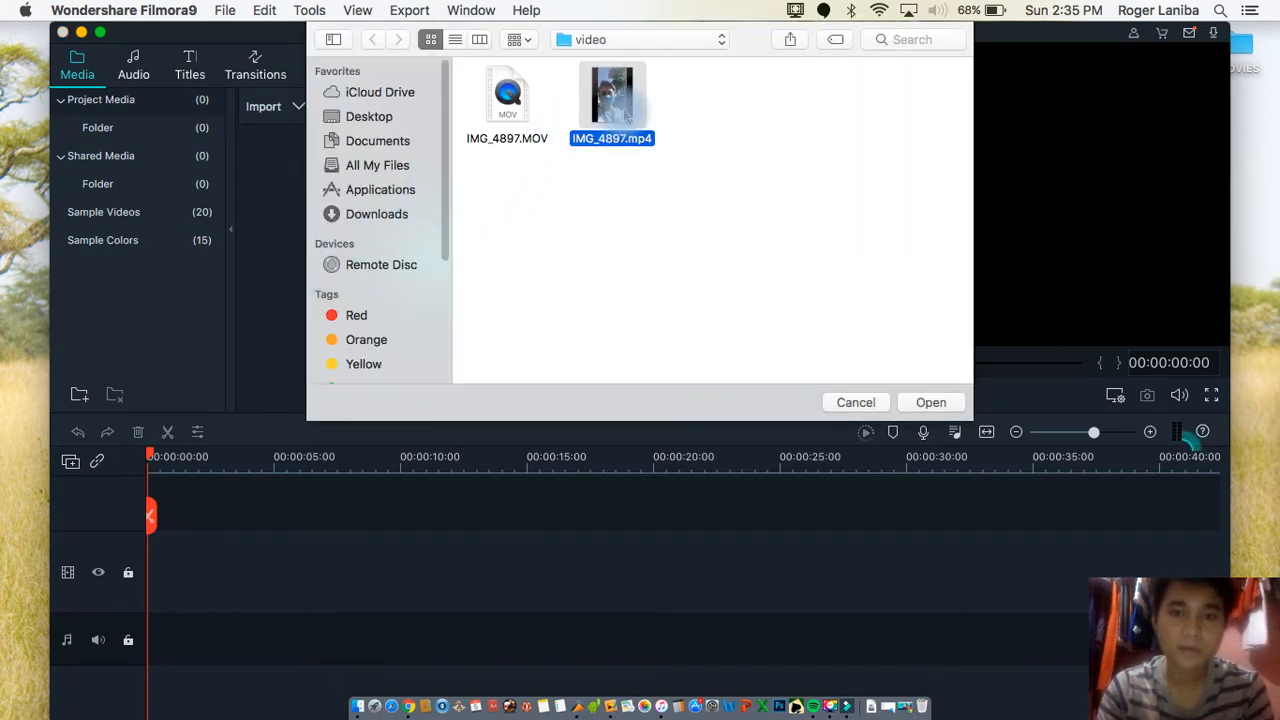
pyautogui.click(930, 402)
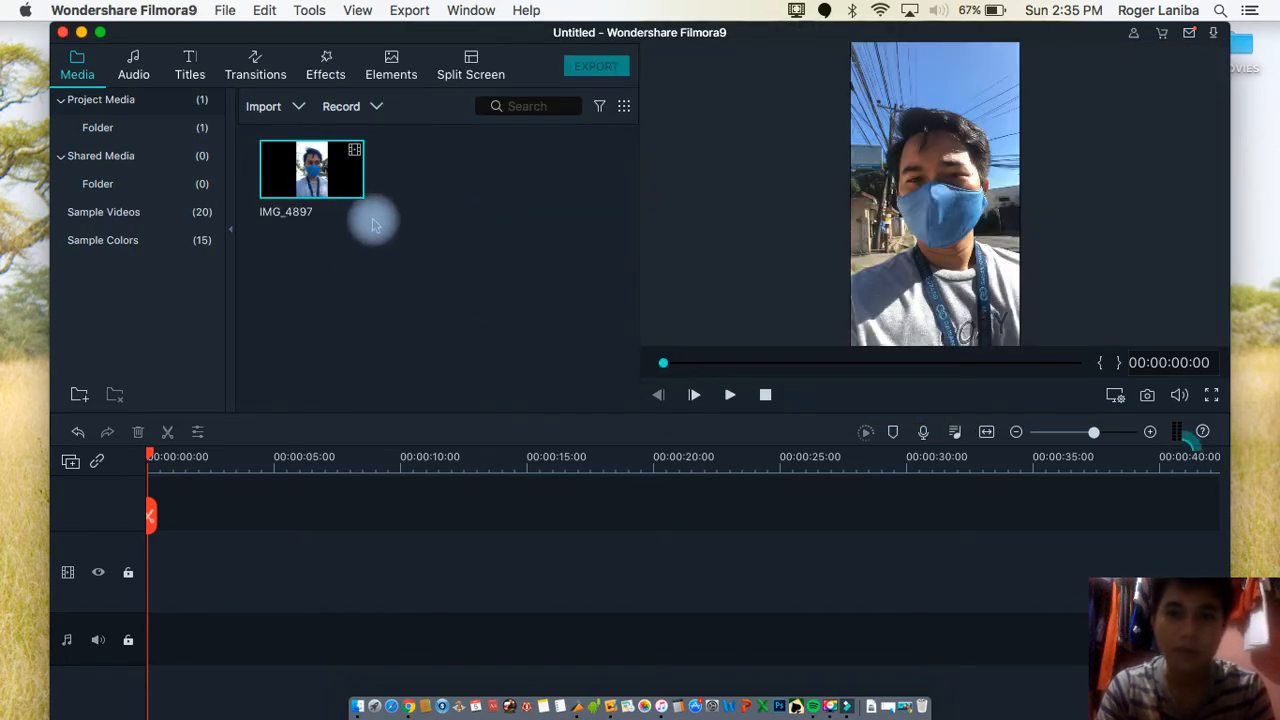
pyautogui.click(405, 177)
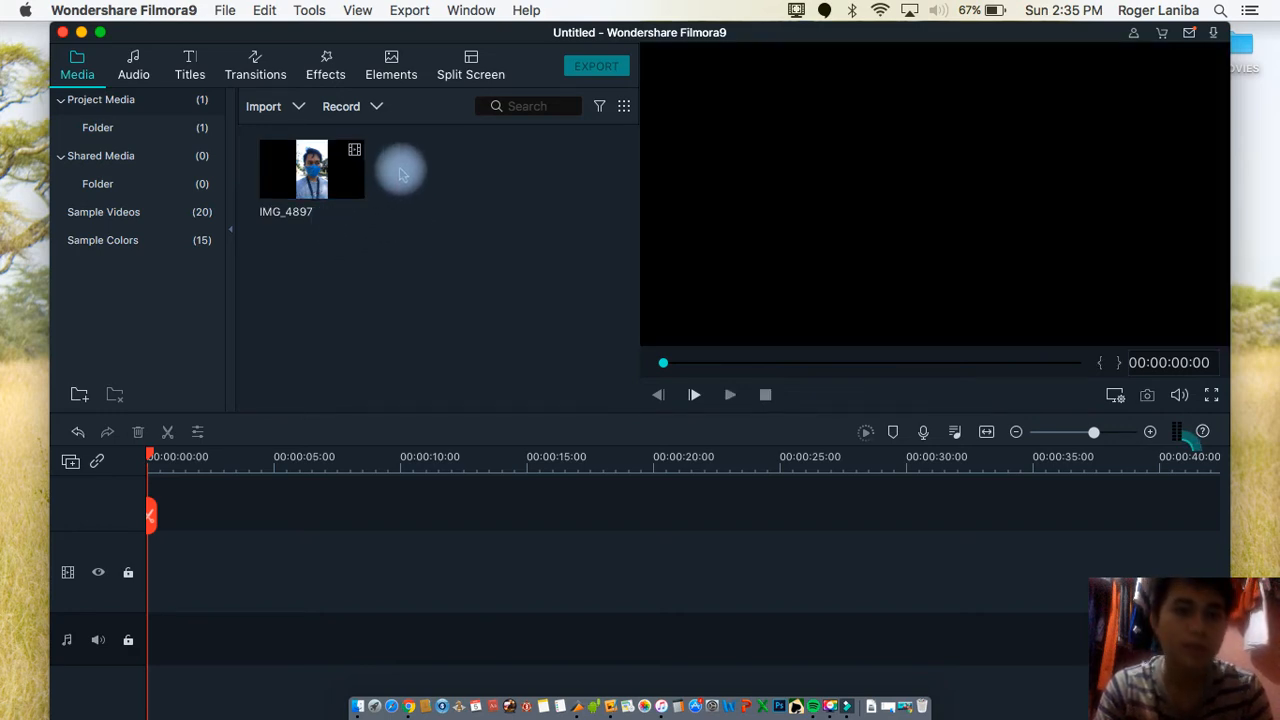
# - Import the photos IMG_4892.JPG, IMG_4893.JPG and IMG_4894.JPG from the photo folder in Downloads
pyautogui.click(277, 106)
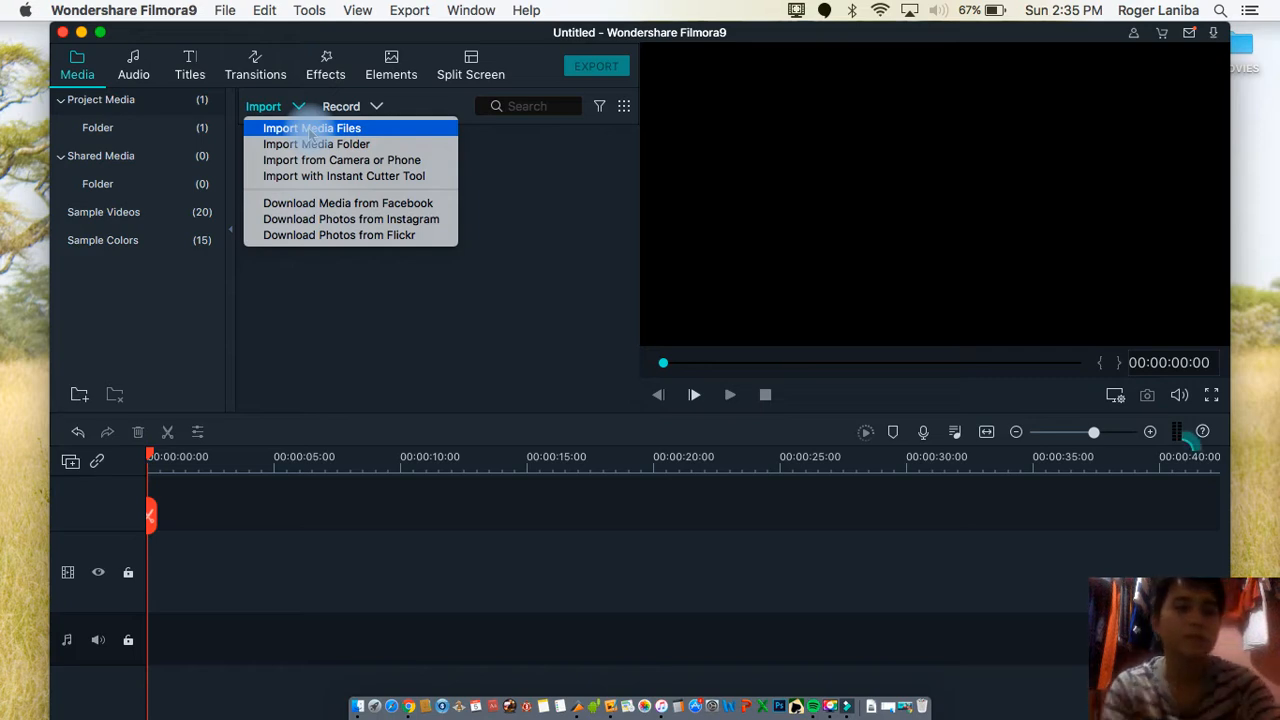
pyautogui.click(312, 130)
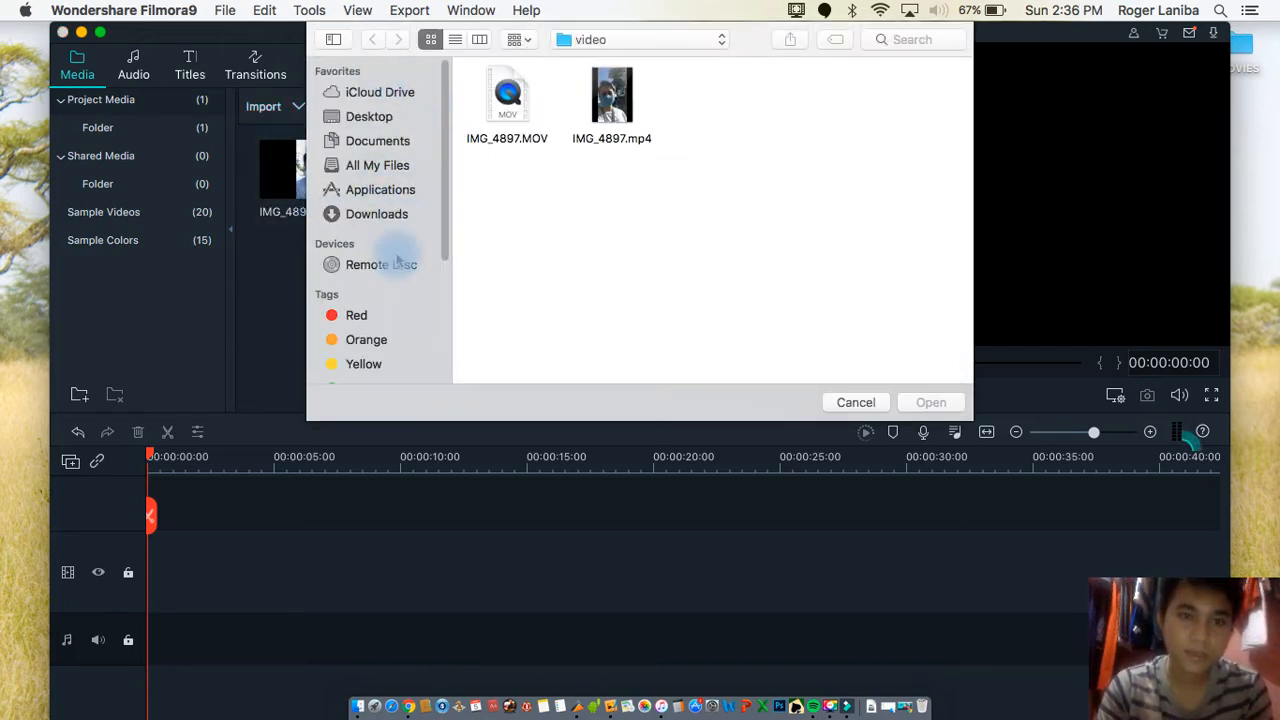
pyautogui.click(377, 215)
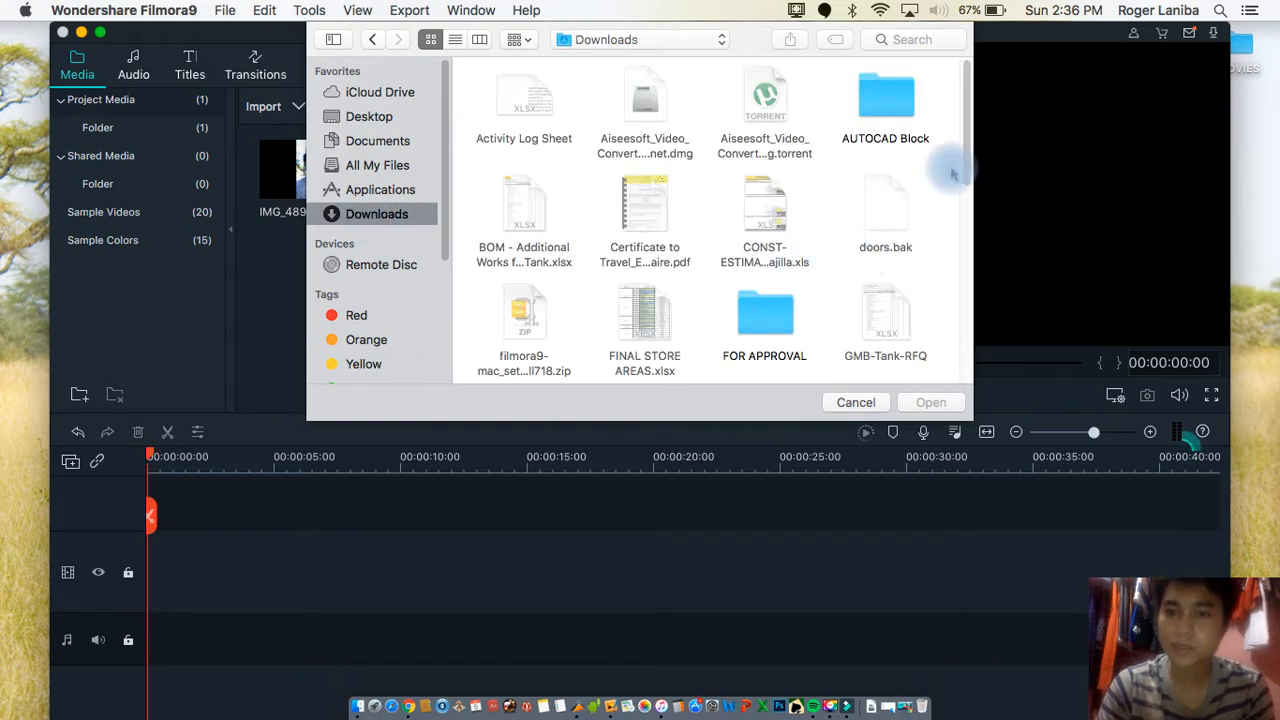
pyautogui.moveTo(968, 145); pyautogui.dragTo(975, 292)
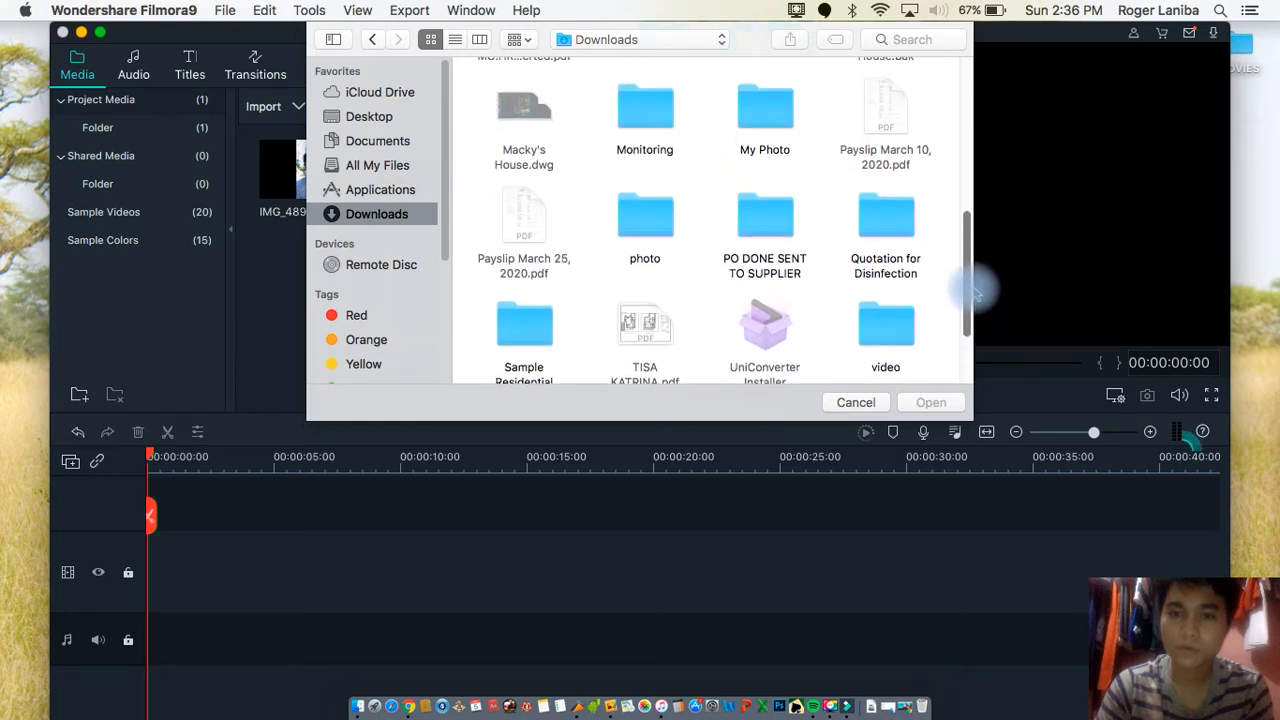
pyautogui.doubleClick(645, 215)
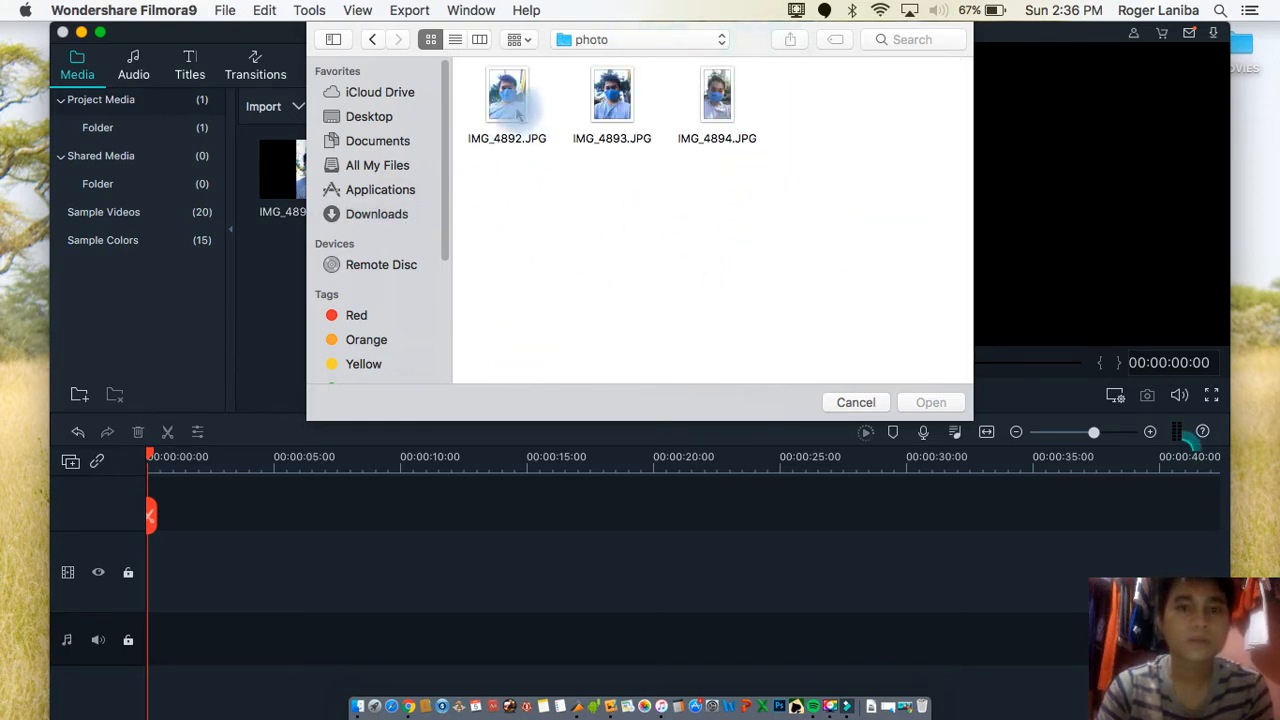
pyautogui.click(518, 115)
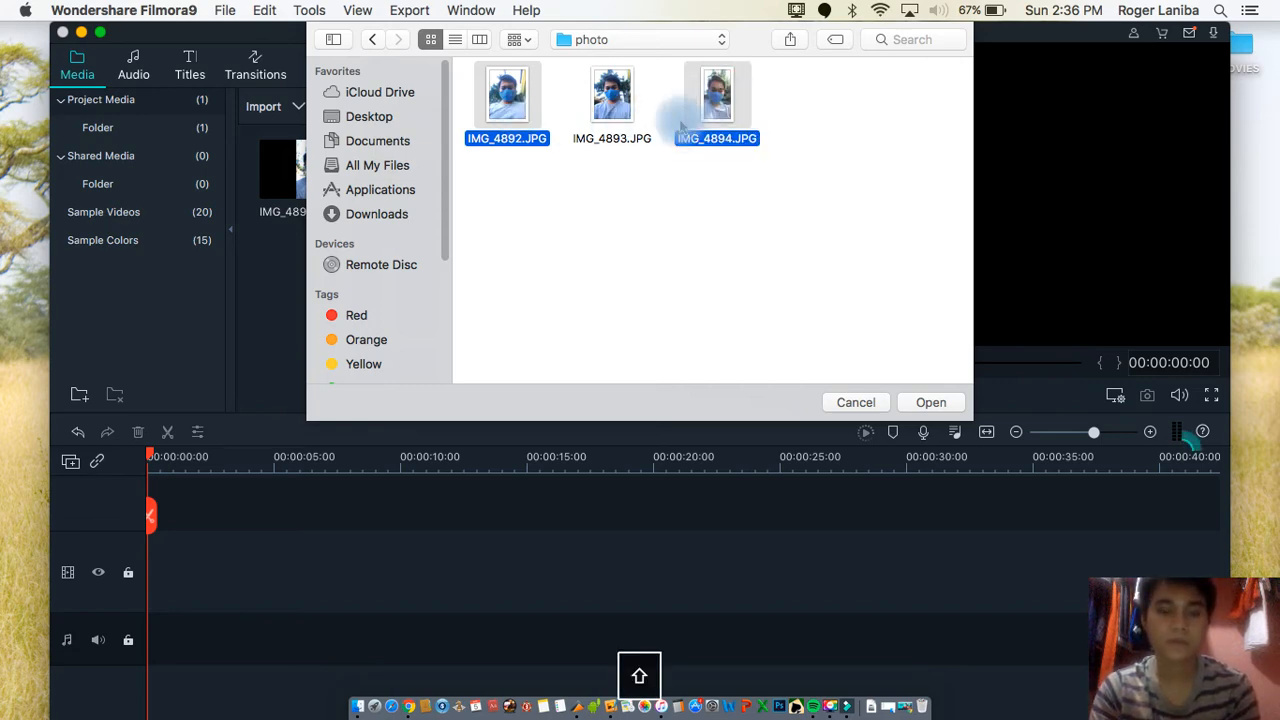
pyautogui.keyDown('super'); pyautogui.click(612, 105); pyautogui.keyUp('super')
pyautogui.click(930, 402)
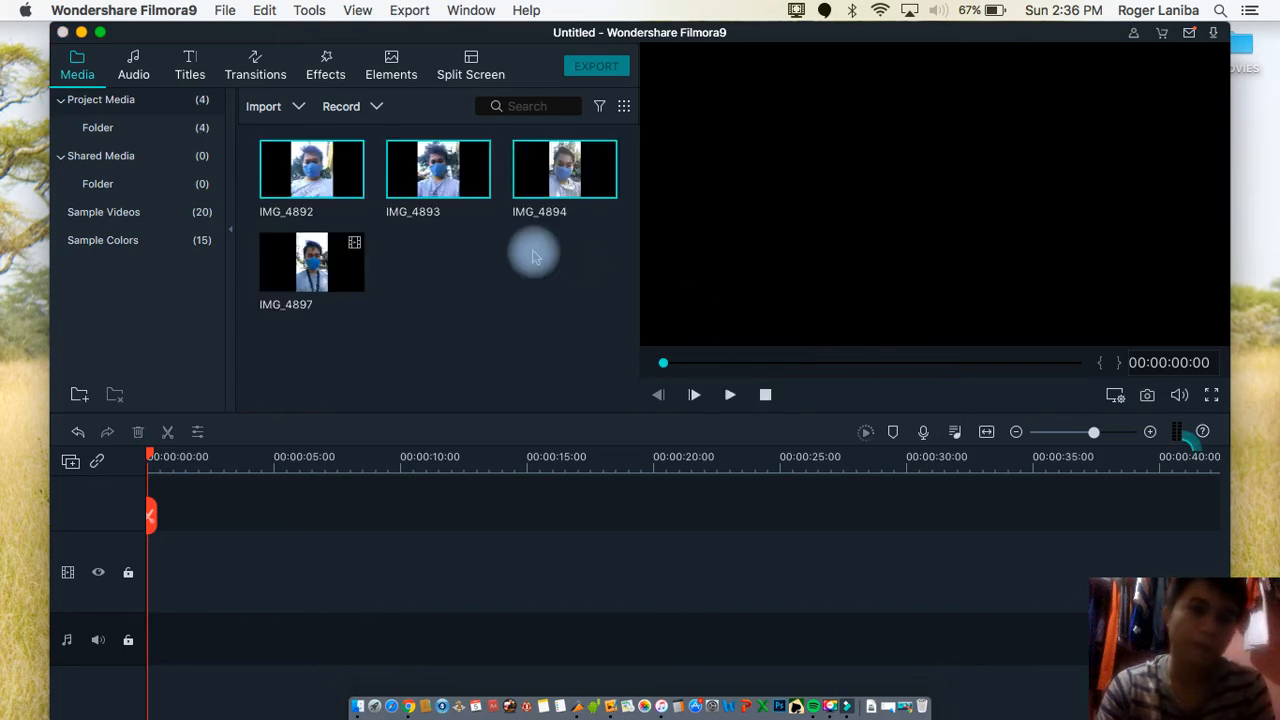
pyautogui.click(428, 250)
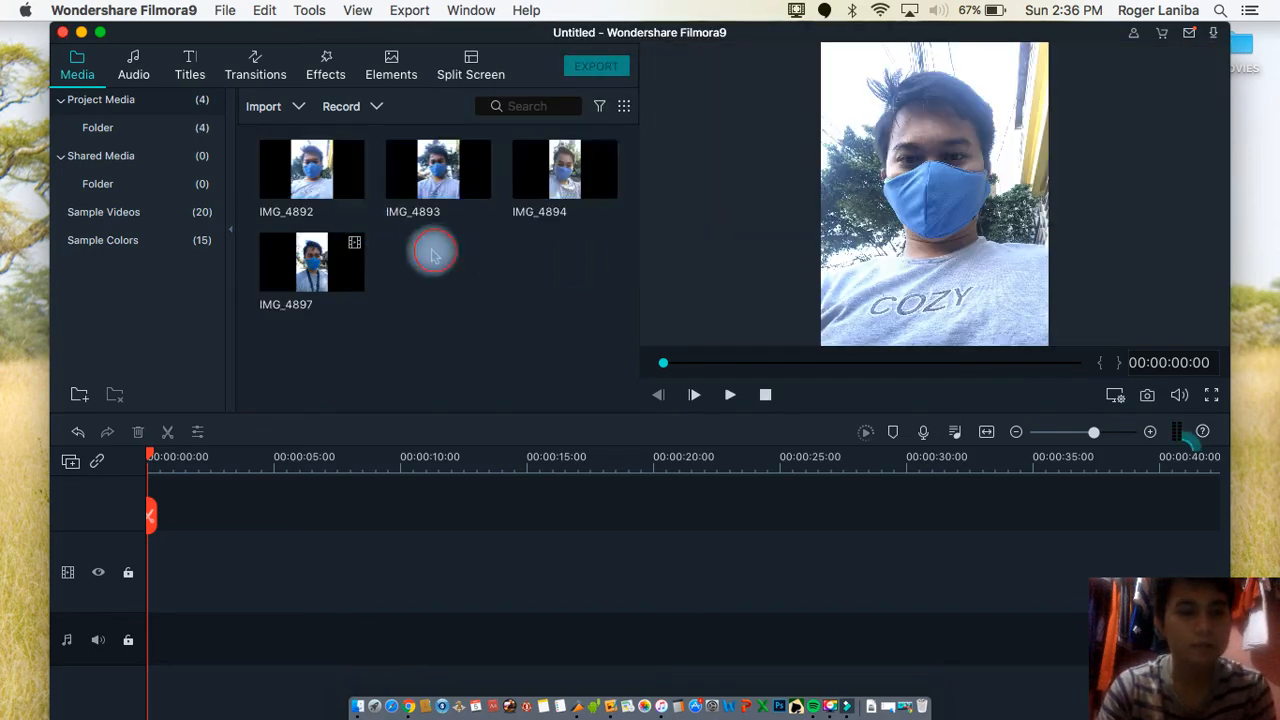
# - Look through the imported video IMG_4897 and the three imported photos in the project media
pyautogui.click(318, 258)
pyautogui.click(308, 195)
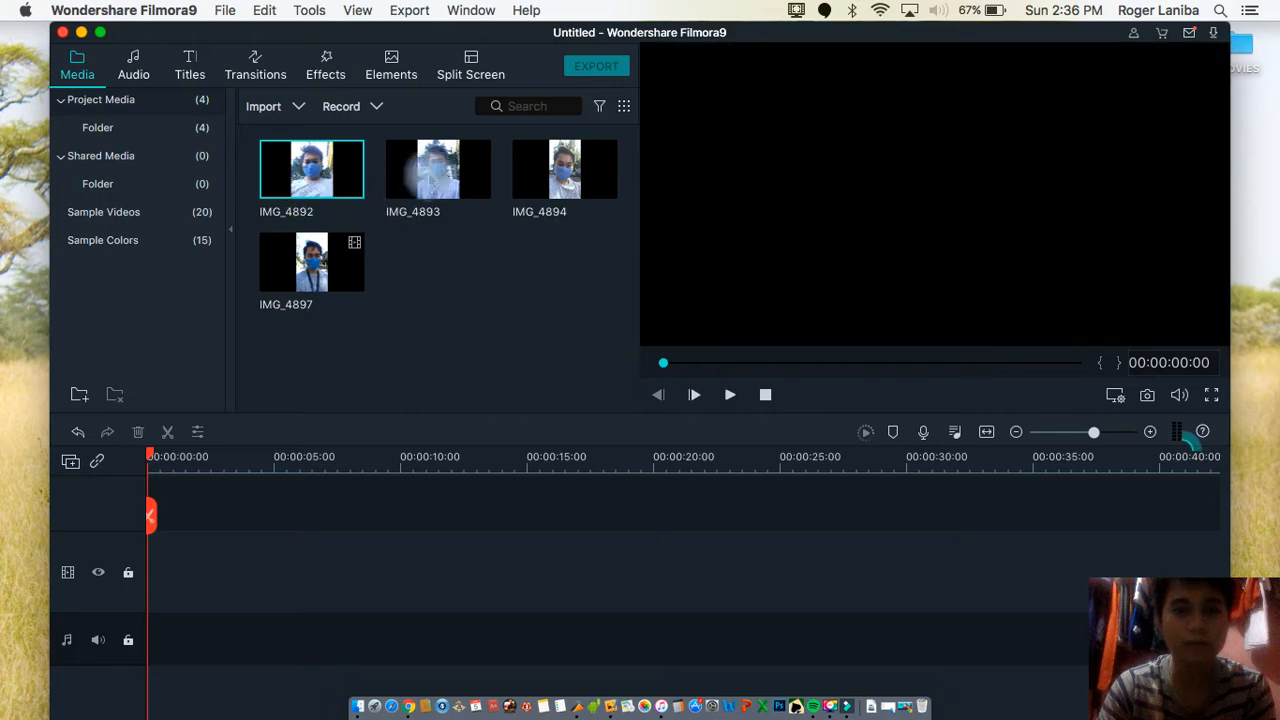
pyautogui.click(456, 176)
pyautogui.click(577, 162)
pyautogui.click(525, 265)
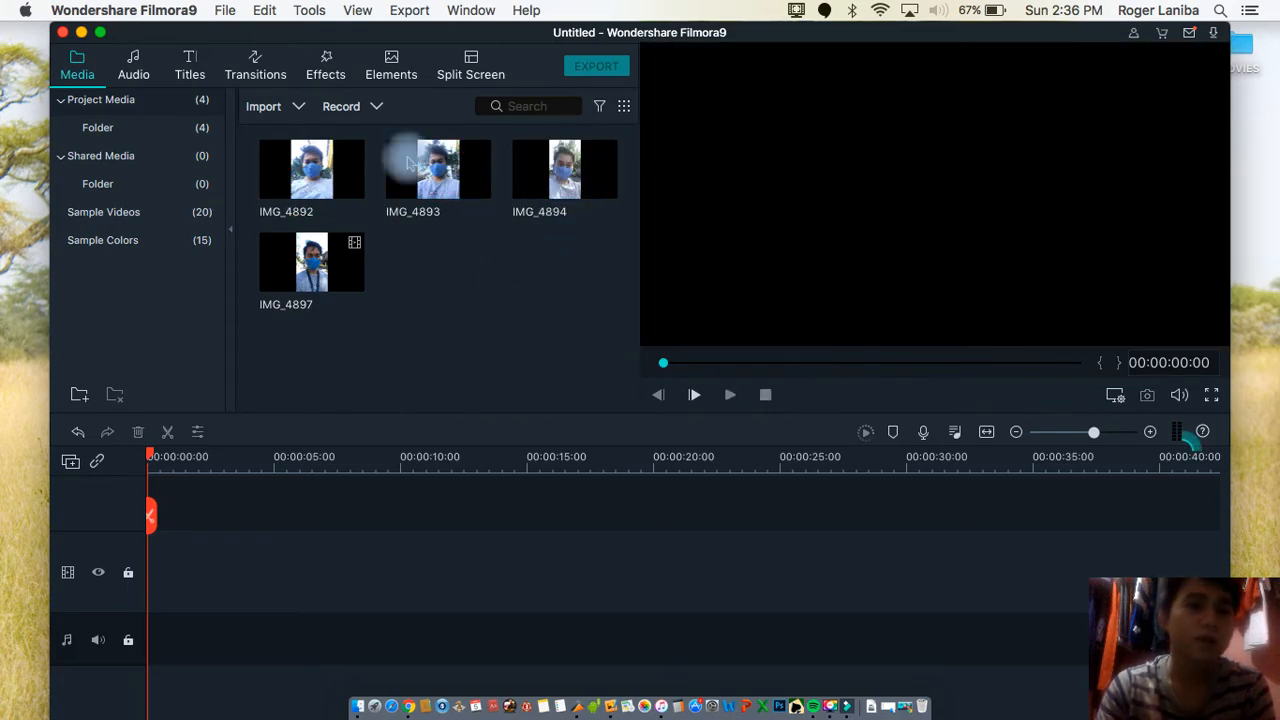
# - Delete the photos IMG_4892, IMG_4893 and IMG_4894 and the video IMG_4897 from the project media
pyautogui.click(310, 175)
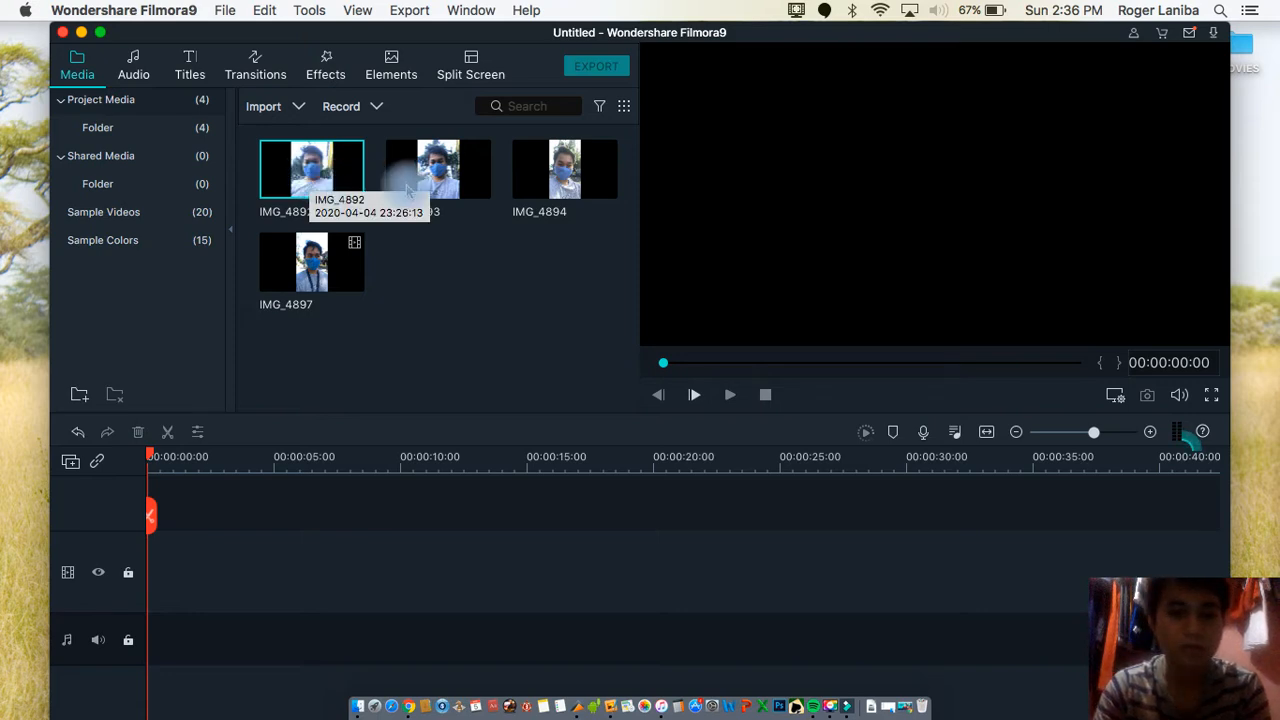
pyautogui.keyDown('super'); pyautogui.click(438, 170); pyautogui.keyUp('super')
pyautogui.keyDown('super'); pyautogui.click(564, 170); pyautogui.keyUp('super')
pyautogui.keyDown('super'); pyautogui.click(358, 266); pyautogui.keyUp('super')
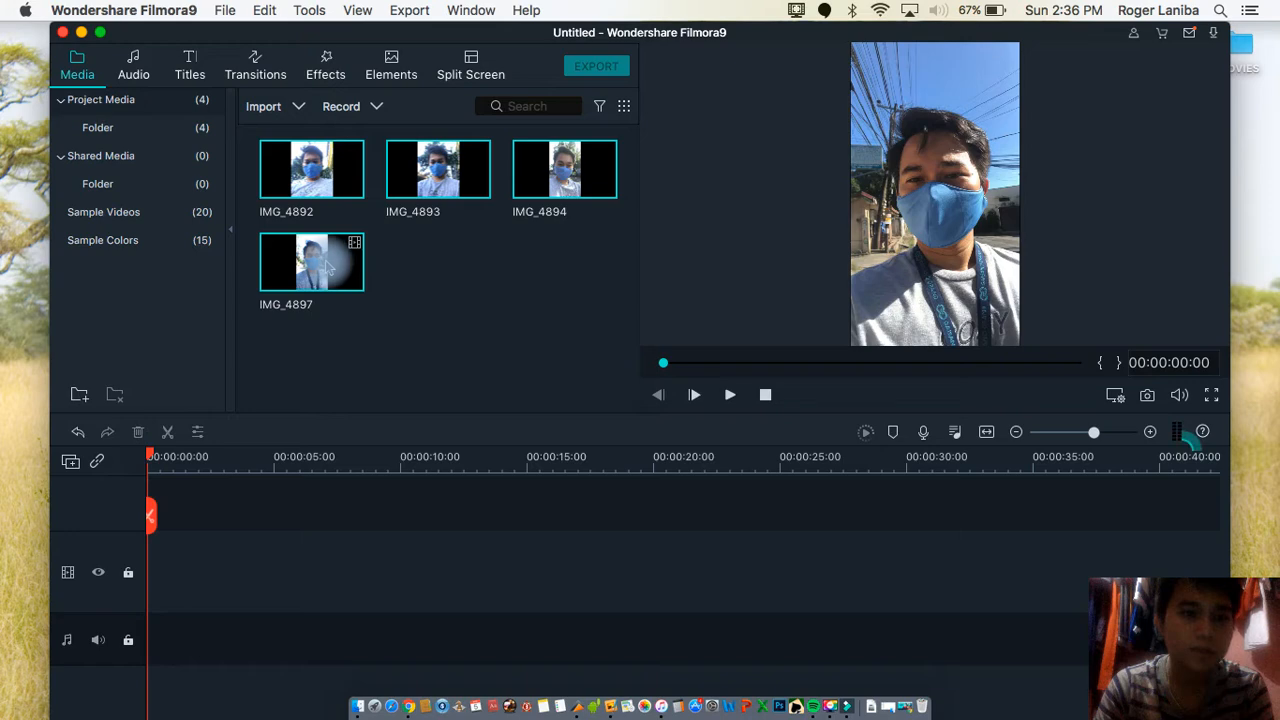
pyautogui.rightClick(326, 262)
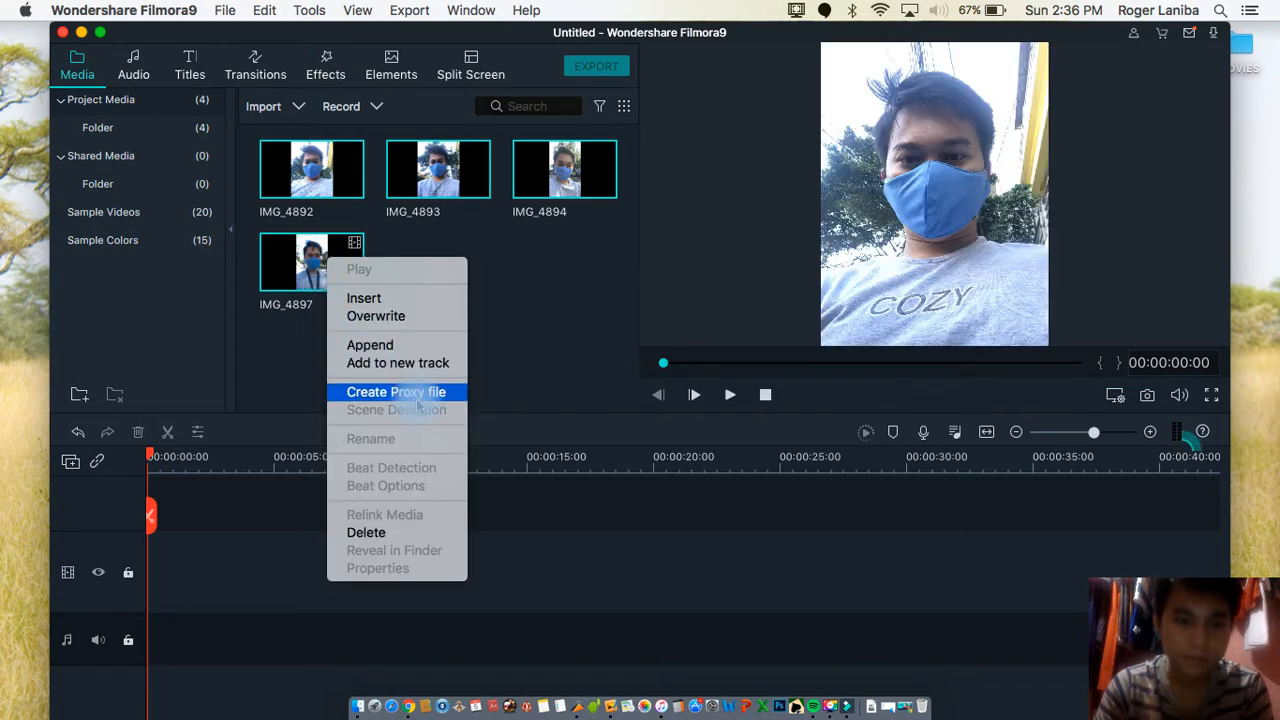
pyautogui.click(378, 535)
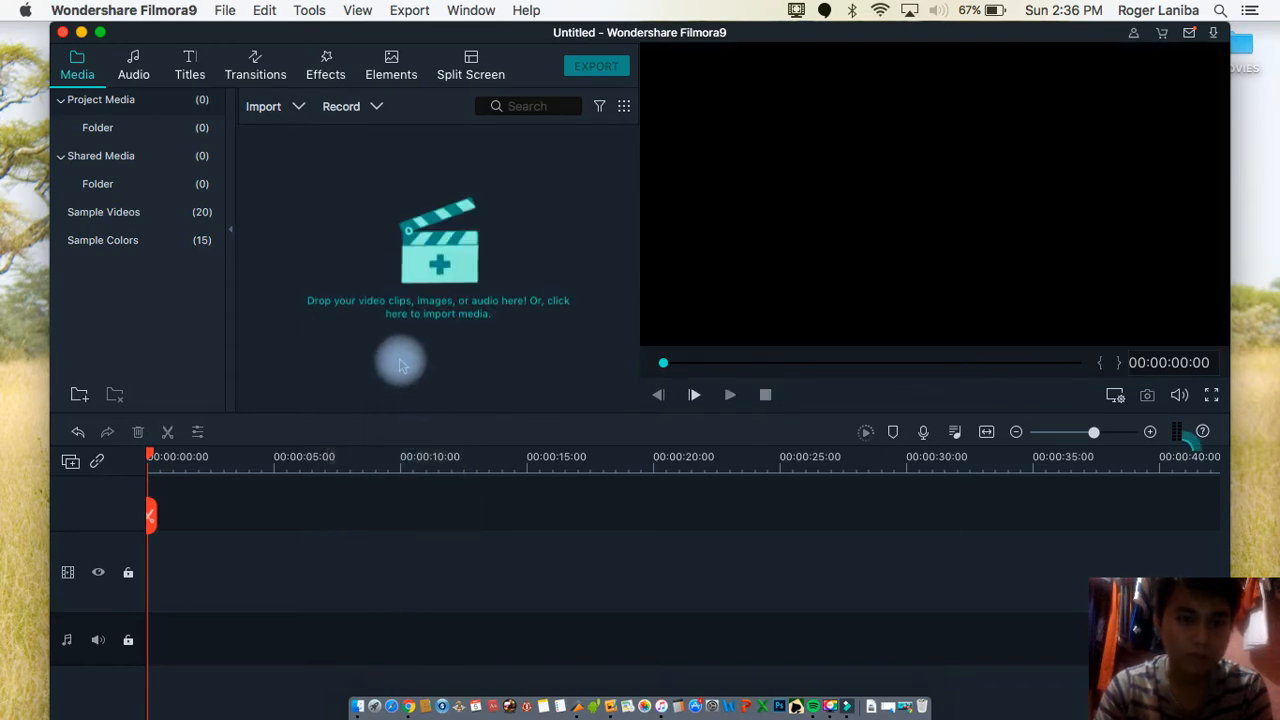
# - Bring IMG_4897.mp4 from the video folder in Finder's Downloads straight into the Filmora project media
pyautogui.click(358, 705)
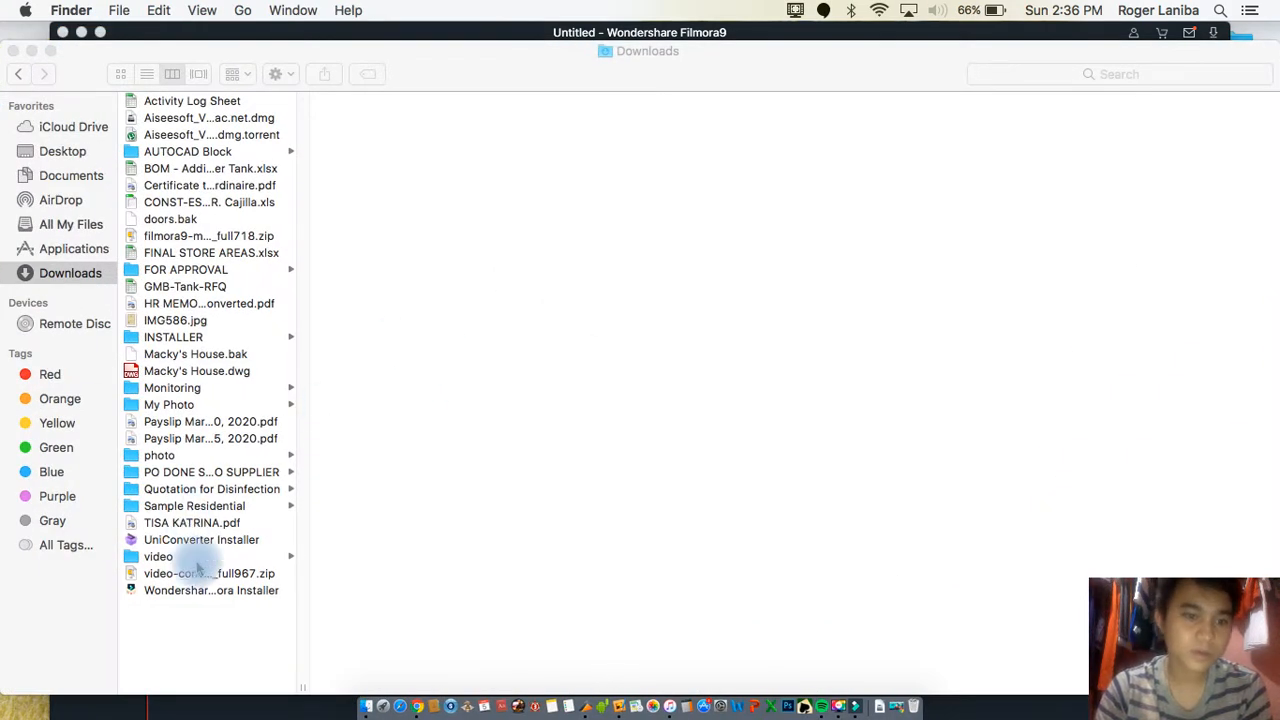
pyautogui.click(186, 557)
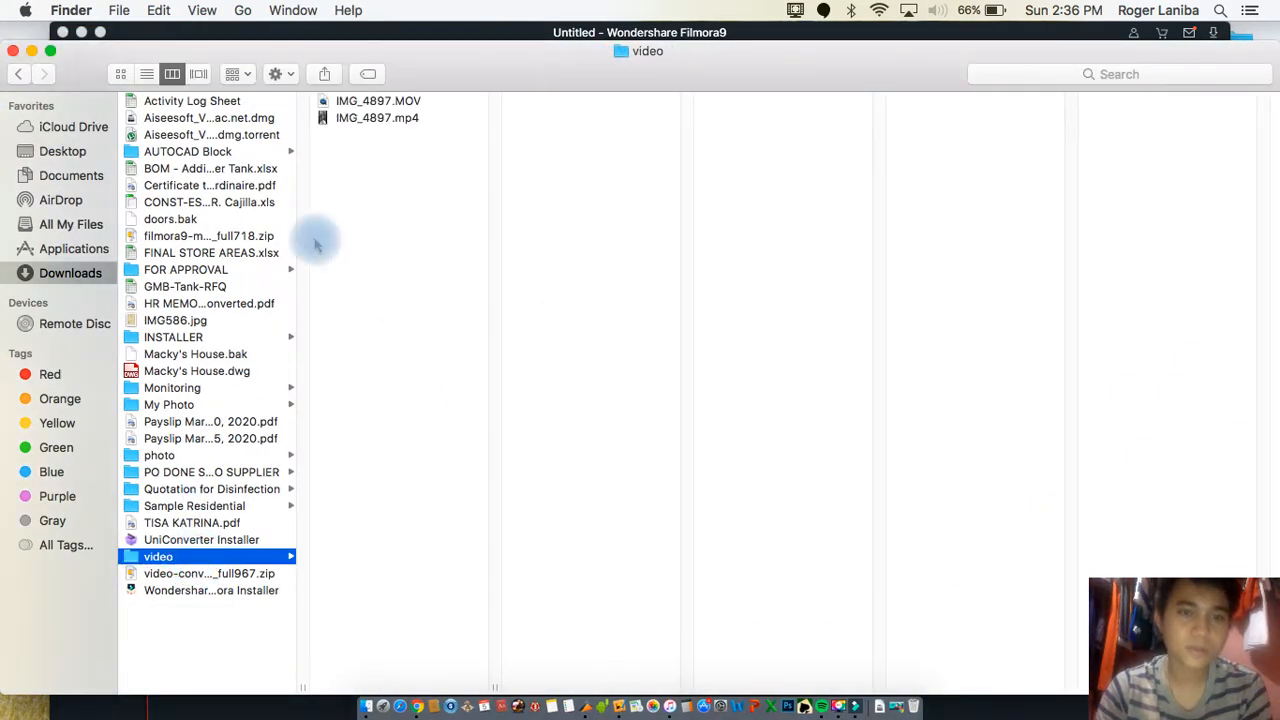
pyautogui.click(361, 121)
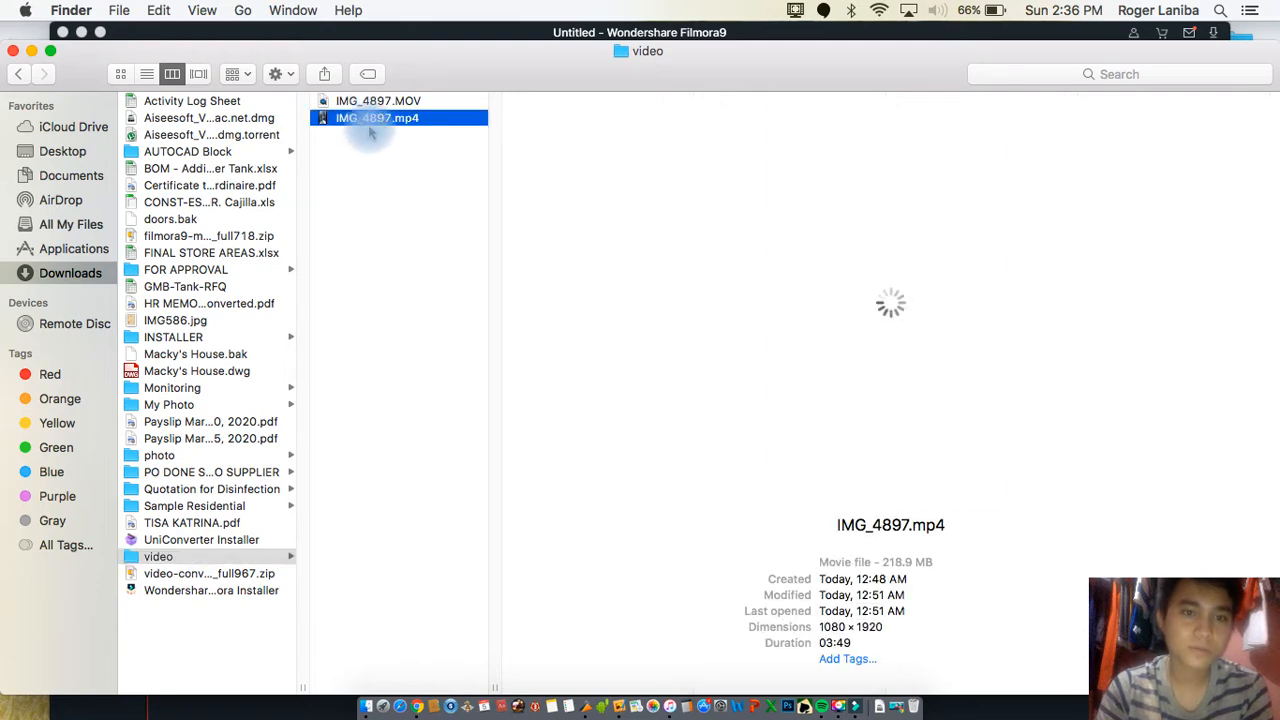
pyautogui.moveTo(370, 133); pyautogui.dragTo(400, 228)
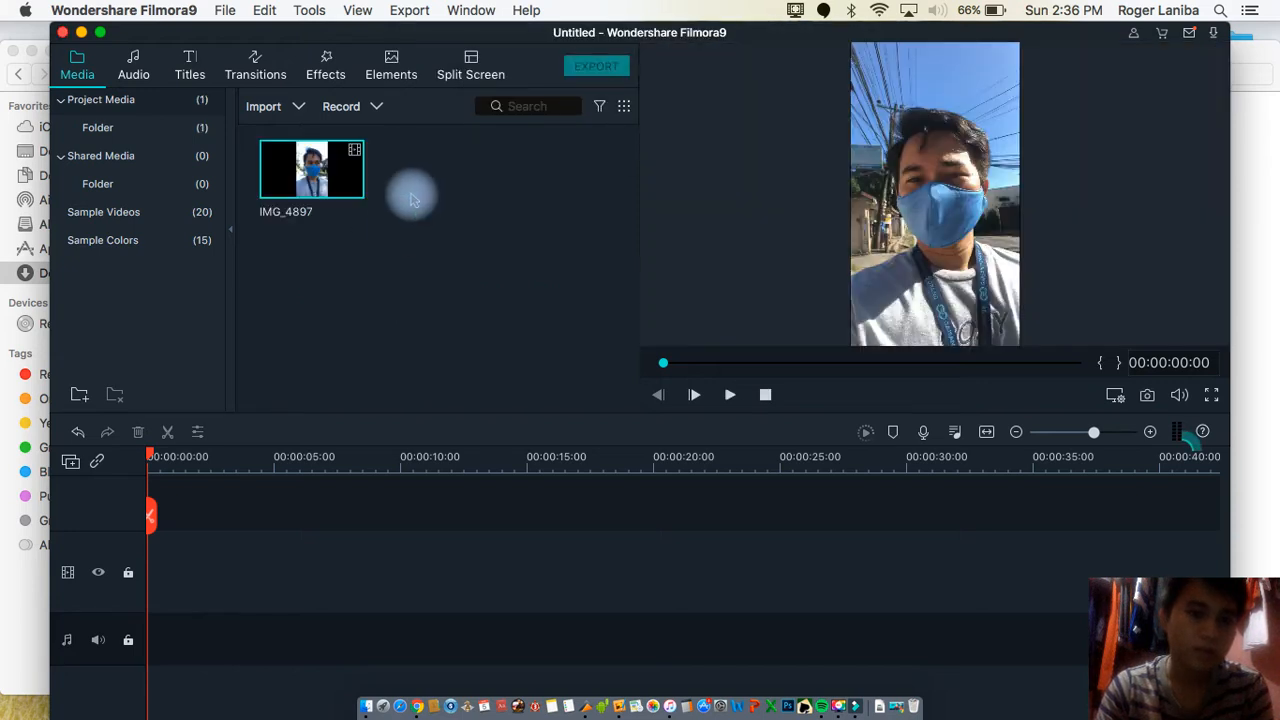
# - Bring IMG_4892.JPG, IMG_4893.JPG and IMG_4894.JPG from Finder's photo folder straight into the Filmora project media
pyautogui.click(366, 705)
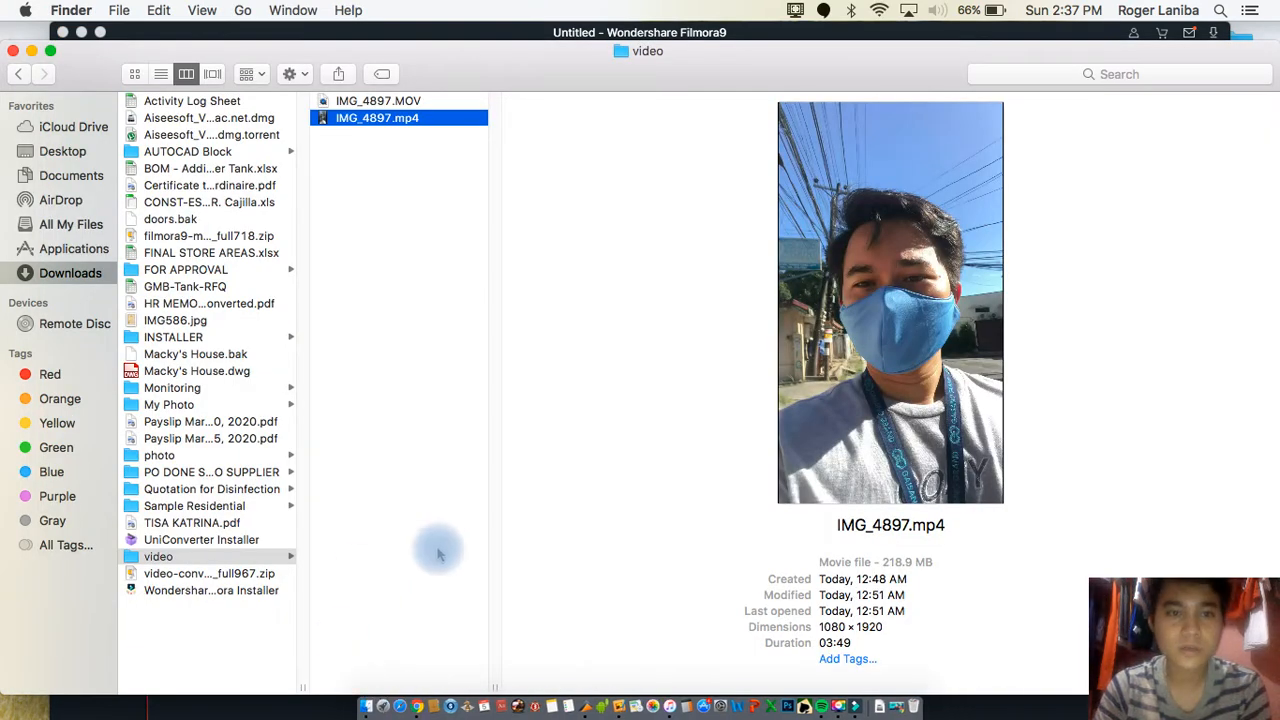
pyautogui.click(423, 323)
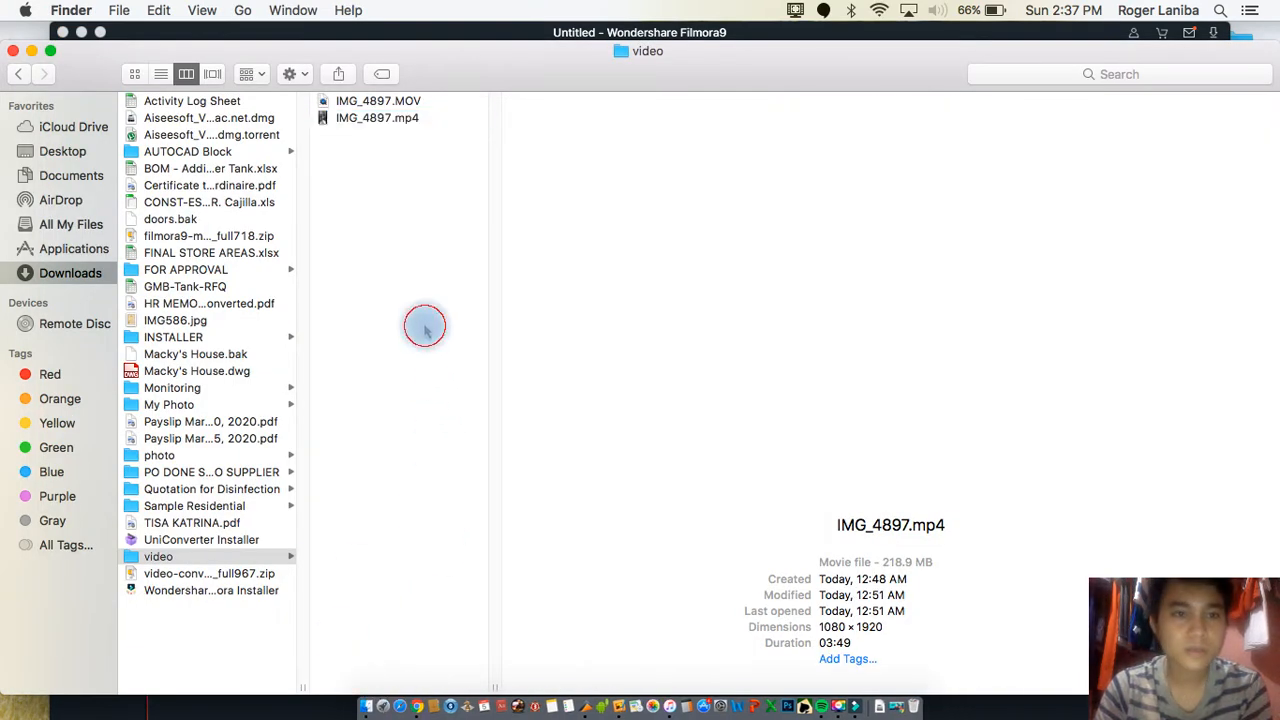
pyautogui.click(215, 456)
pyautogui.click(376, 104)
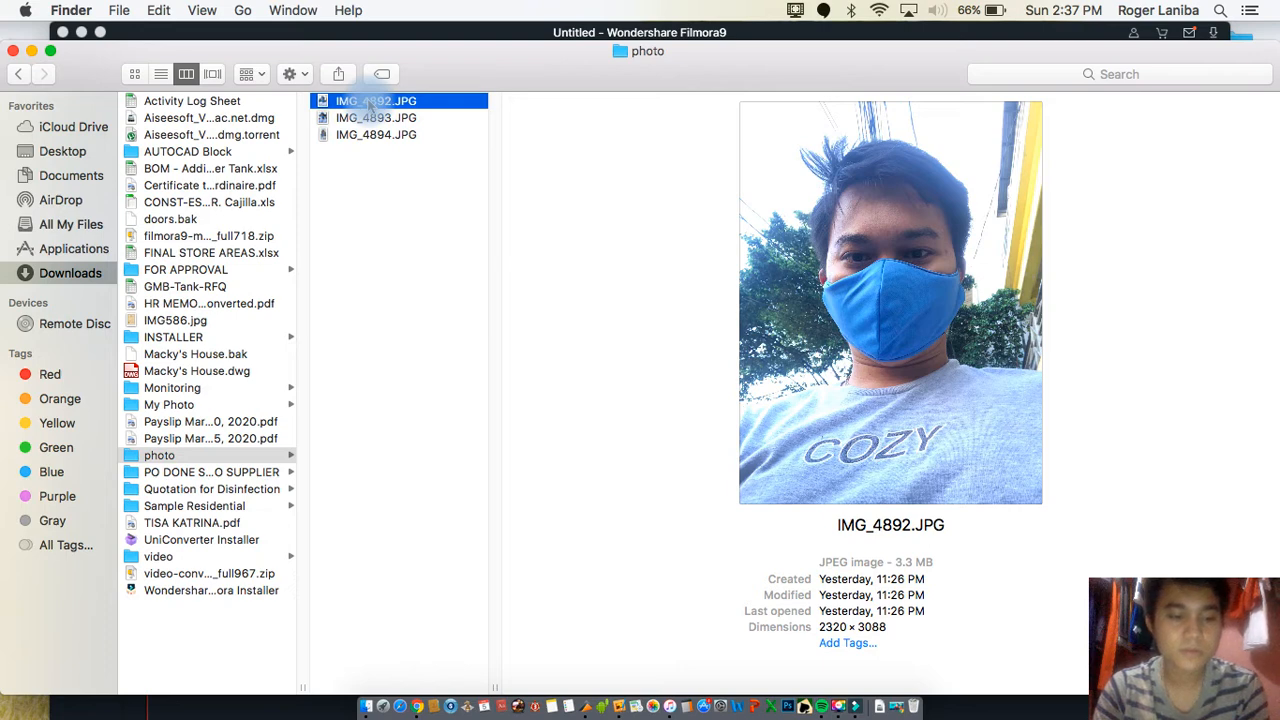
pyautogui.keyDown('super'); pyautogui.click(374, 120); pyautogui.keyUp('super')
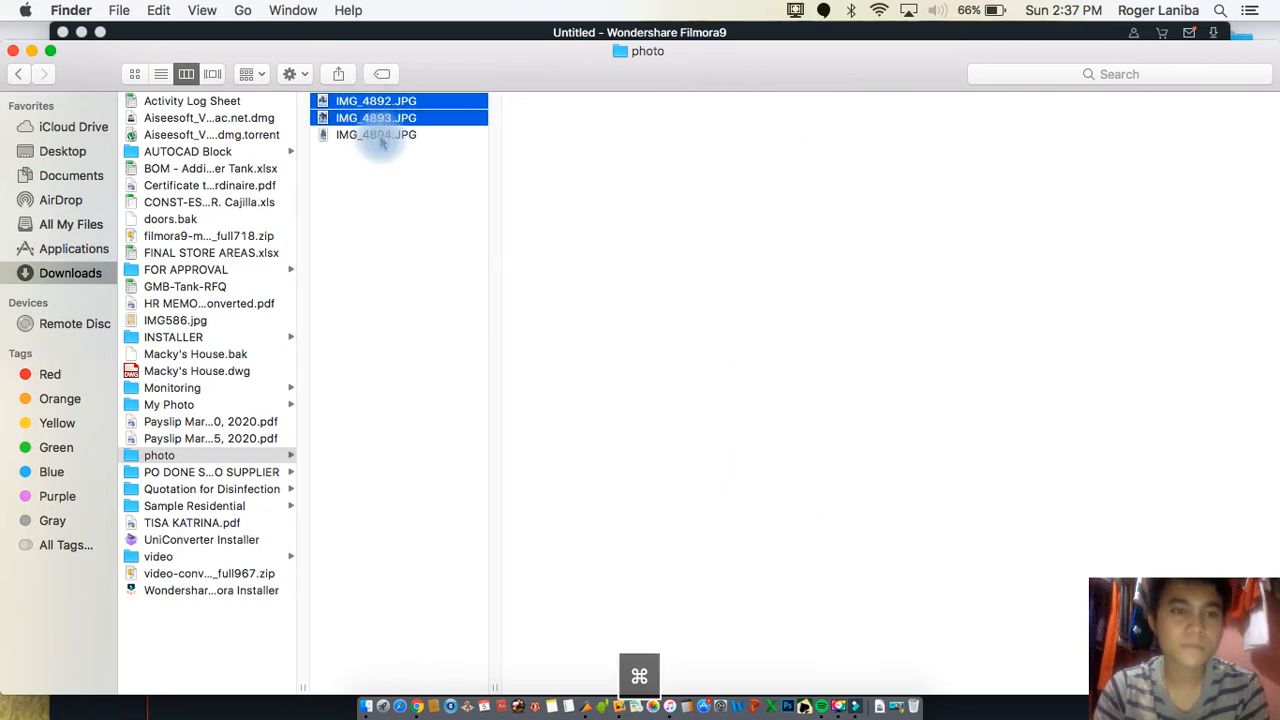
pyautogui.keyDown('super'); pyautogui.click(380, 137); pyautogui.keyUp('super')
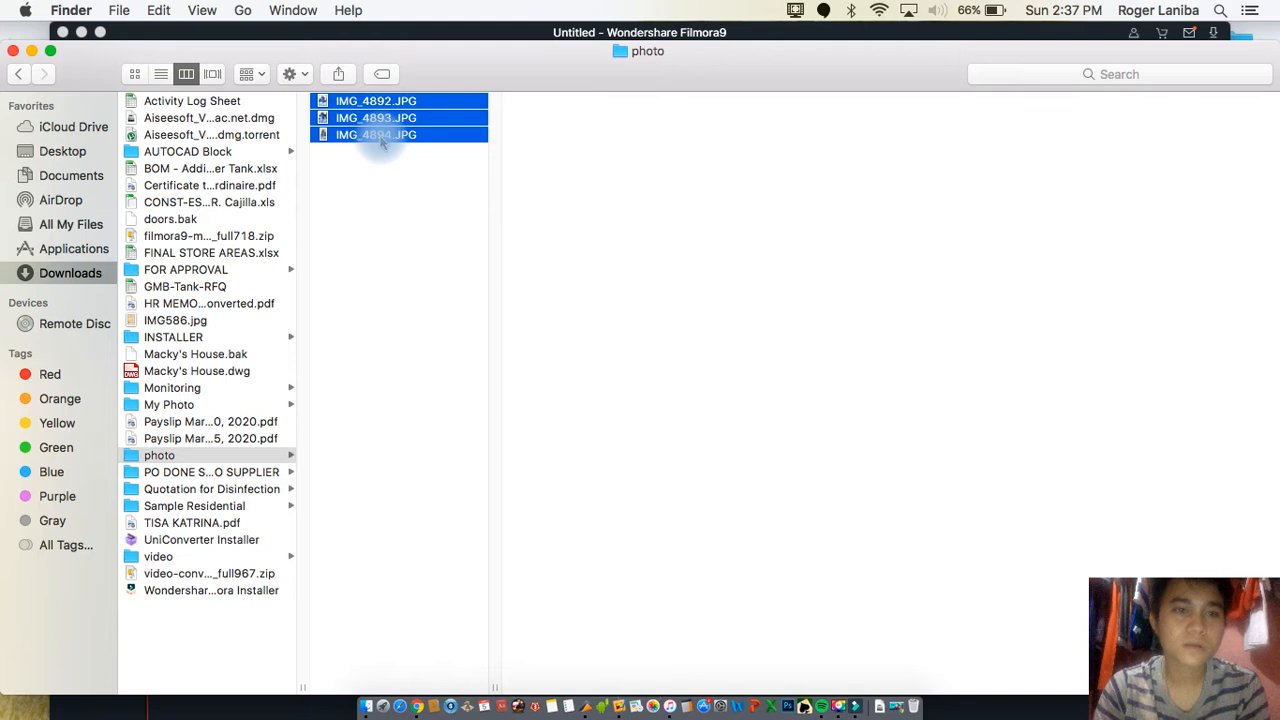
pyautogui.moveTo(377, 116); pyautogui.dragTo(450, 180)
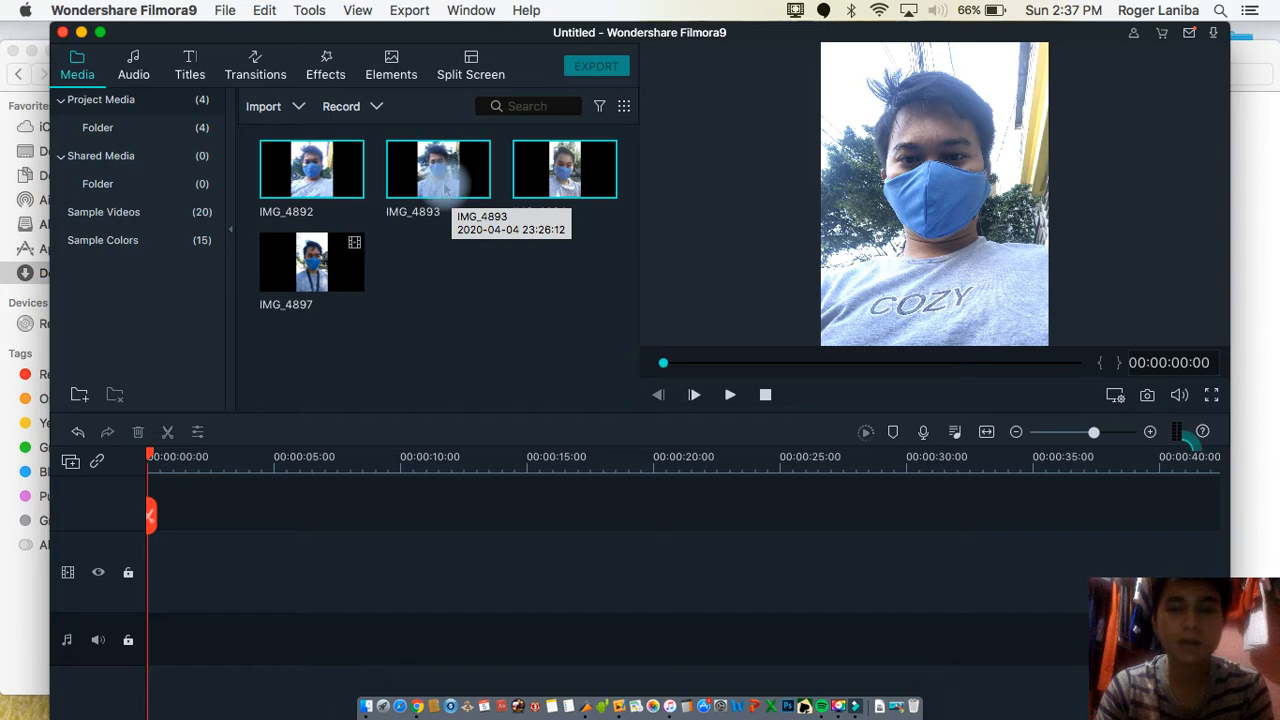
# - View the available media import options, then clear the selection of the photos in the project media
pyautogui.click(278, 106)
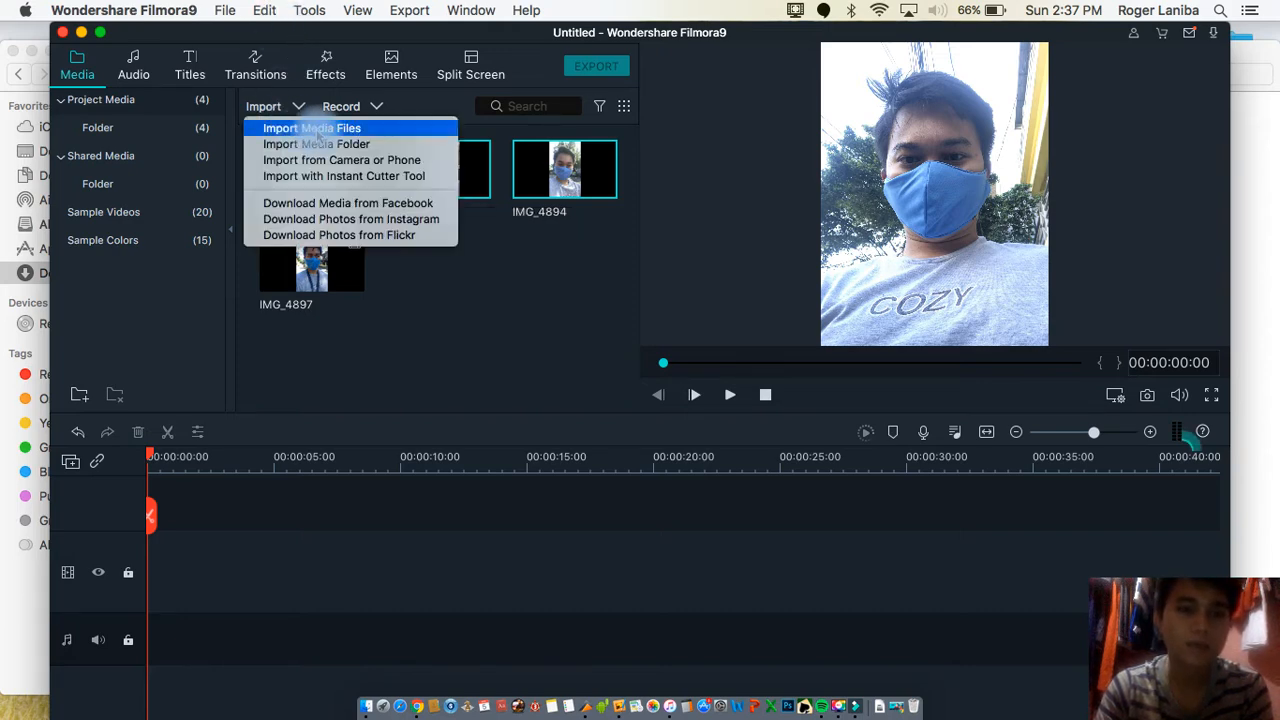
pyautogui.click(443, 322)
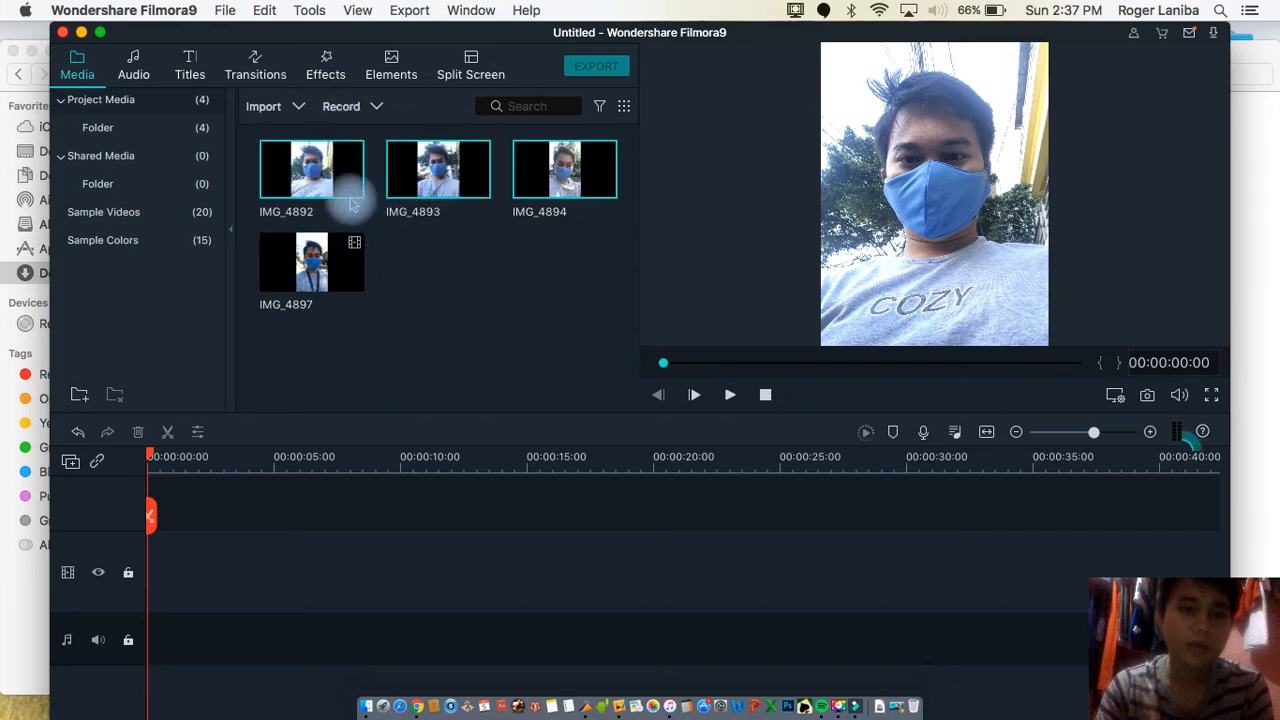
pyautogui.click(495, 290)
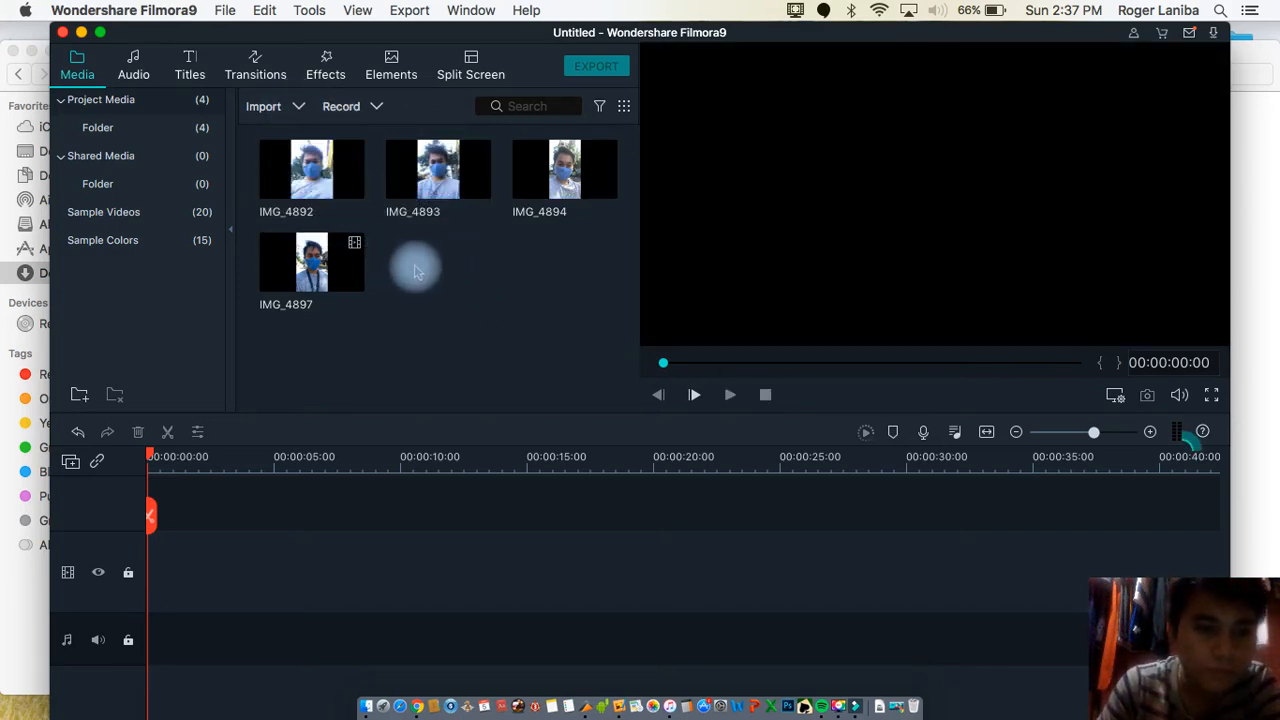
# - Place the video IMG_4897 at the start of the timeline's video track and match the project settings to its 1080X1920, 29.97fps format
pyautogui.click(315, 265)
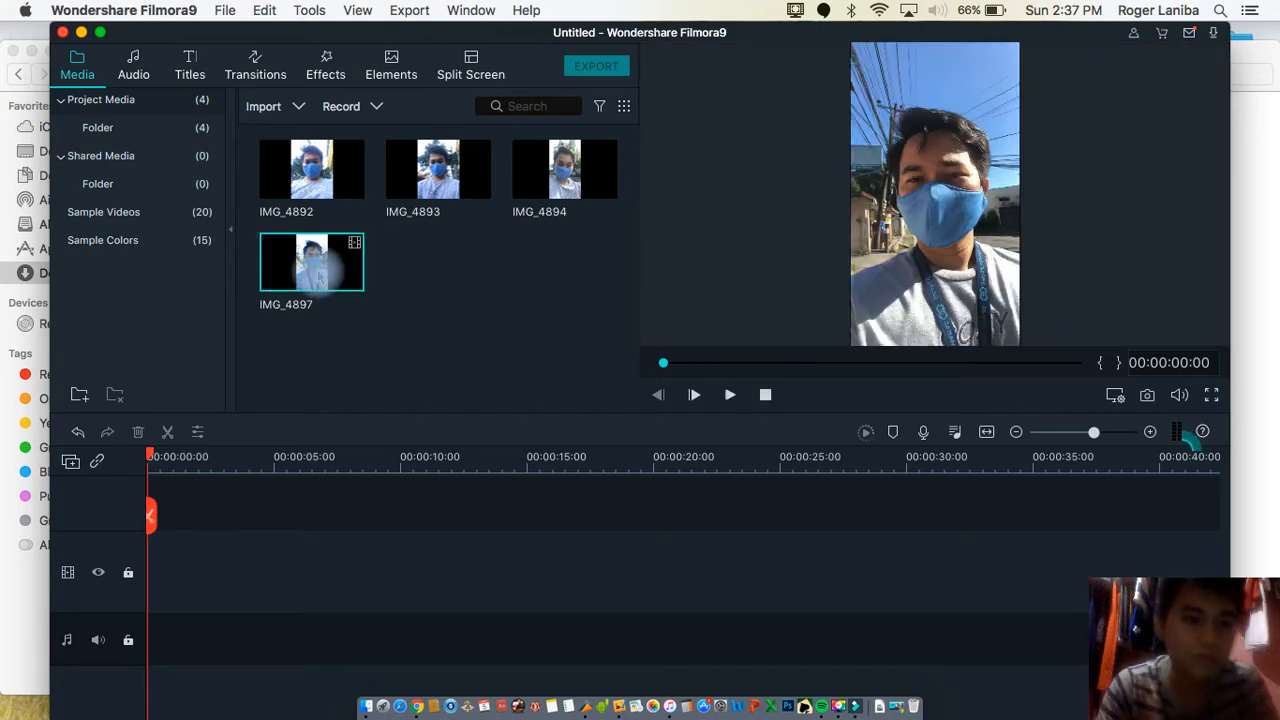
pyautogui.moveTo(312, 260); pyautogui.dragTo(155, 536)
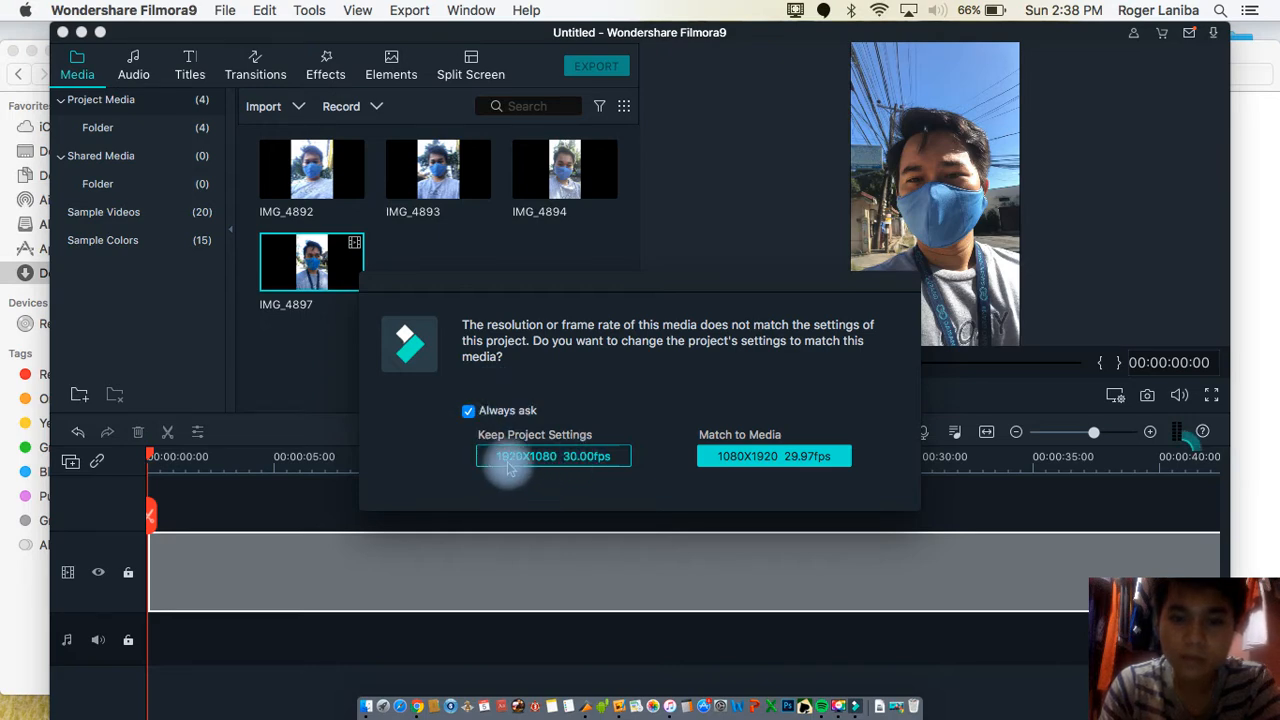
pyautogui.click(766, 465)
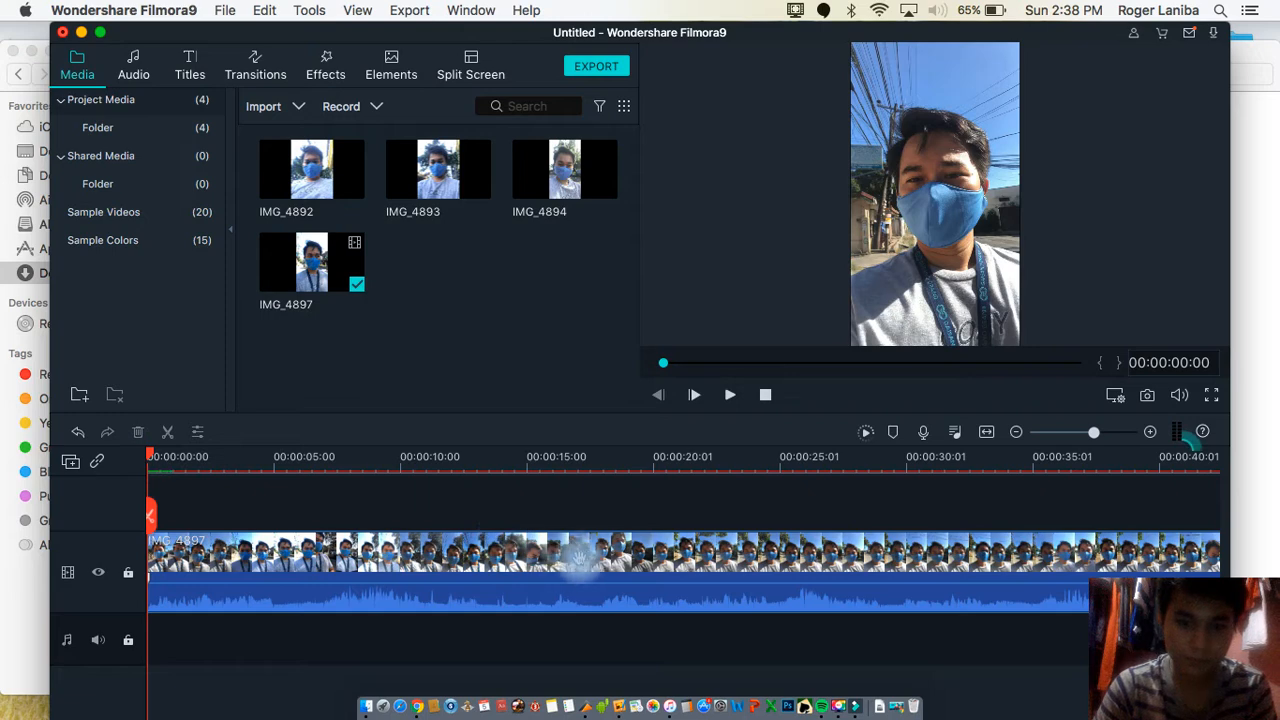
# - Place the photo IMG_4892 on a track above the video, starting at about 5 seconds
pyautogui.click(322, 180)
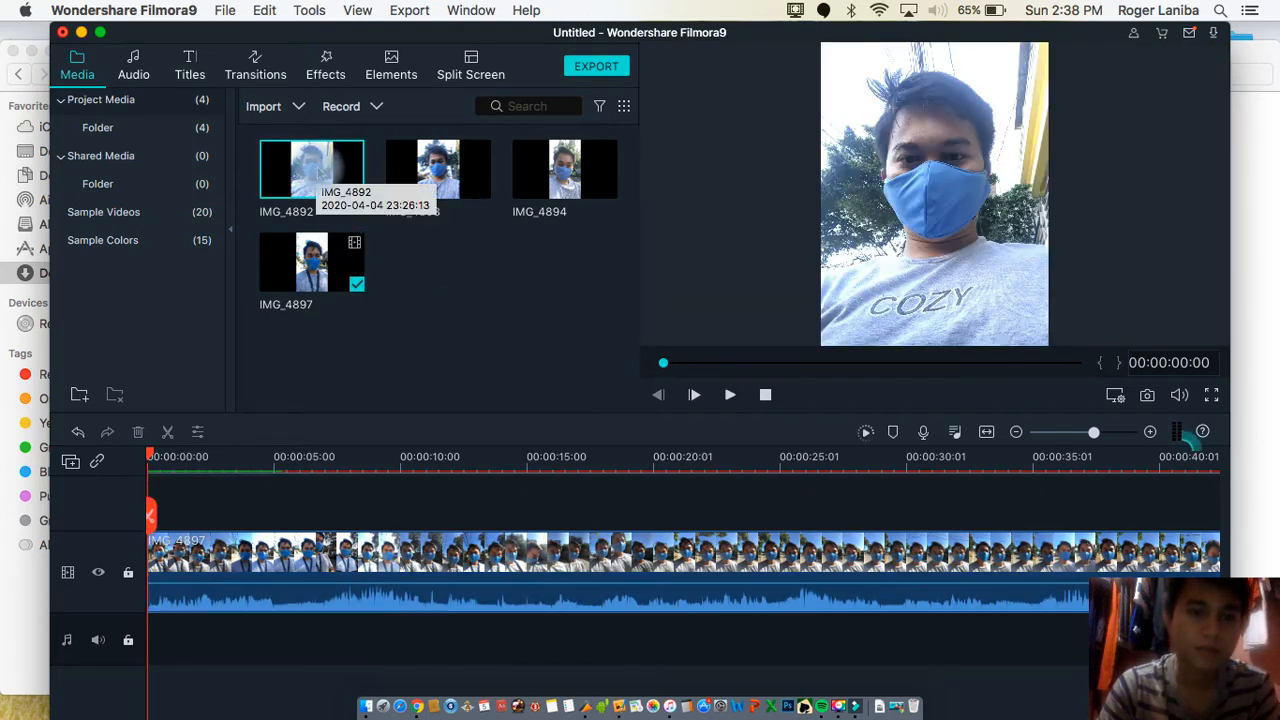
pyautogui.click(307, 166)
pyautogui.moveTo(307, 166); pyautogui.dragTo(1238, 524)
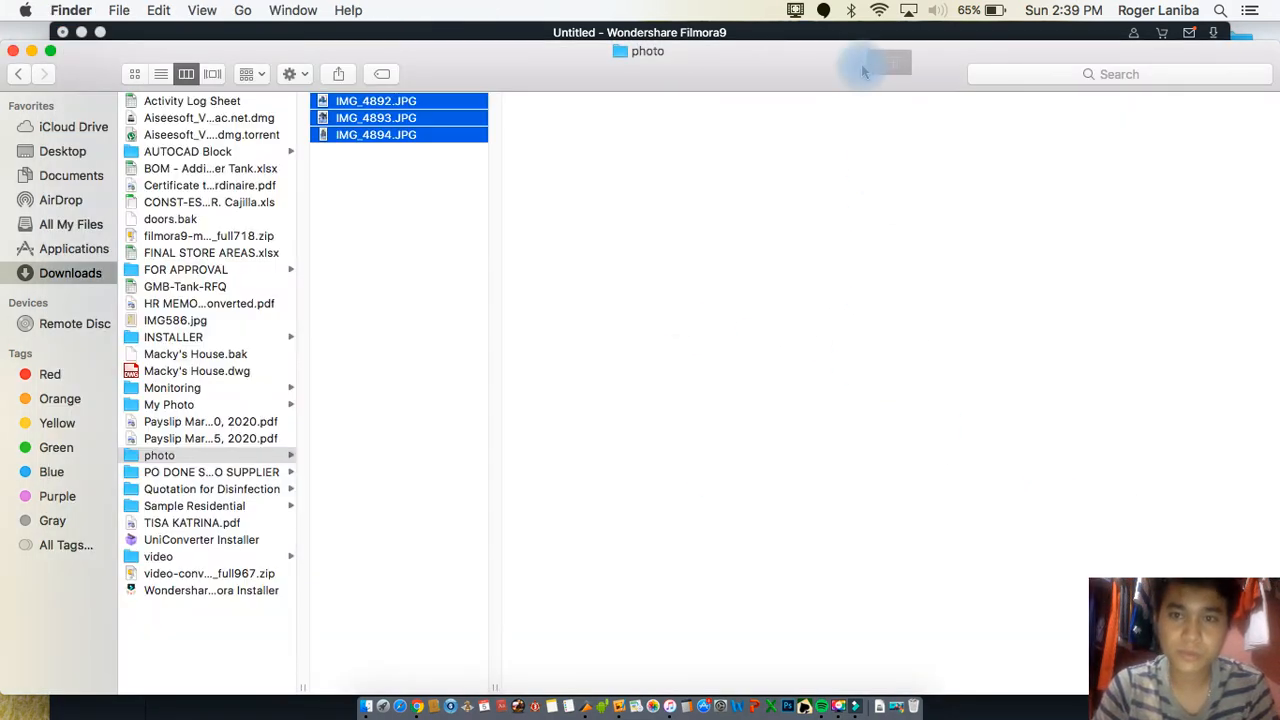
pyautogui.moveTo(869, 35); pyautogui.dragTo(200, 508)
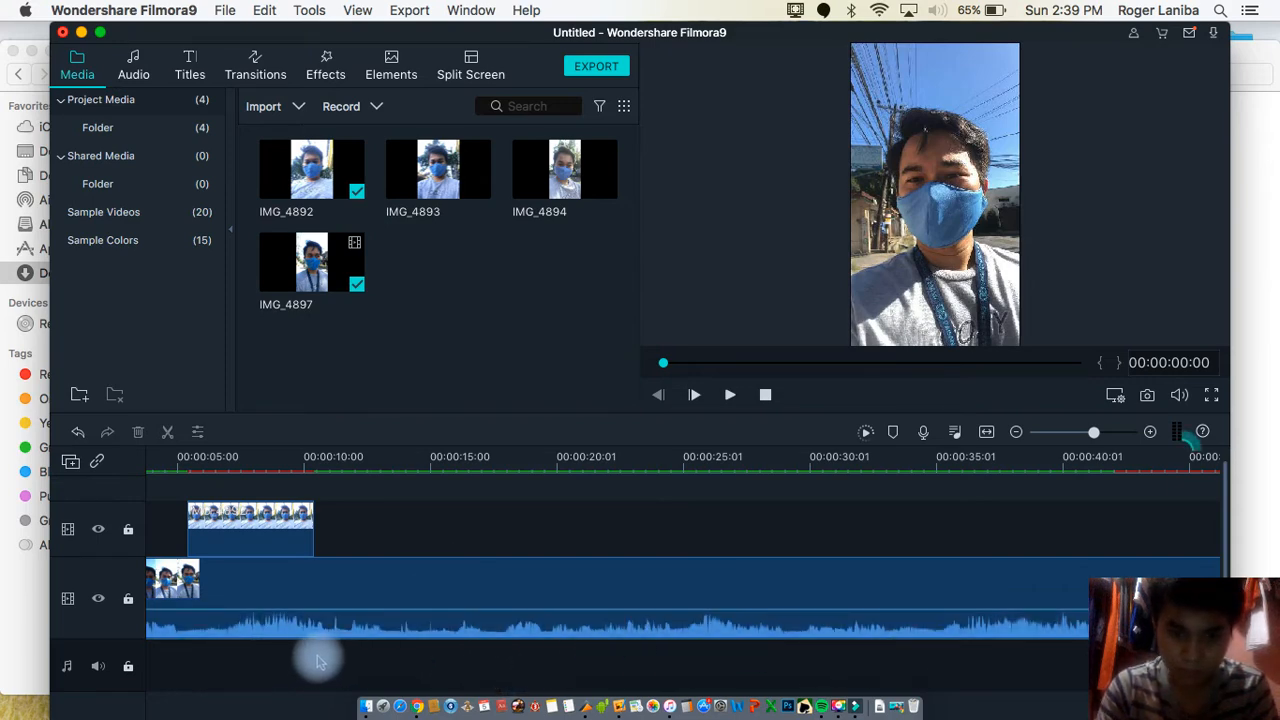
# - Move the IMG_4892 photo clip to start at about 4 seconds and shift the IMG_4897 video clip to start at about 1 second
pyautogui.click(258, 526)
pyautogui.moveTo(258, 526); pyautogui.dragTo(214, 527)
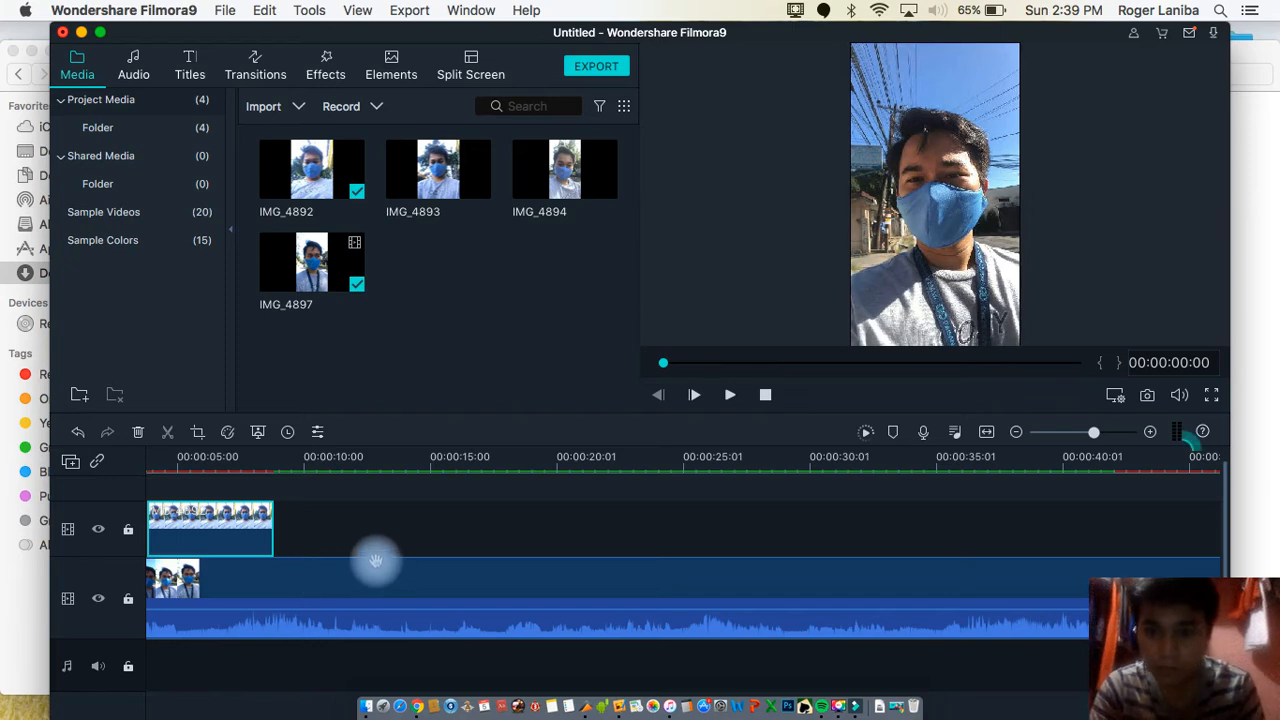
pyautogui.click(300, 650)
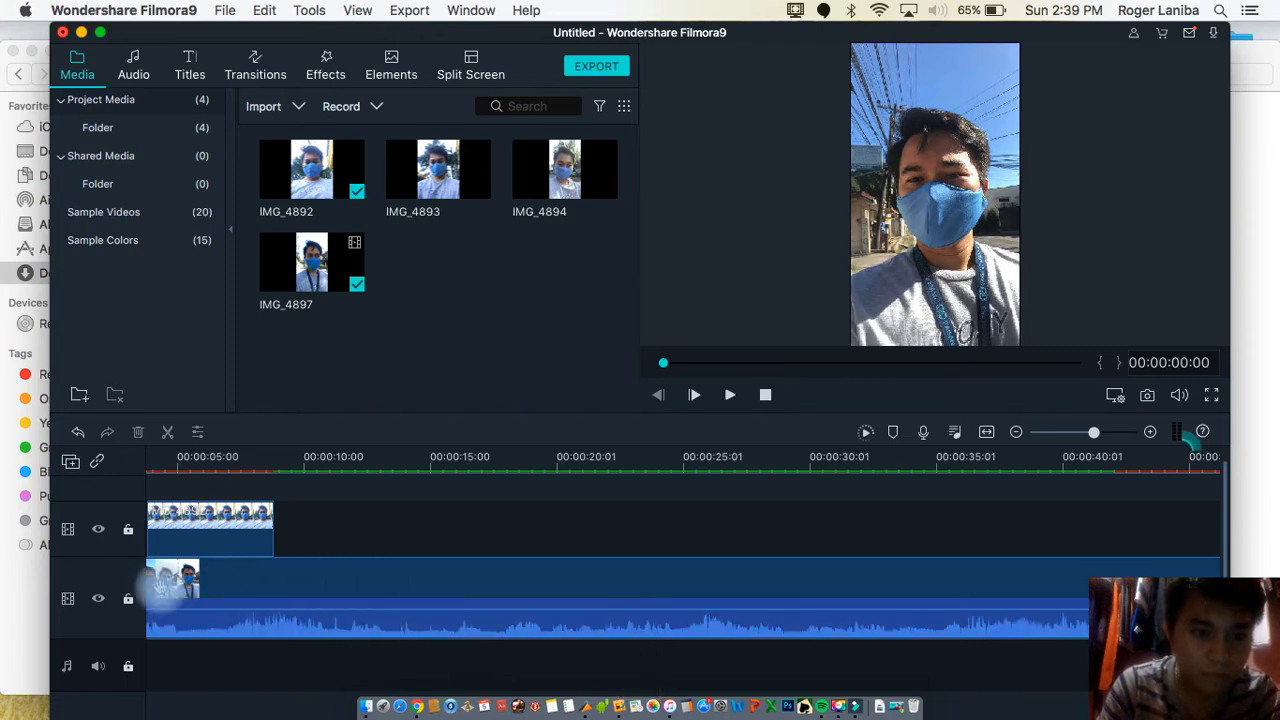
pyautogui.click(160, 588)
pyautogui.moveTo(163, 582); pyautogui.dragTo(188, 580)
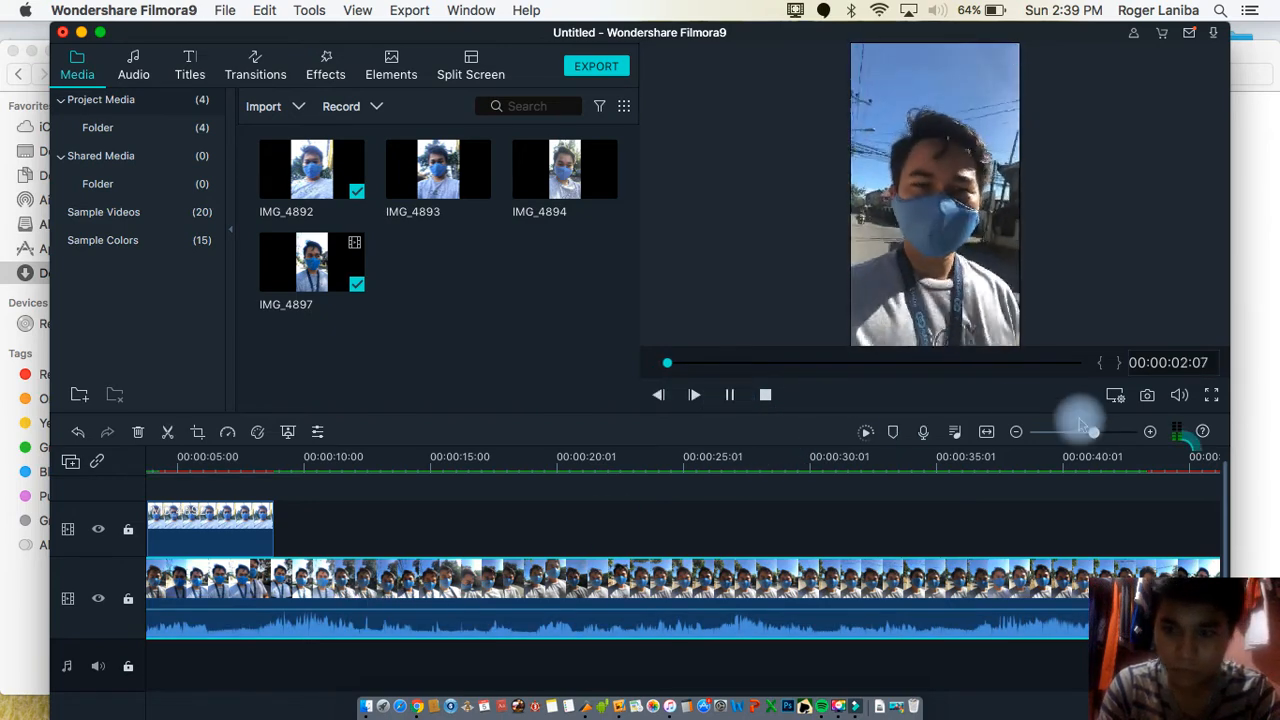
# - Watch the timeline playback through the photo overlay with a closer timeline zoom, and pause it at about 14 seconds
pyautogui.press('XF86AudioRaiseVolume')
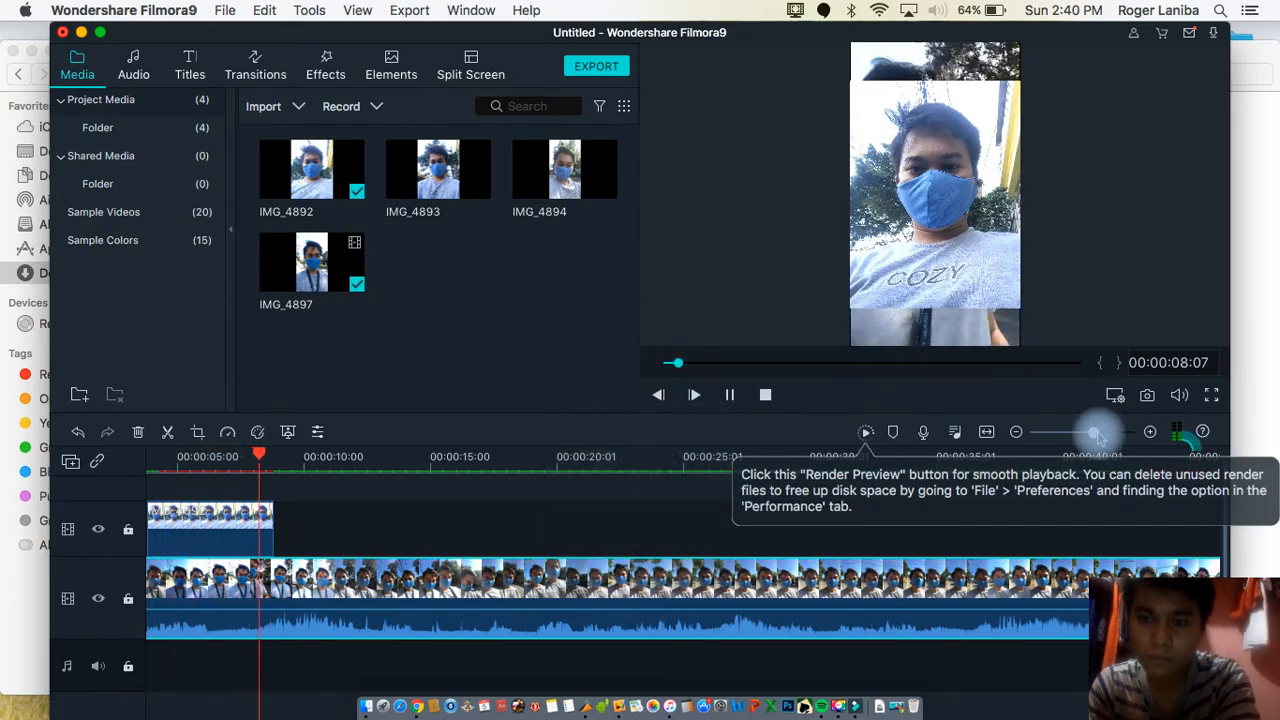
pyautogui.moveTo(1094, 433); pyautogui.dragTo(1100, 437)
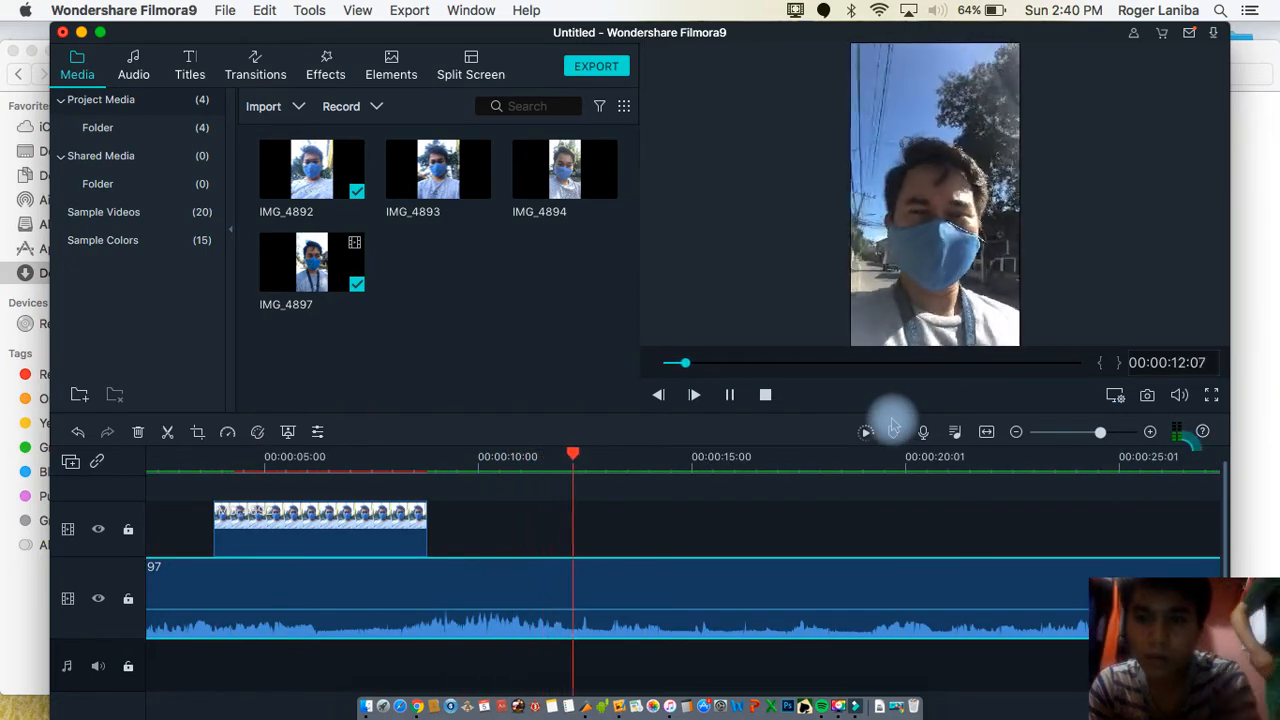
pyautogui.click(732, 396)
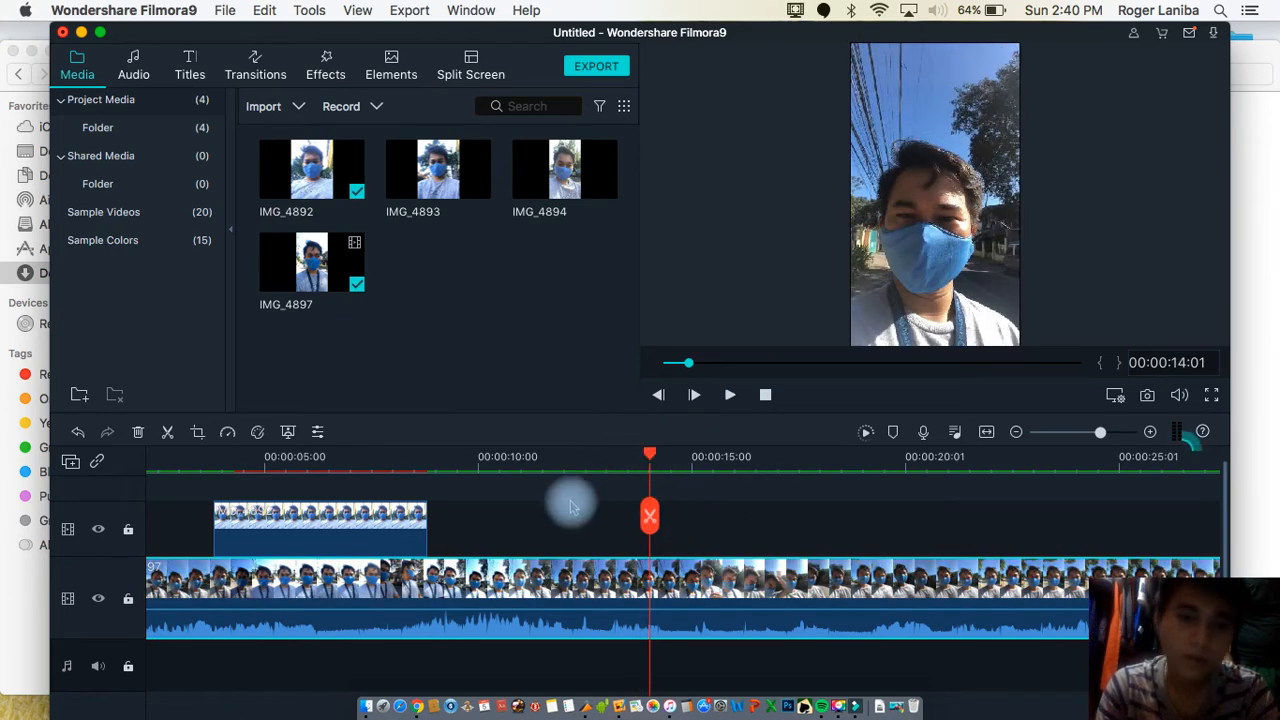
# - Move the IMG_4892 photo clip to start at about 21.5 seconds and show the editor window in full screen
pyautogui.moveTo(308, 515); pyautogui.dragTo(1050, 530)
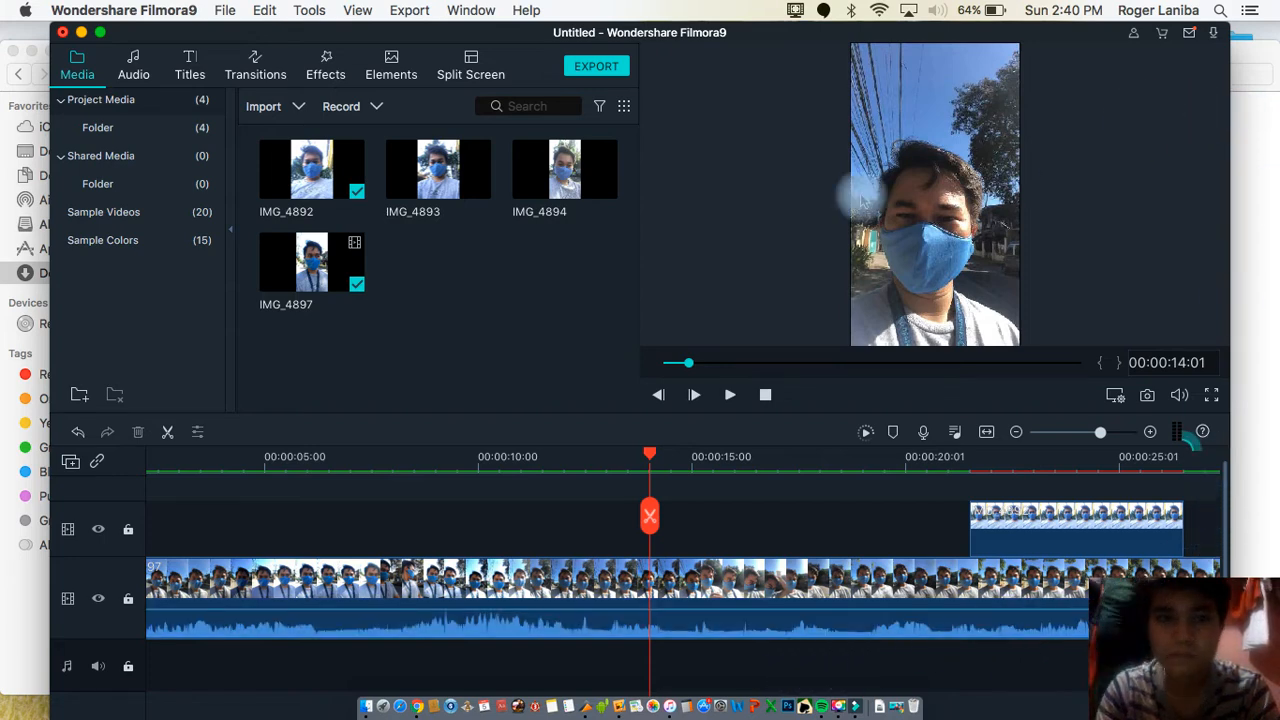
pyautogui.click(102, 33)
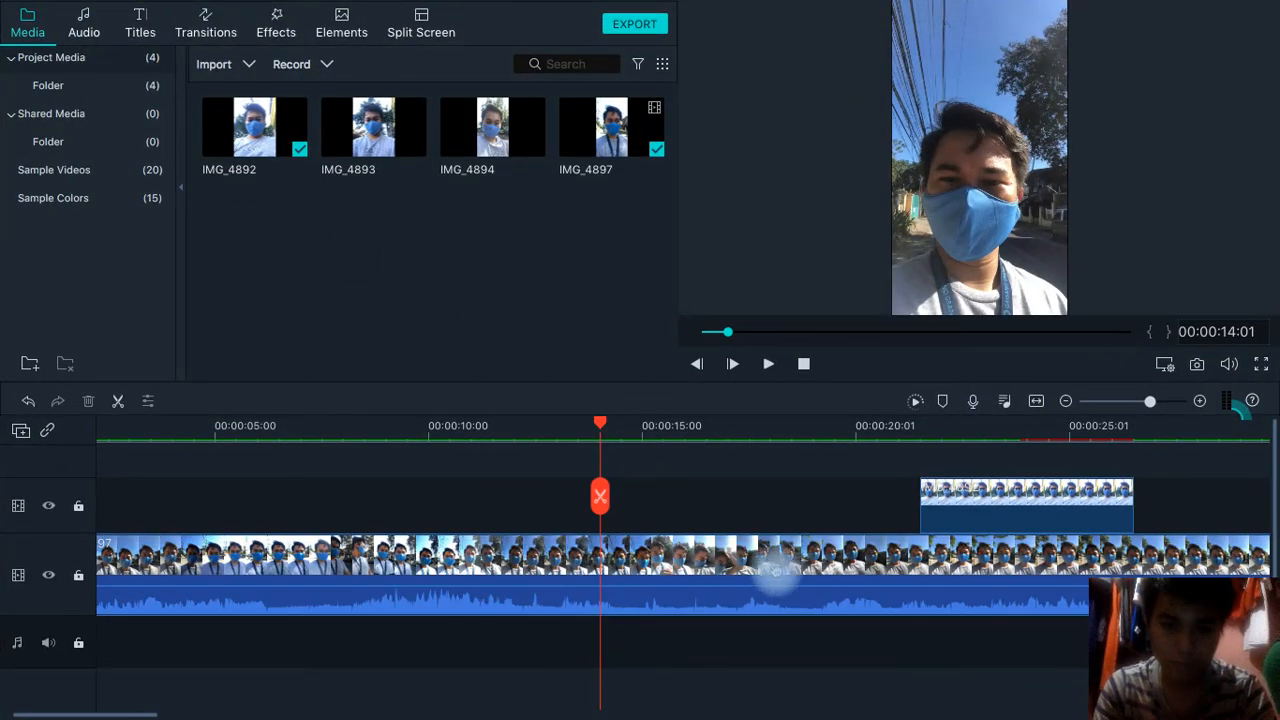
pyautogui.moveTo(125, 711); pyautogui.dragTo(52, 700)
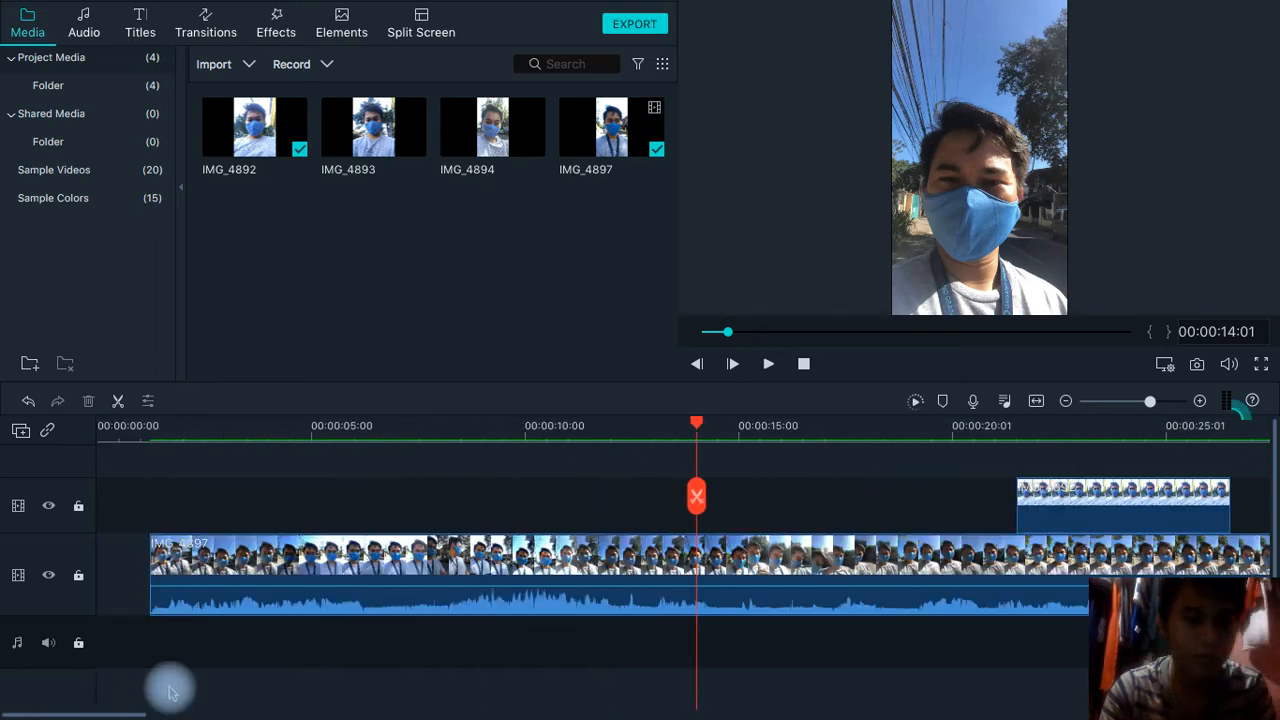
pyautogui.moveTo(150, 37)
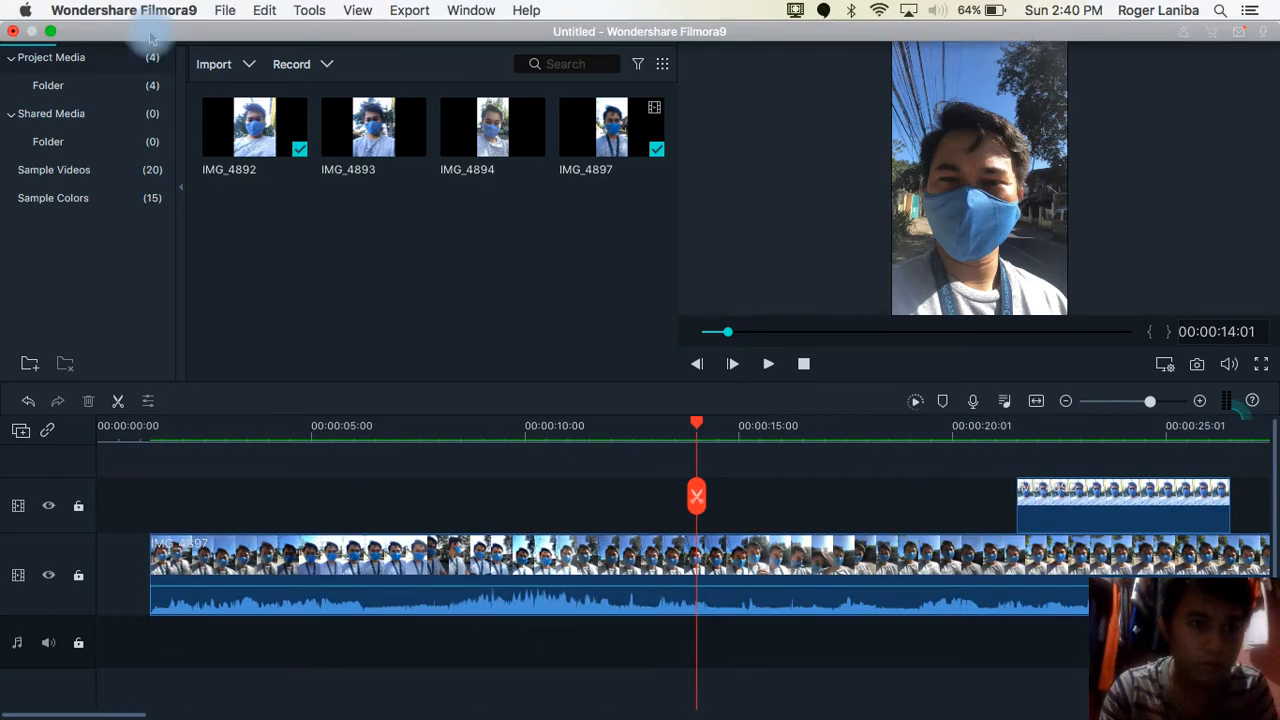
pyautogui.click(48, 32)
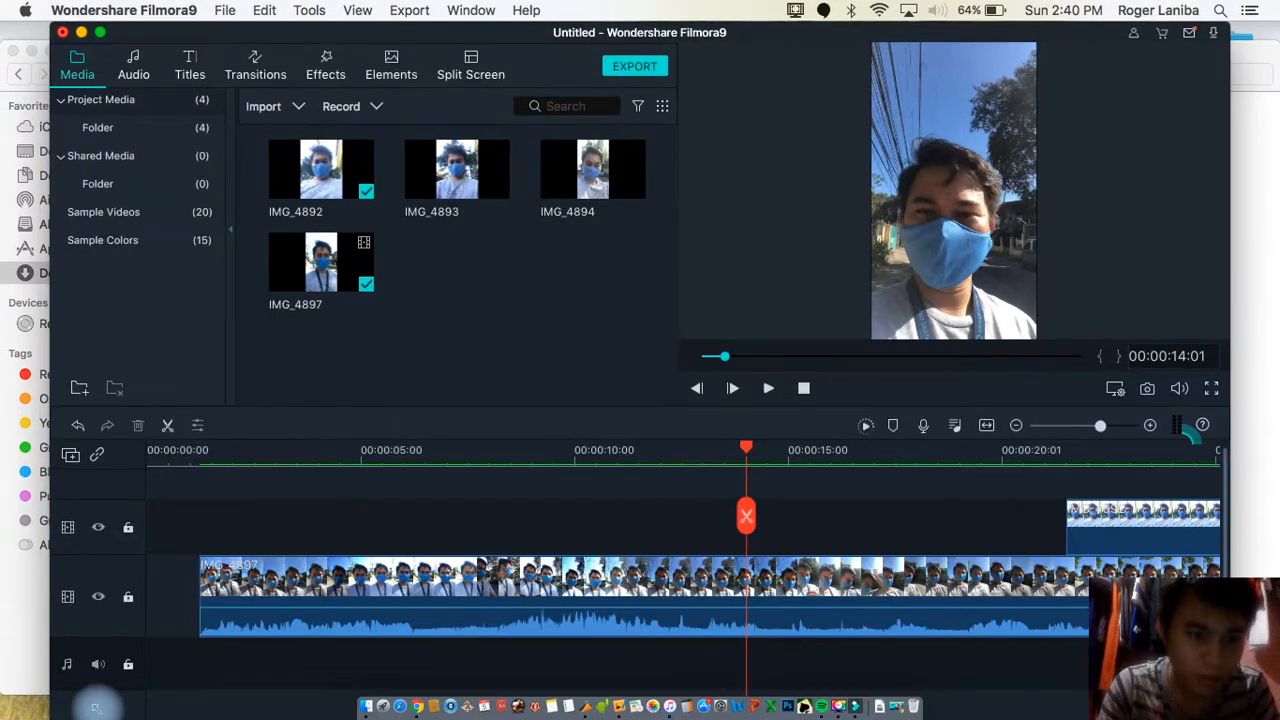
pyautogui.click(100, 32)
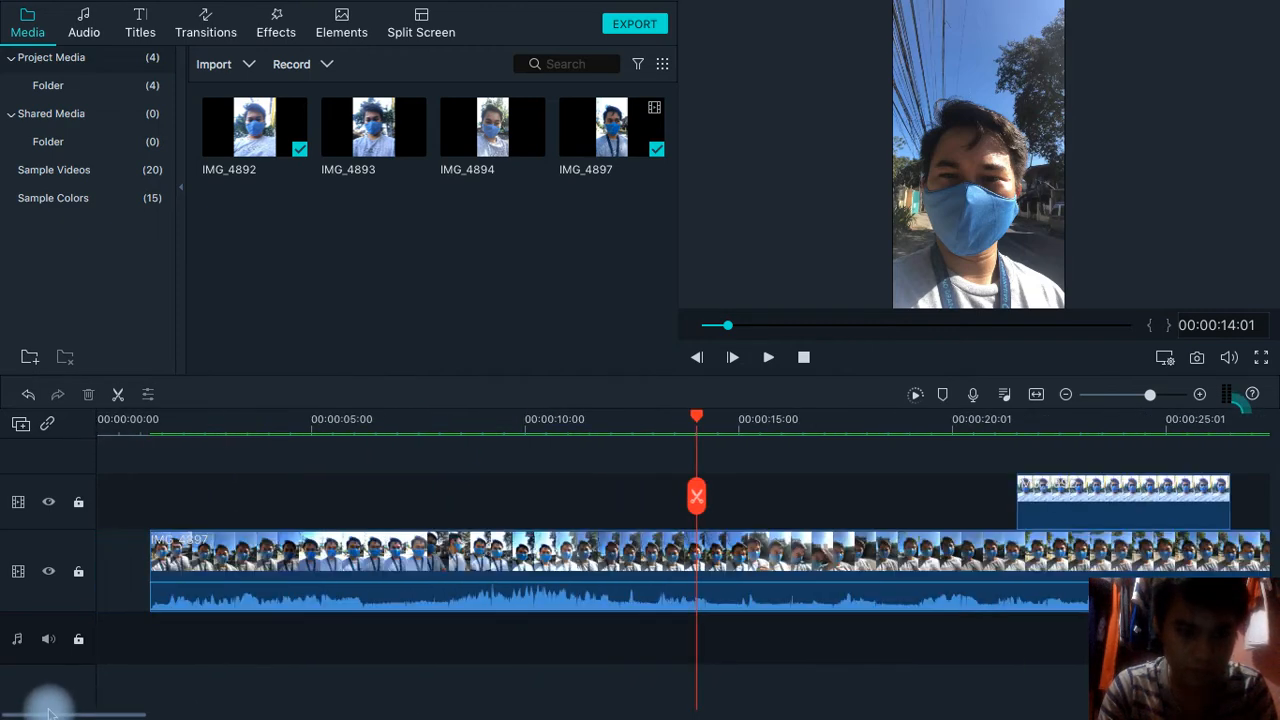
# - Move the IMG_4892 photo to about 34 seconds and close the gap between the two IMG_4897 segments at about 33 seconds
pyautogui.moveTo(68, 712); pyautogui.dragTo(175, 712)
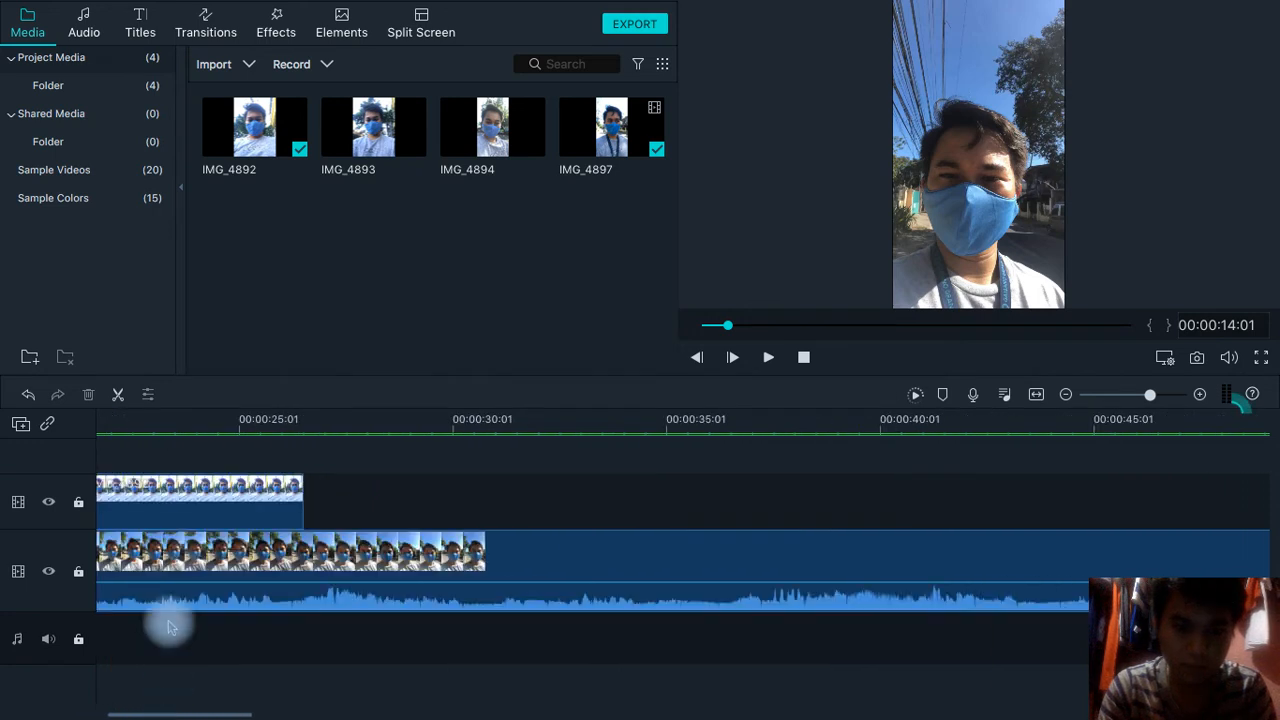
pyautogui.moveTo(205, 500); pyautogui.dragTo(651, 521)
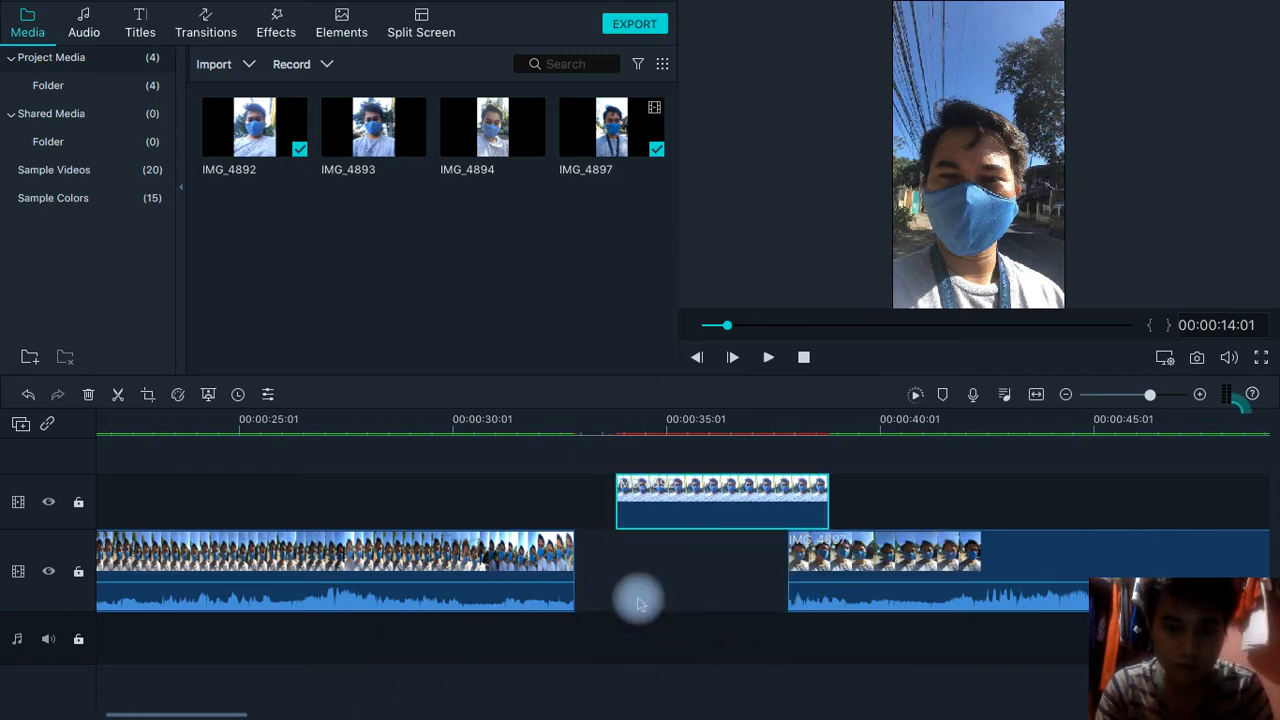
pyautogui.moveTo(857, 563); pyautogui.dragTo(649, 567)
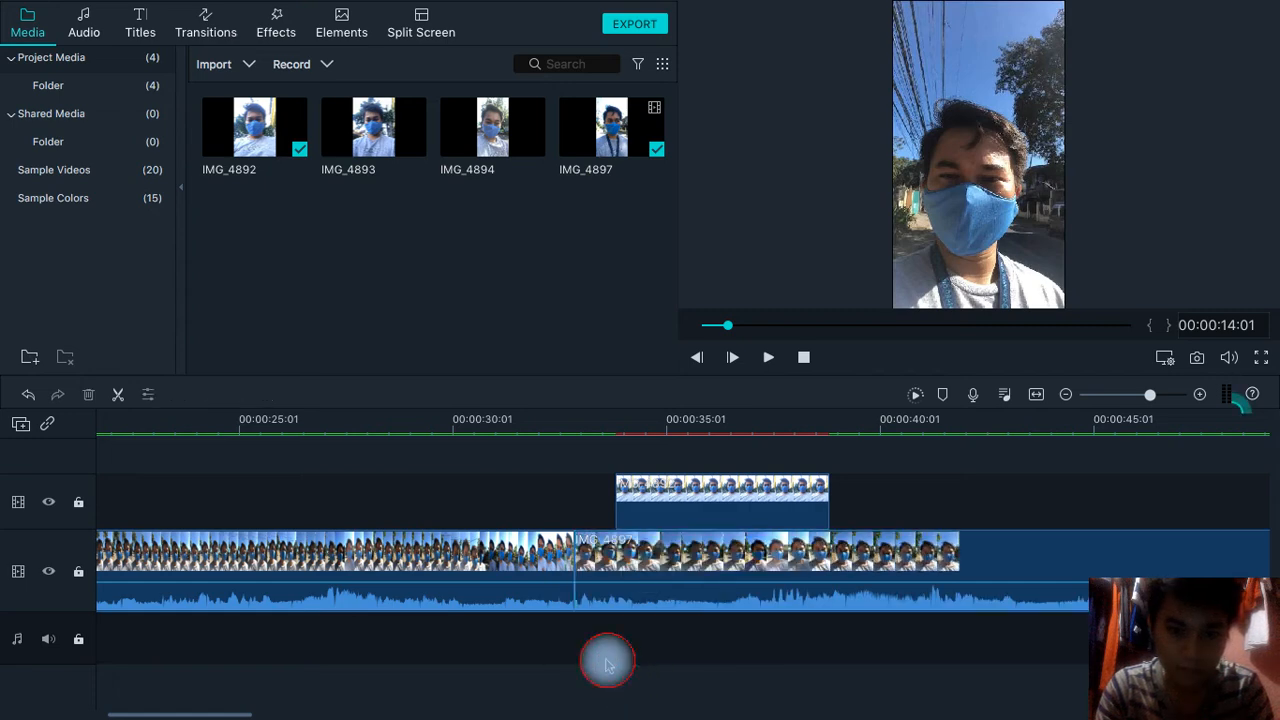
# - Move the IMG_4892 photo clip along its track to start right where the IMG_4897 video ends, at about 3 minutes 50 seconds
pyautogui.moveTo(728, 509); pyautogui.dragTo(988, 506)
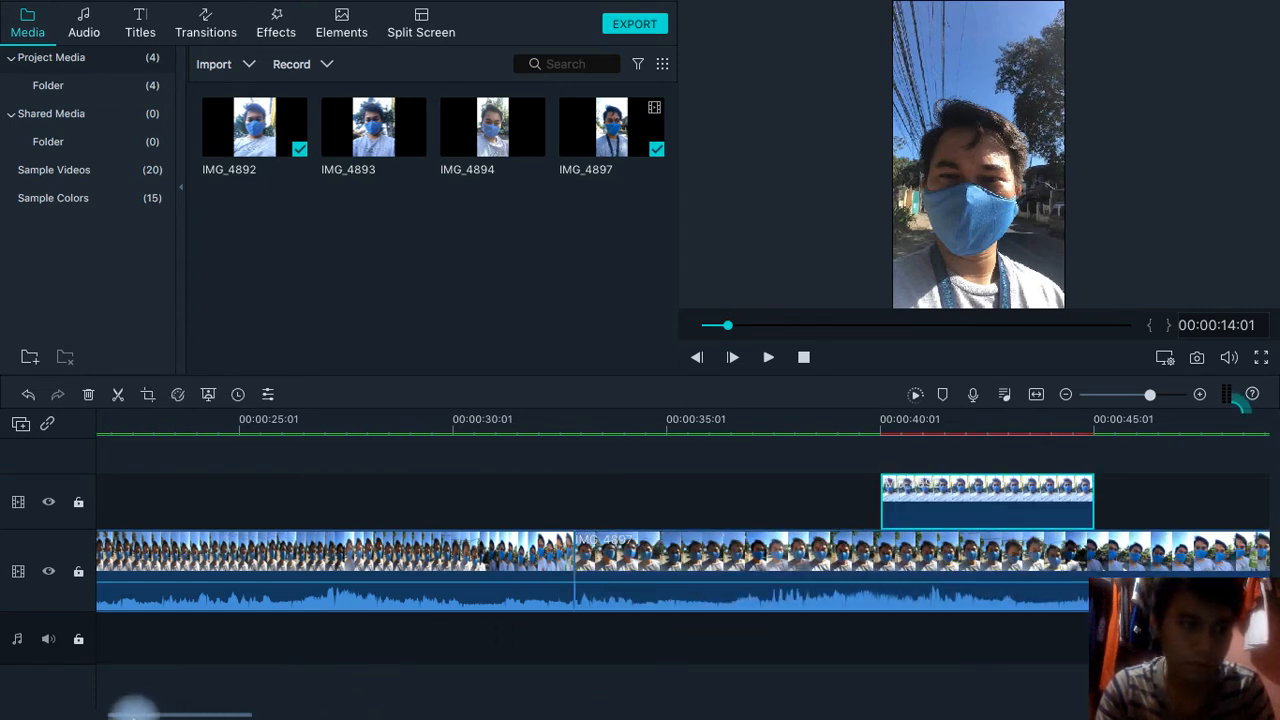
pyautogui.moveTo(155, 710); pyautogui.dragTo(257, 708)
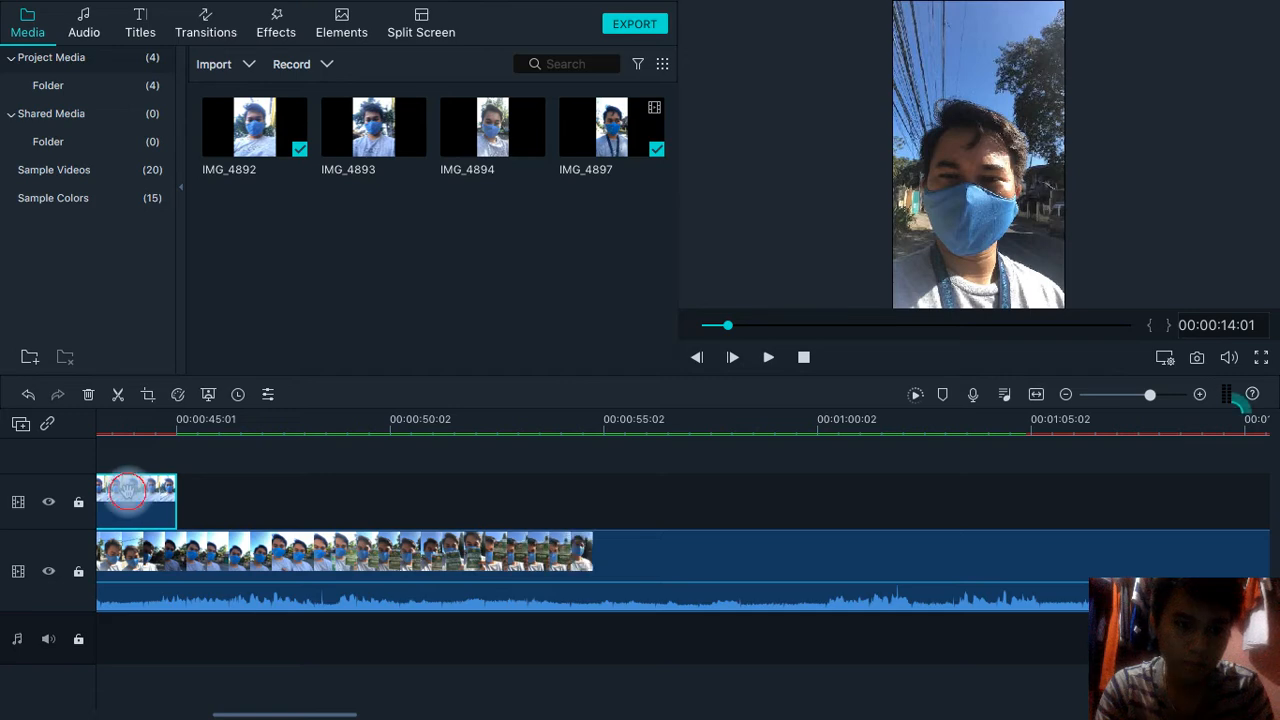
pyautogui.moveTo(128, 490); pyautogui.dragTo(818, 514)
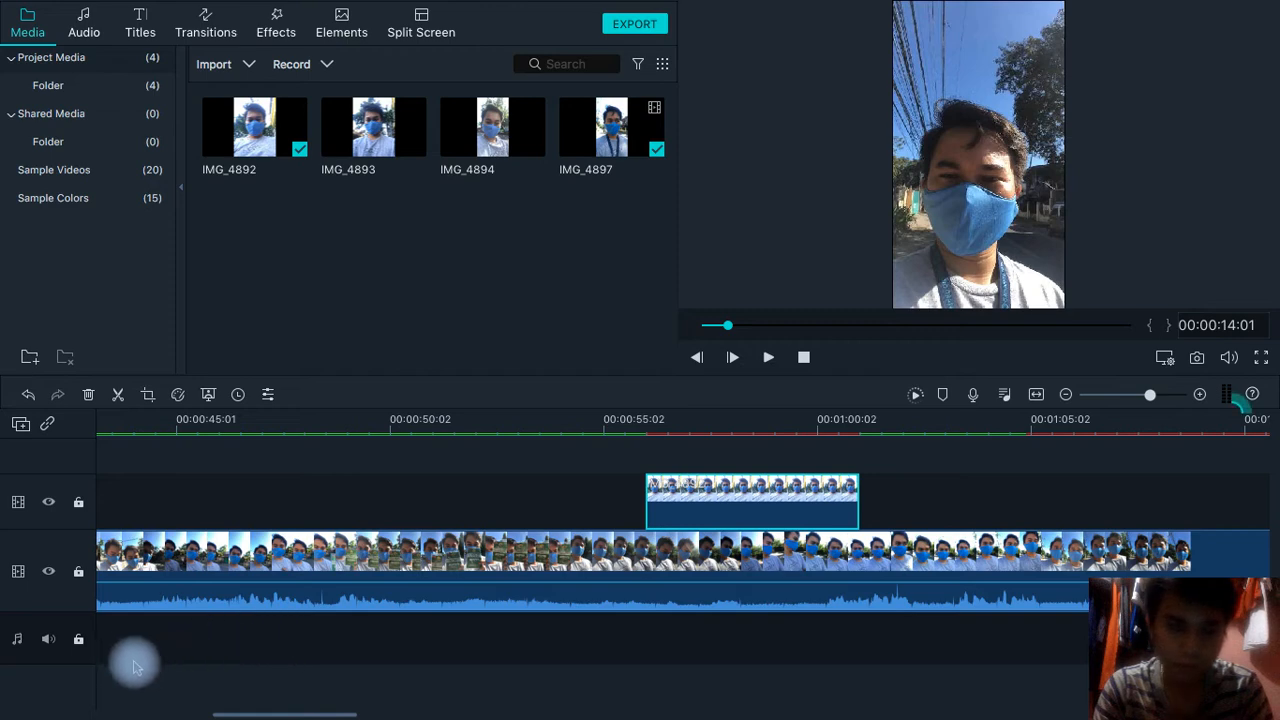
pyautogui.moveTo(228, 716); pyautogui.dragTo(286, 663)
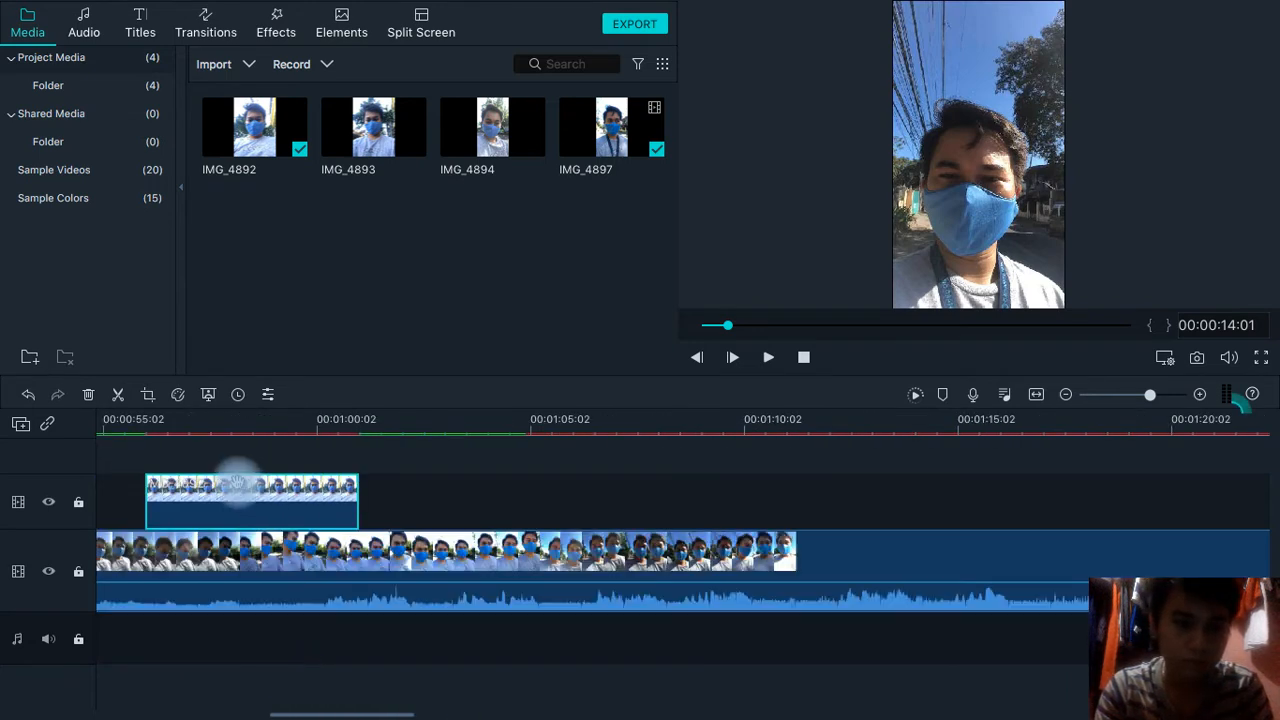
pyautogui.moveTo(210, 492); pyautogui.dragTo(1038, 514)
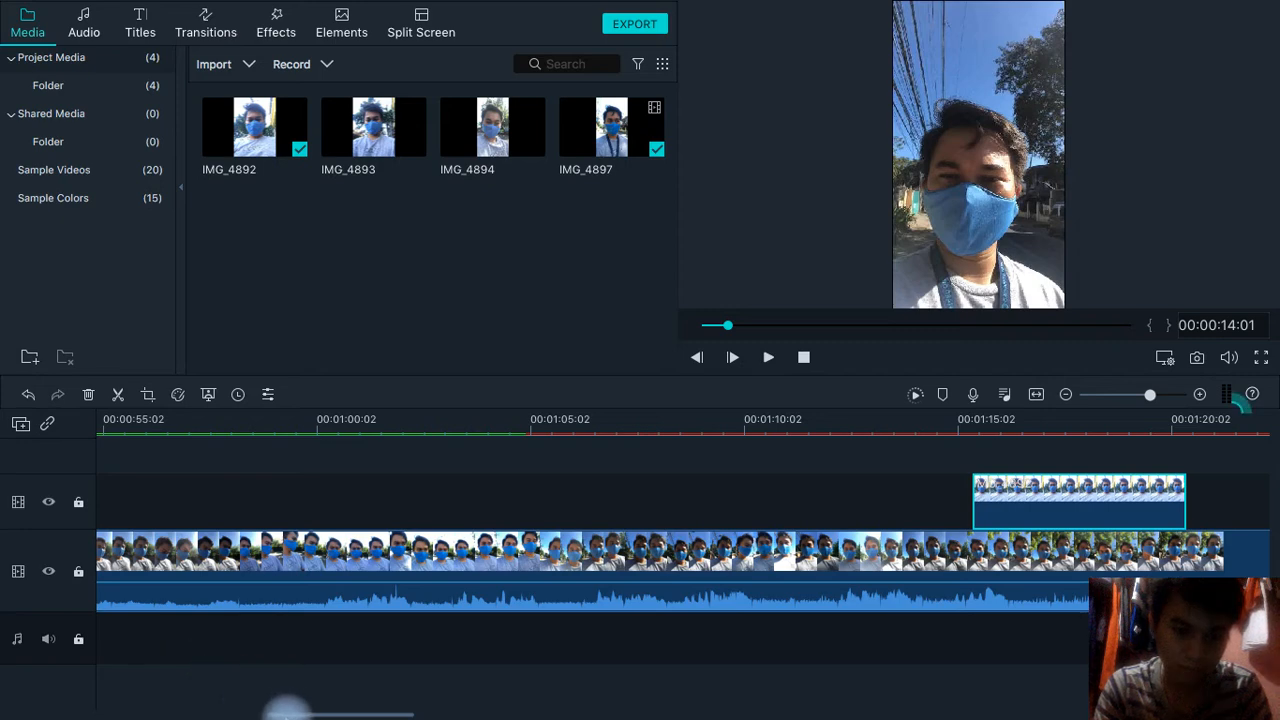
pyautogui.moveTo(287, 710); pyautogui.dragTo(394, 711)
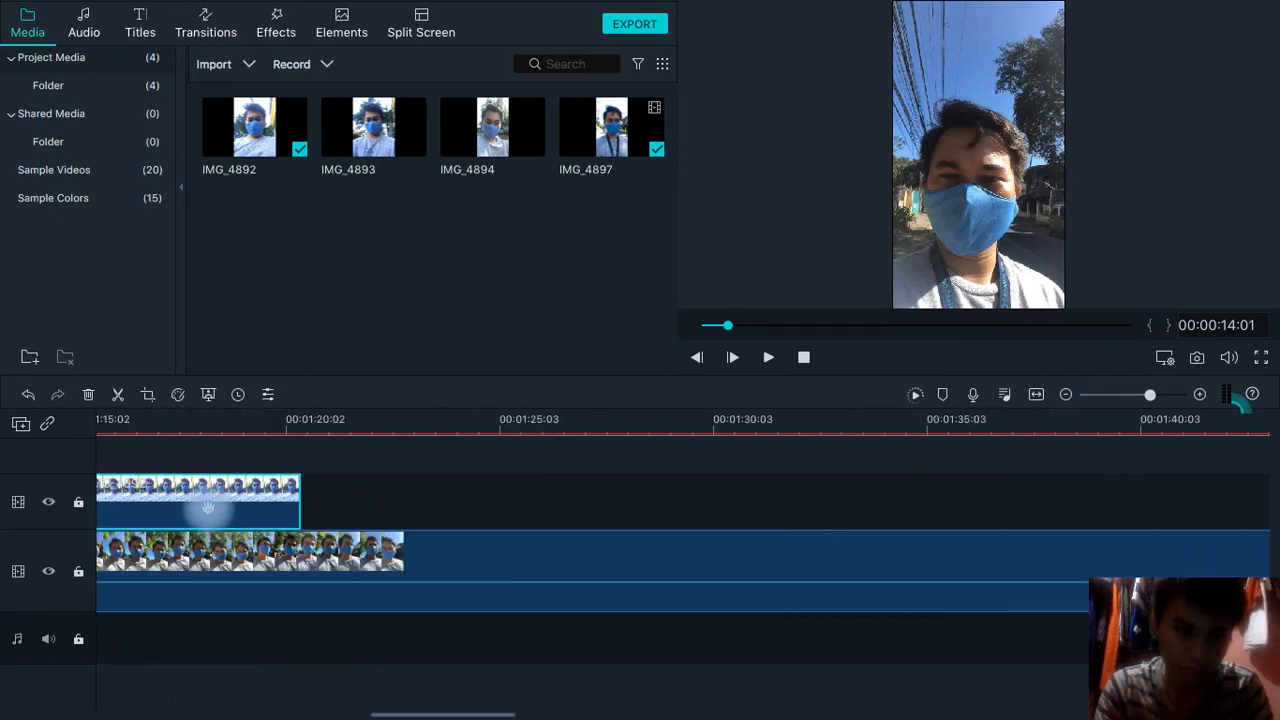
pyautogui.moveTo(208, 508); pyautogui.dragTo(984, 513)
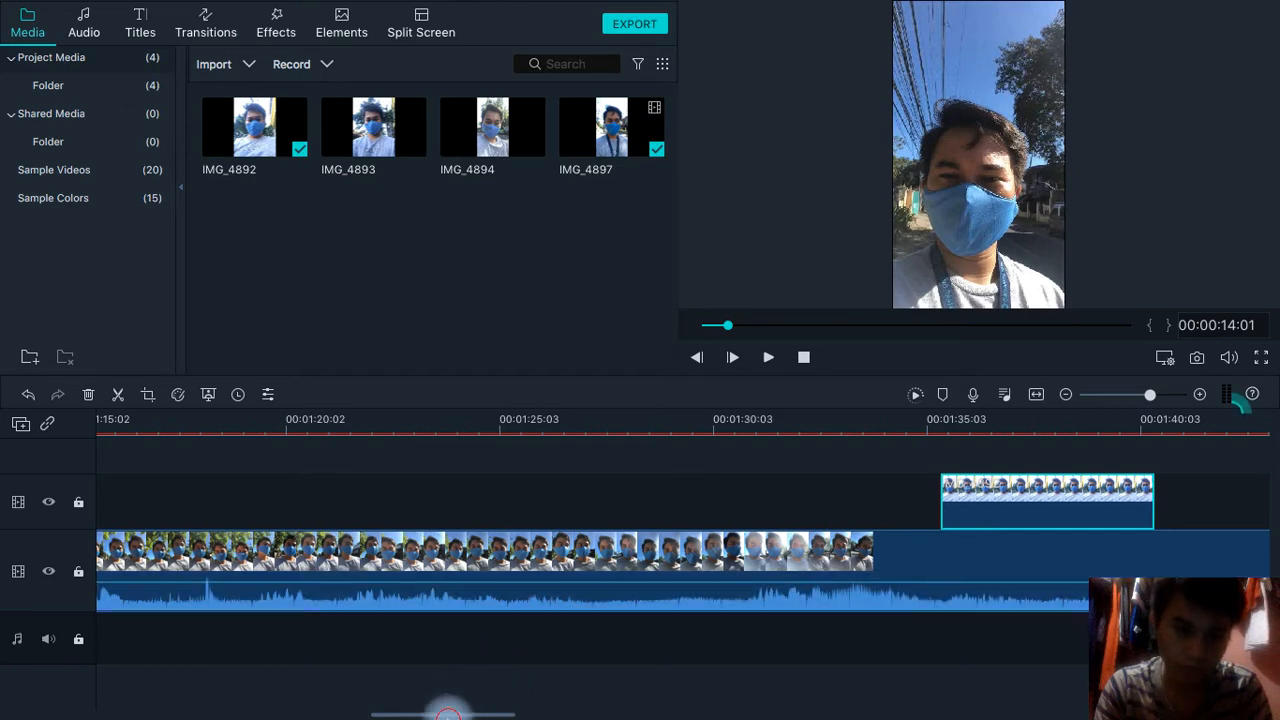
pyautogui.moveTo(447, 714); pyautogui.dragTo(540, 712)
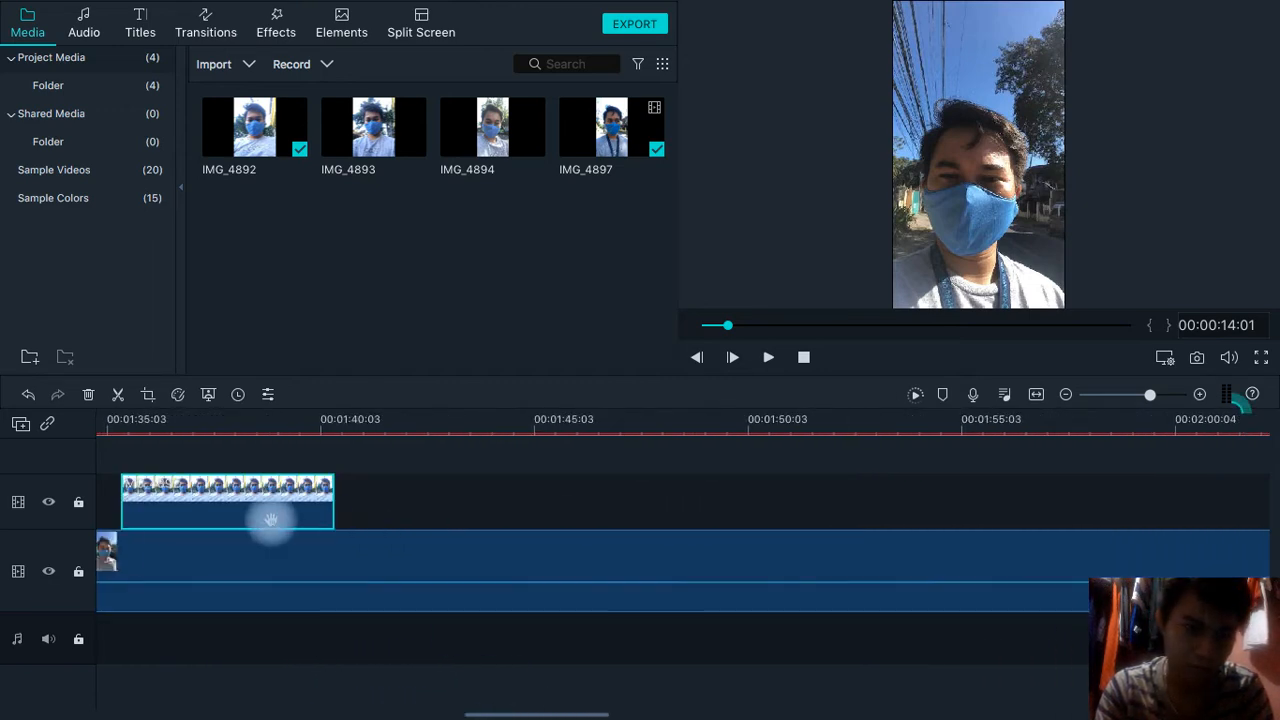
pyautogui.moveTo(270, 519); pyautogui.dragTo(1190, 476)
pyautogui.moveTo(517, 713); pyautogui.dragTo(647, 712)
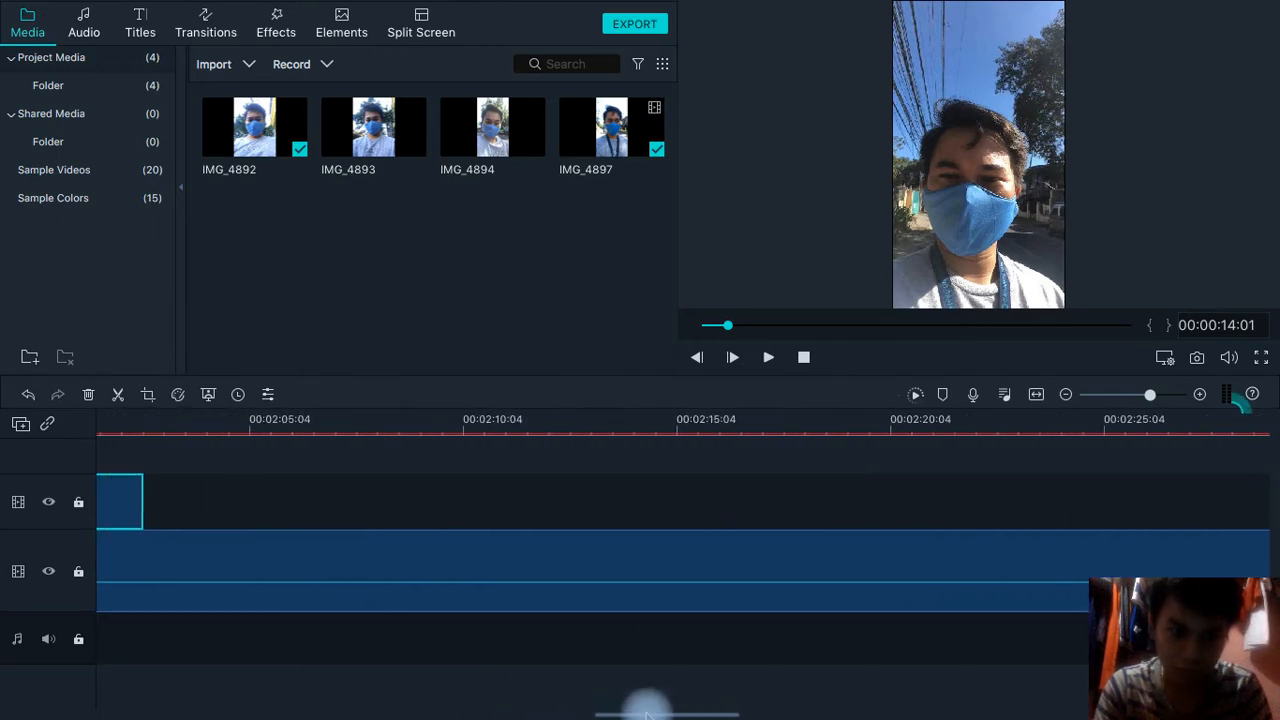
pyautogui.moveTo(124, 496); pyautogui.dragTo(1250, 516)
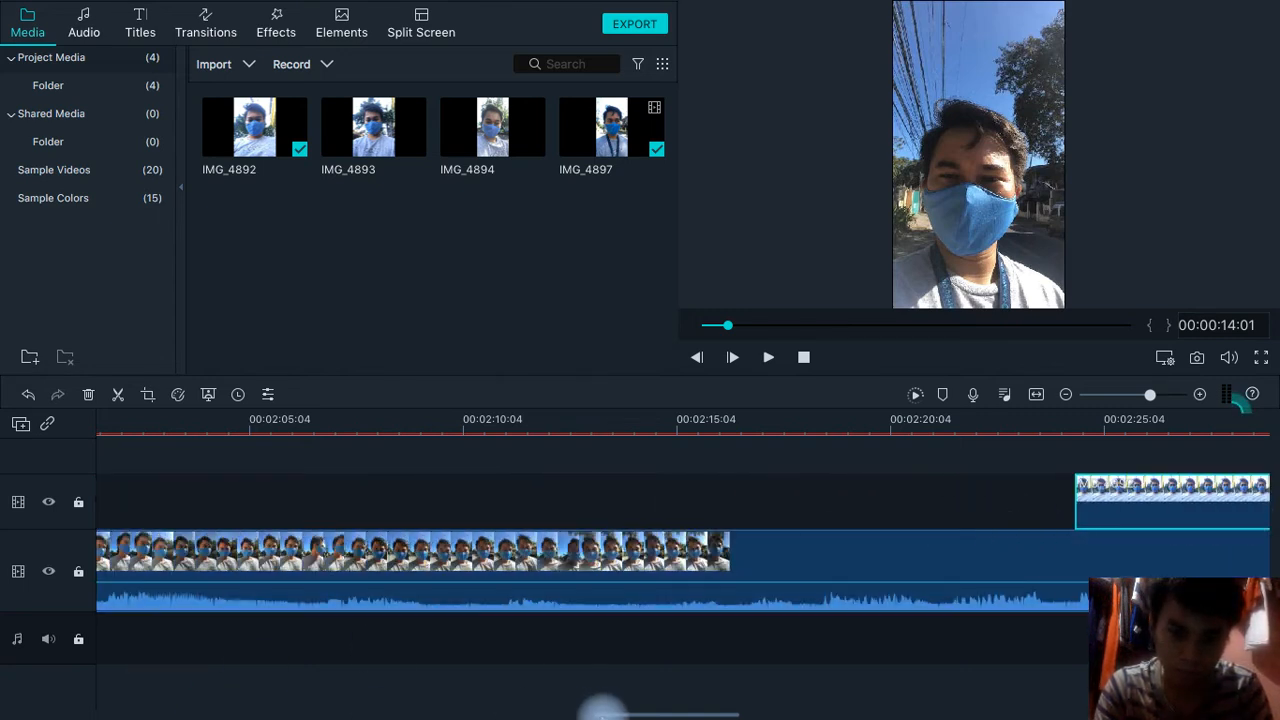
pyautogui.moveTo(600, 712); pyautogui.dragTo(737, 712)
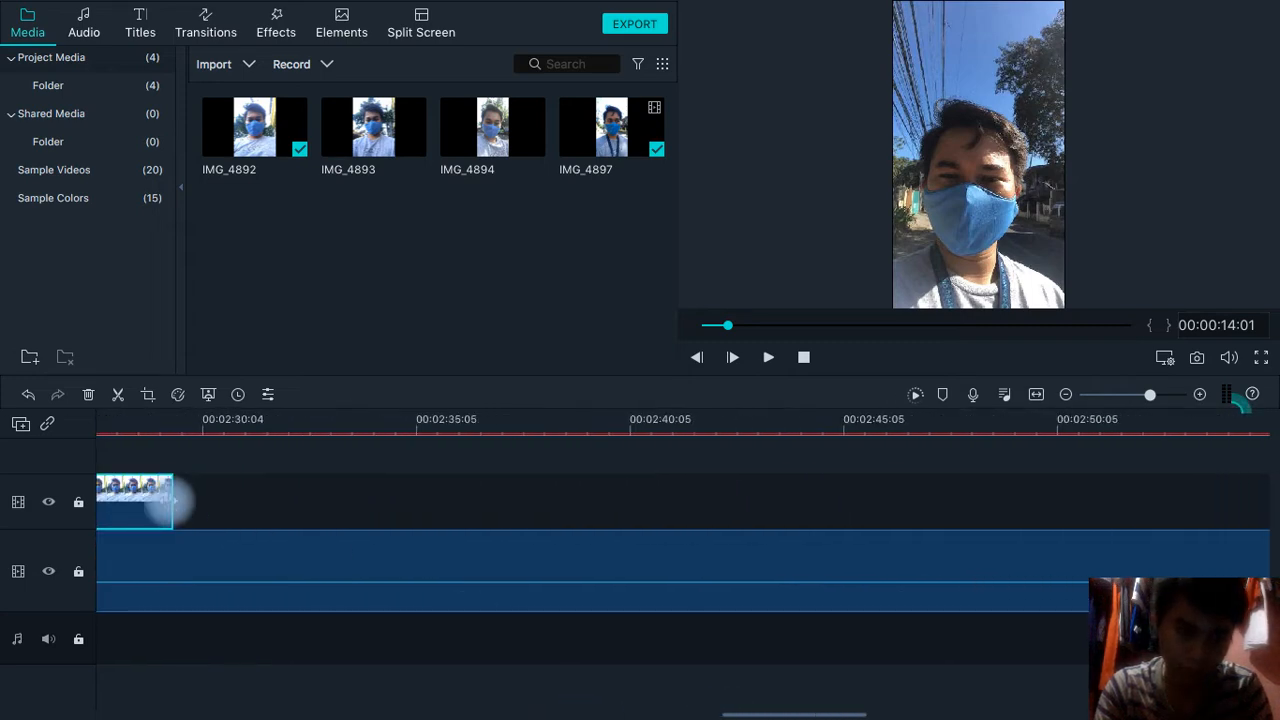
pyautogui.moveTo(147, 490); pyautogui.dragTo(1272, 492)
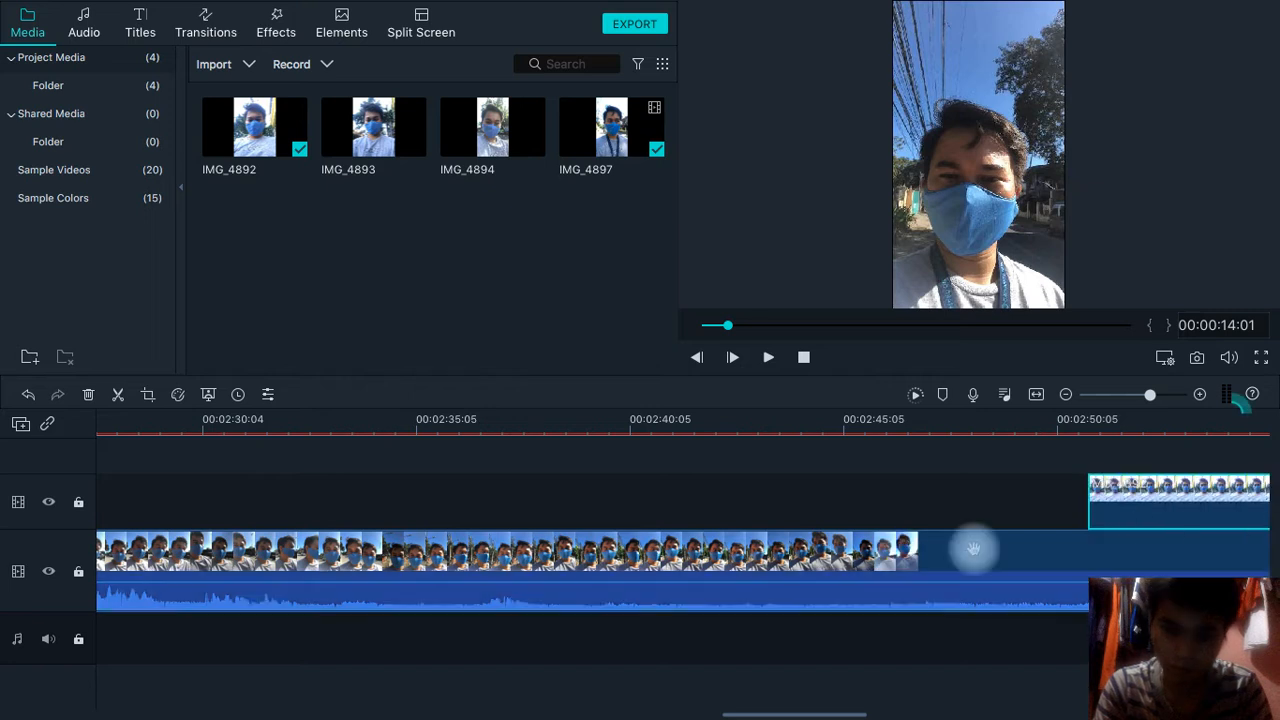
pyautogui.moveTo(745, 710)
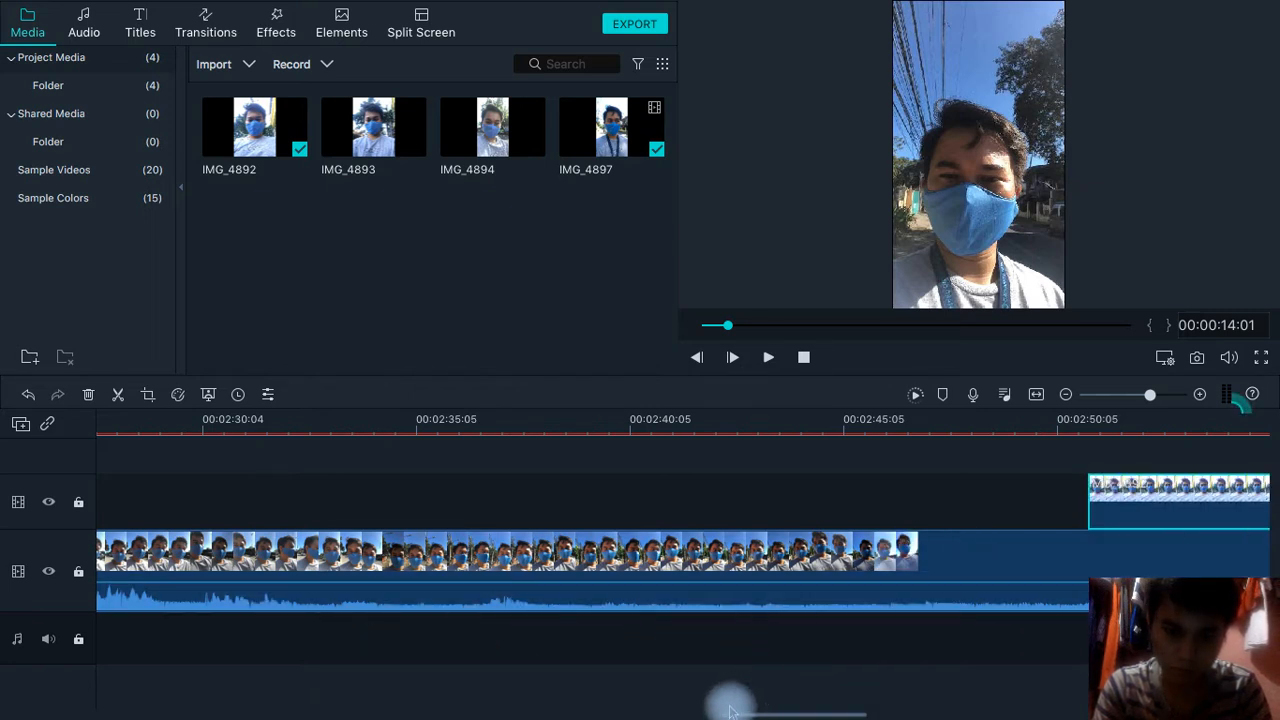
pyautogui.moveTo(733, 712); pyautogui.dragTo(866, 711)
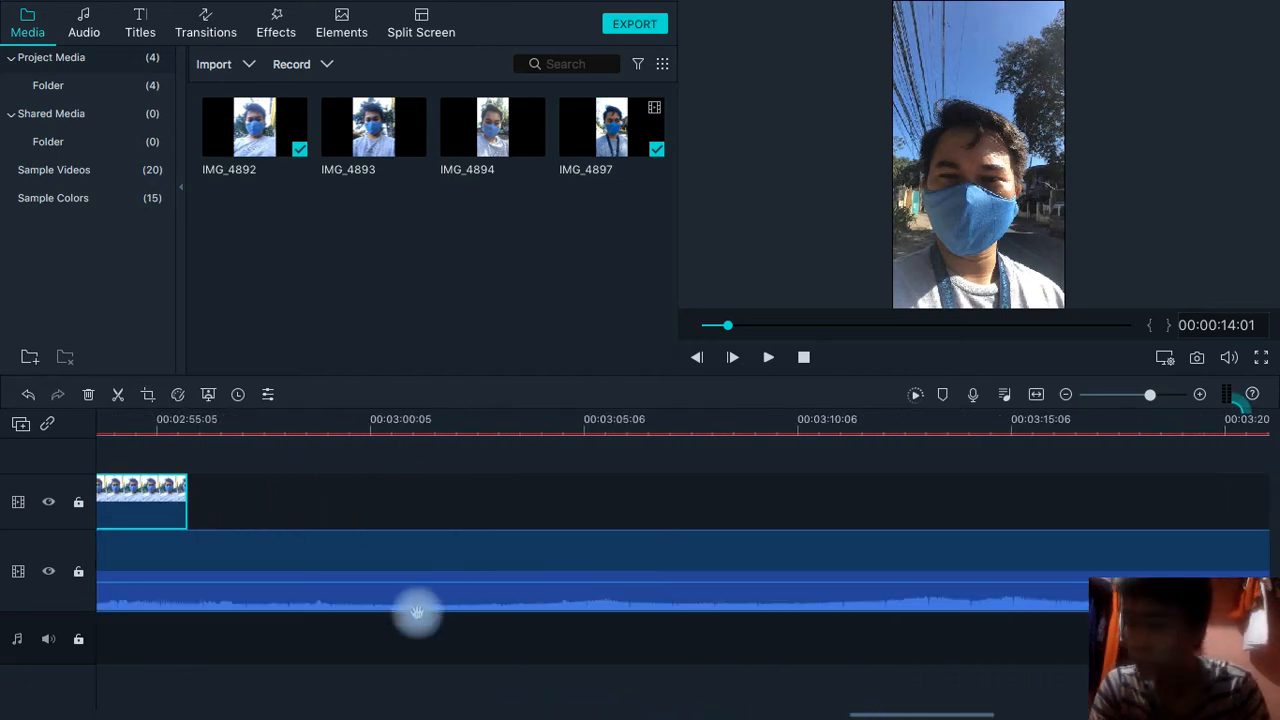
pyautogui.moveTo(149, 502); pyautogui.dragTo(1196, 497)
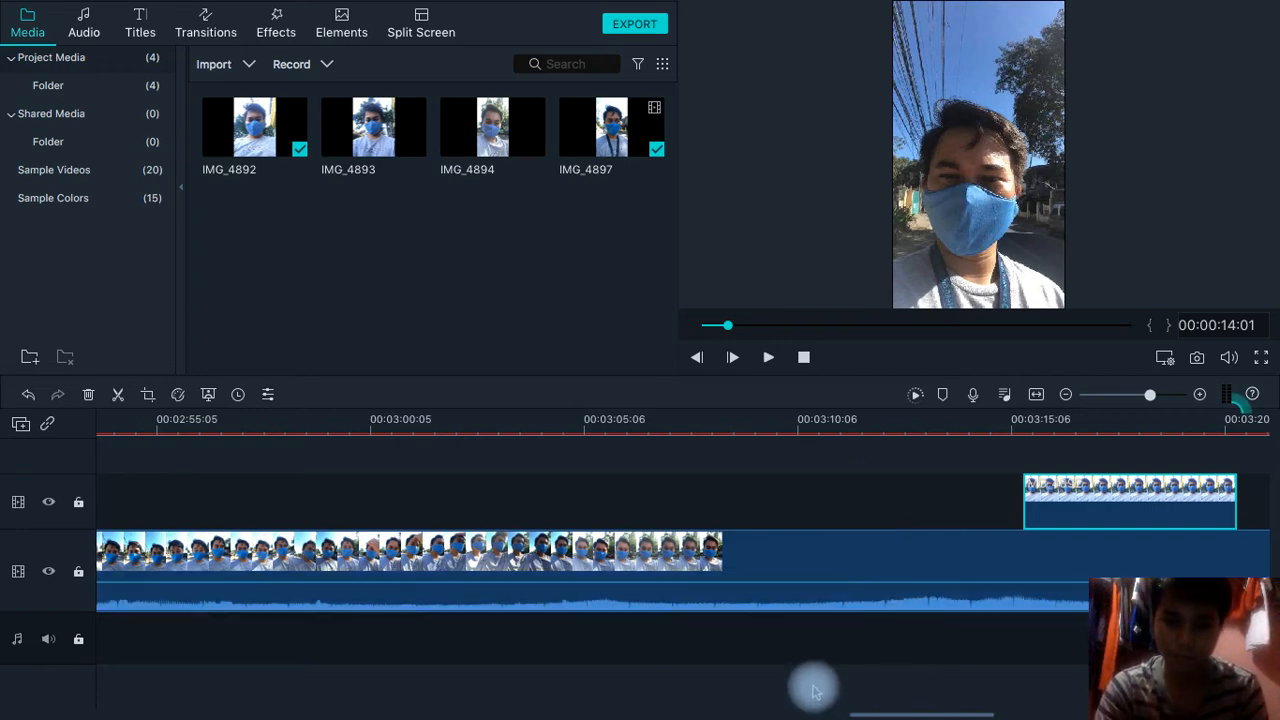
pyautogui.moveTo(884, 713); pyautogui.dragTo(911, 713)
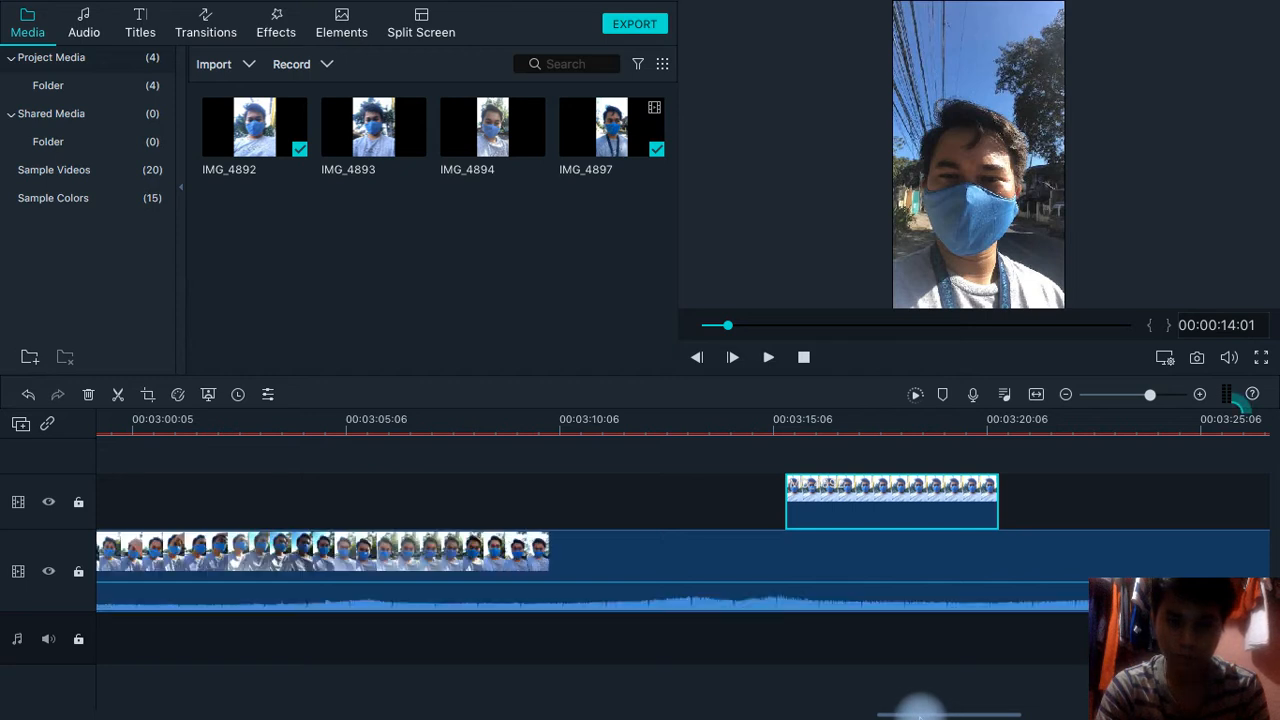
pyautogui.moveTo(913, 712)
pyautogui.rightClick(920, 688)
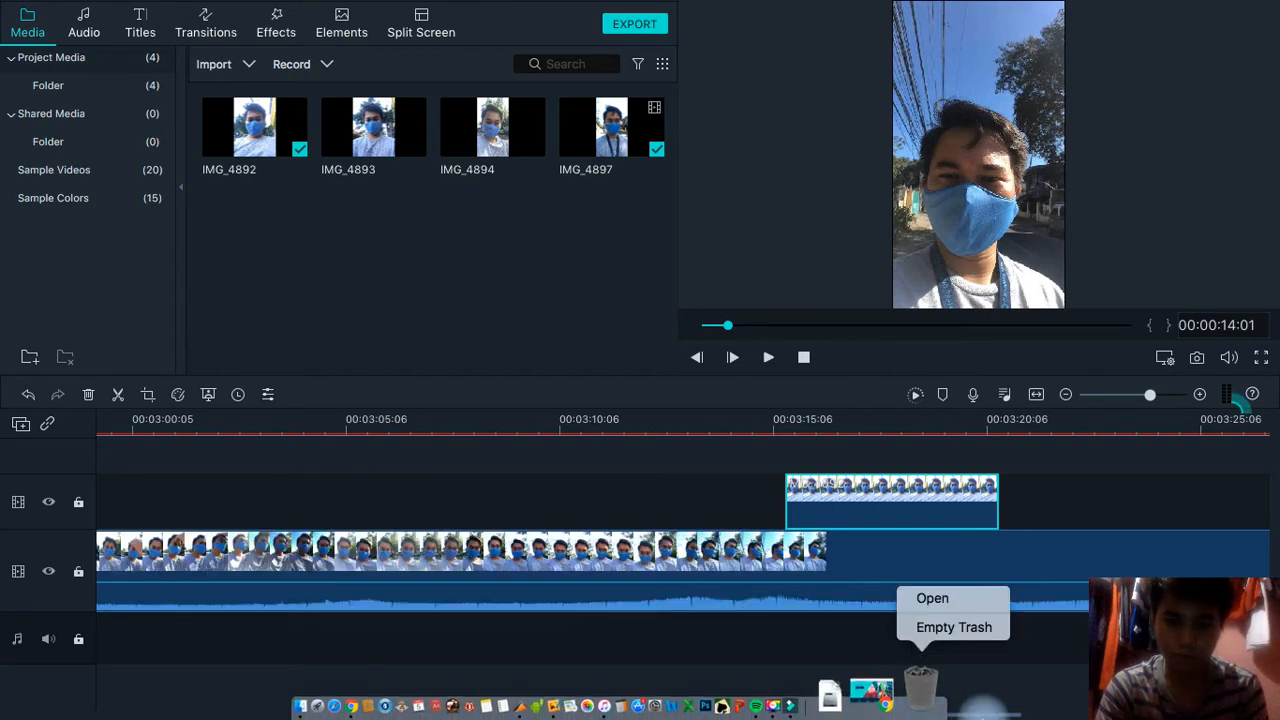
pyautogui.click(840, 648)
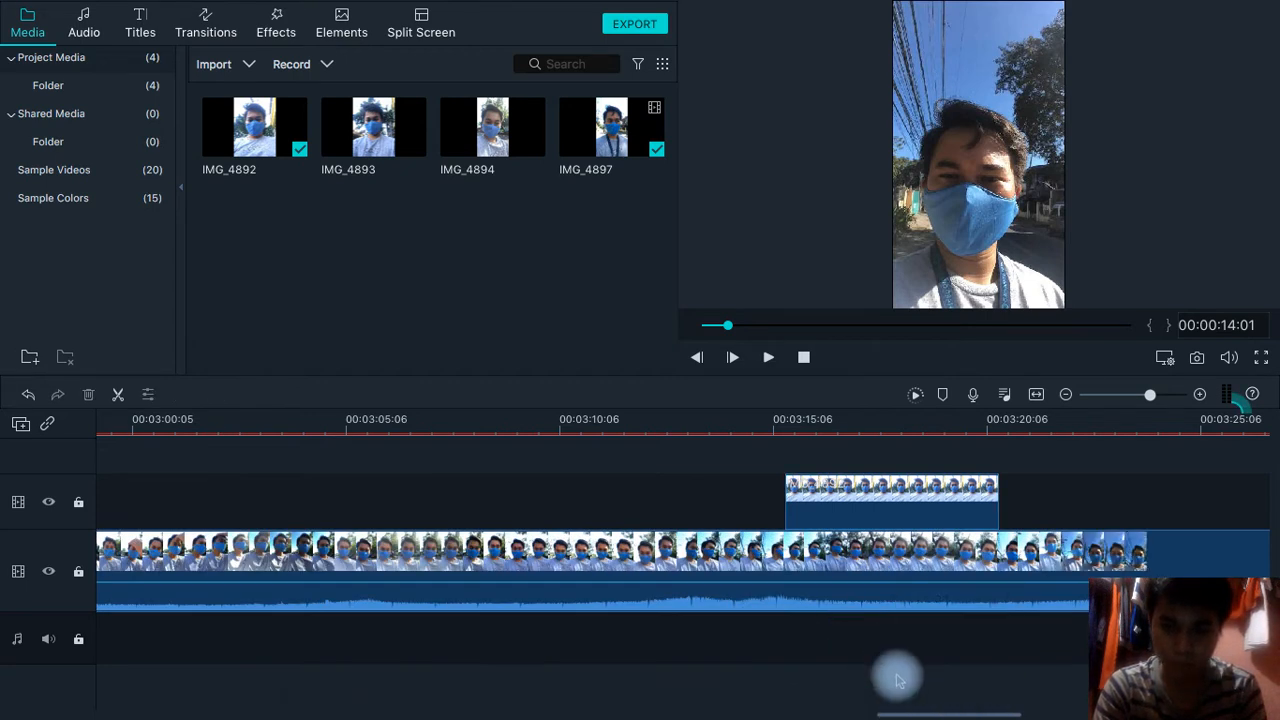
pyautogui.moveTo(893, 715); pyautogui.dragTo(929, 697)
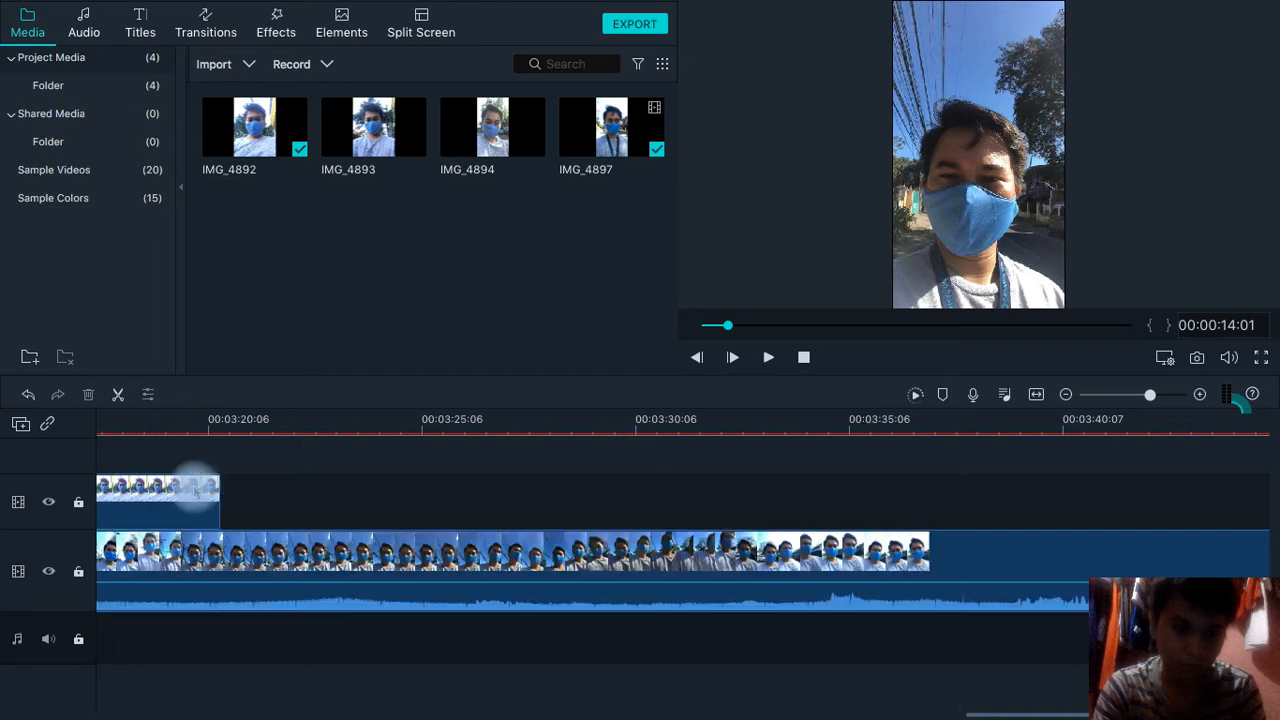
pyautogui.click(125, 492)
pyautogui.moveTo(354, 496); pyautogui.dragTo(1080, 492)
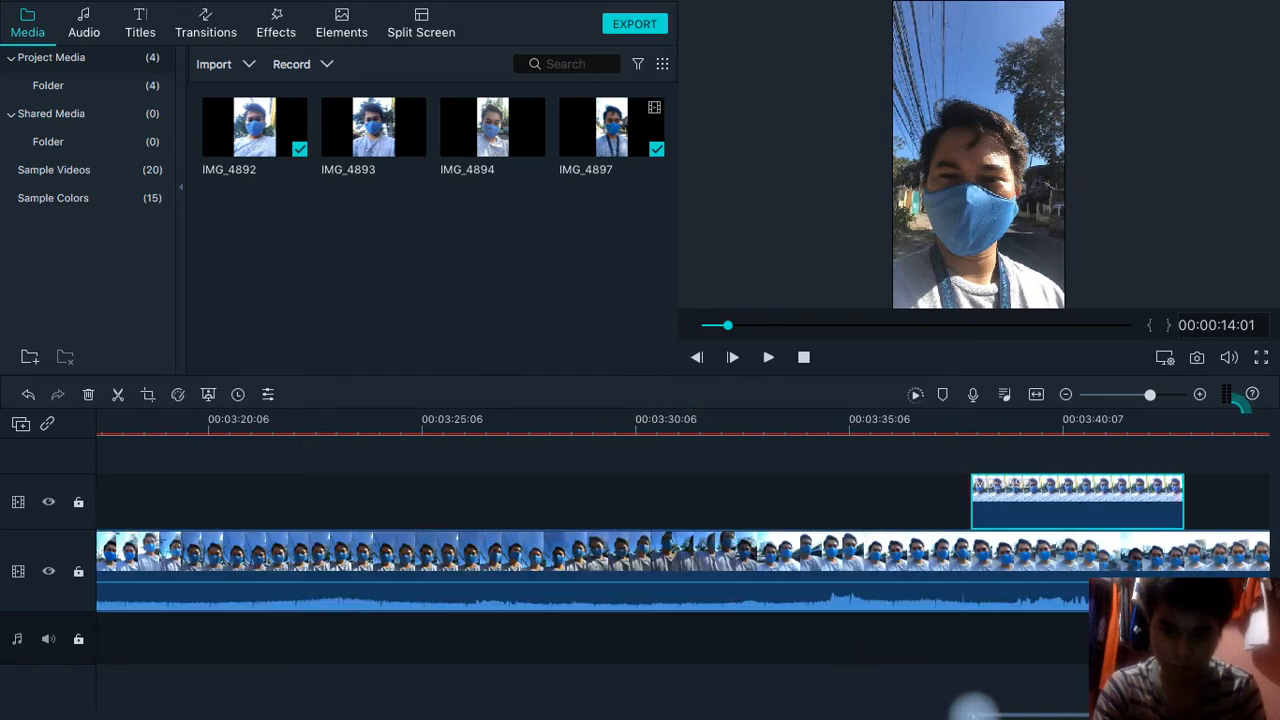
pyautogui.moveTo(983, 714); pyautogui.dragTo(1076, 708)
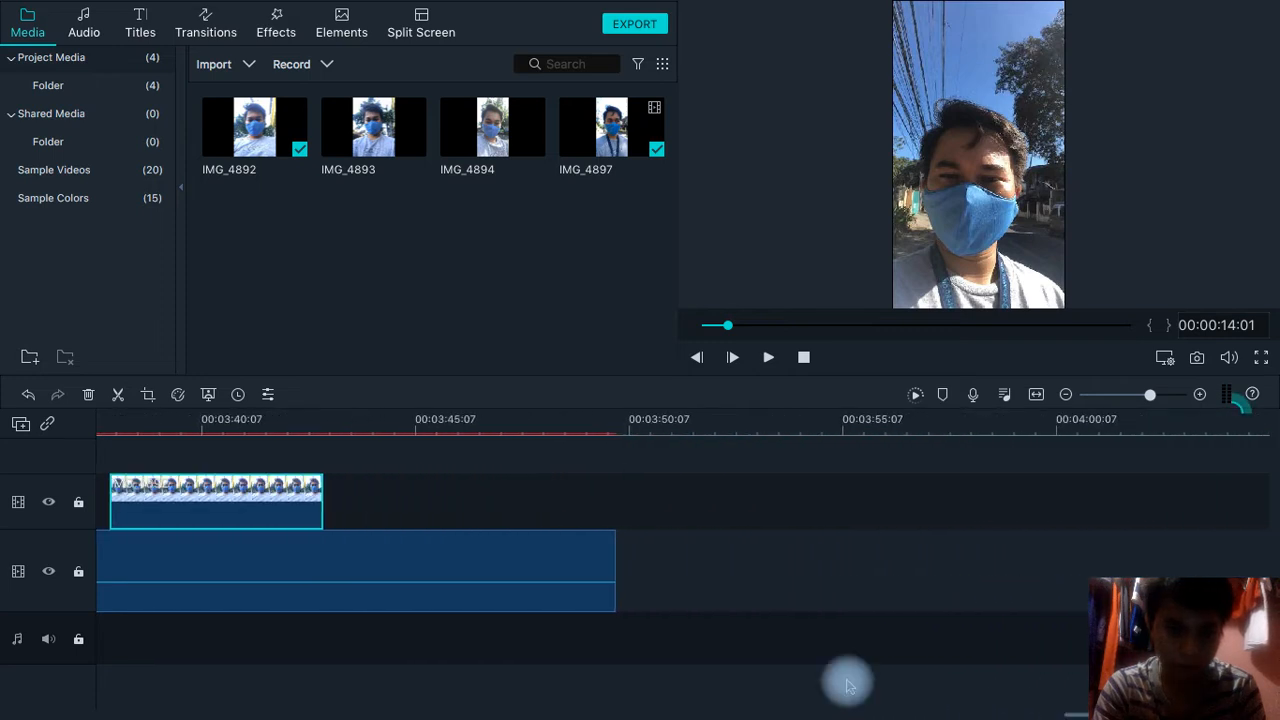
pyautogui.moveTo(220, 505); pyautogui.dragTo(723, 521)
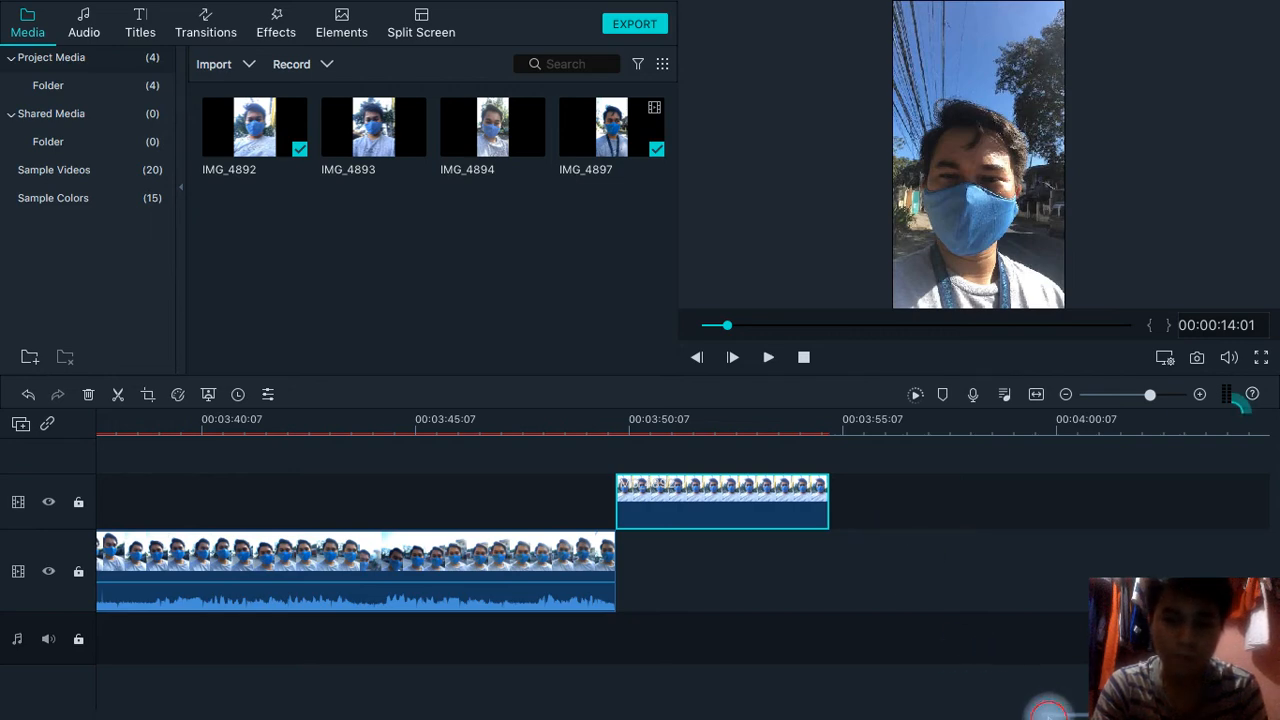
# - Add the photos IMG_4893 and IMG_4894 directly after IMG_4892 on the same track
pyautogui.moveTo(1048, 715); pyautogui.dragTo(1101, 715)
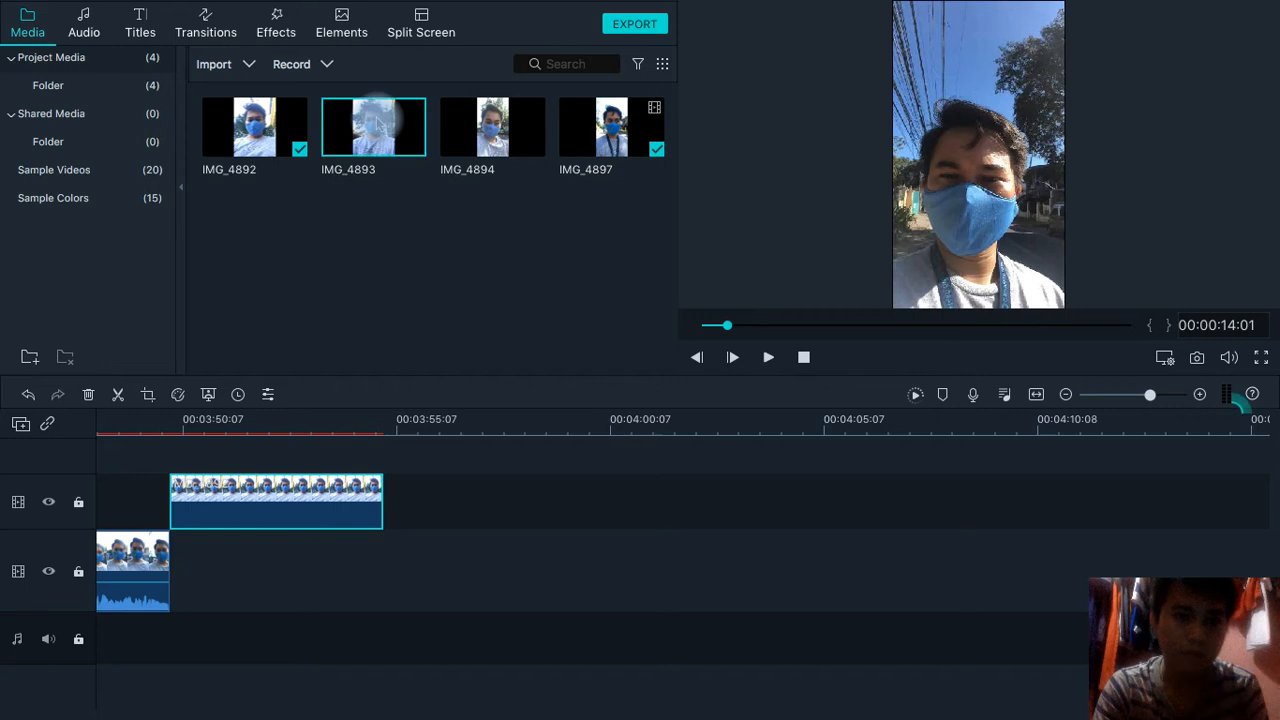
pyautogui.click(380, 122)
pyautogui.moveTo(367, 117); pyautogui.dragTo(400, 425)
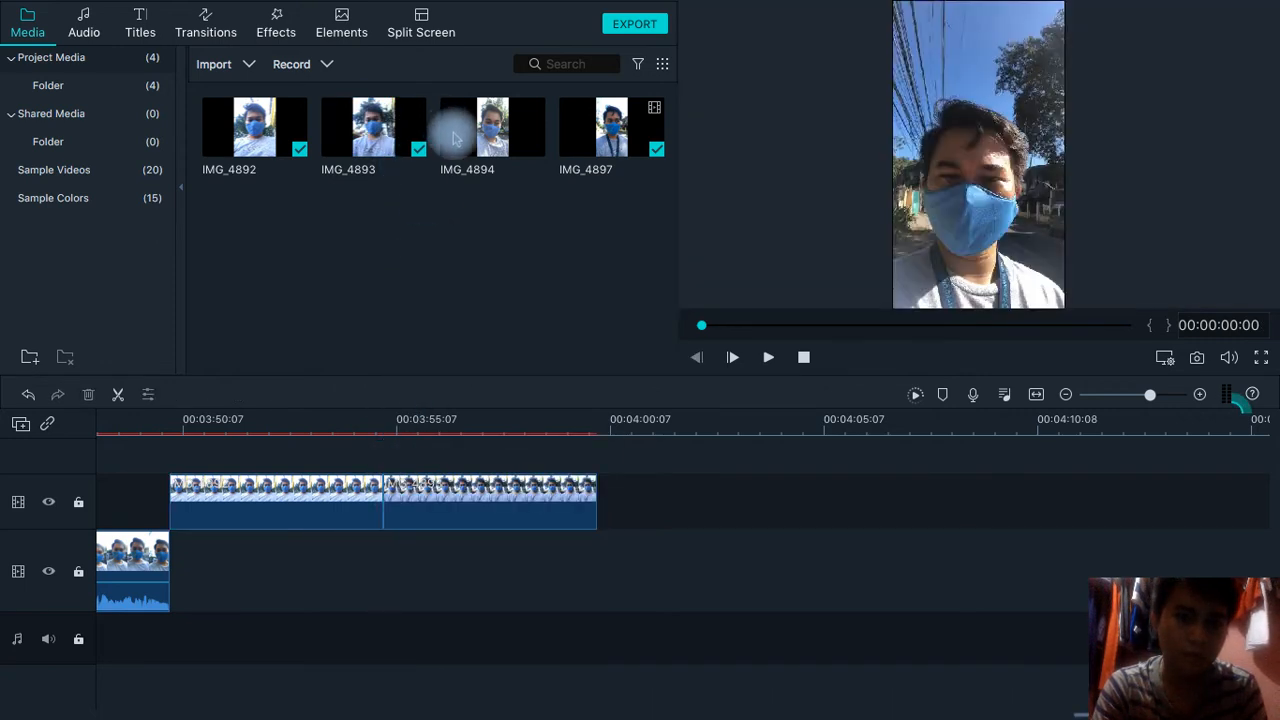
pyautogui.moveTo(485, 122); pyautogui.dragTo(610, 505)
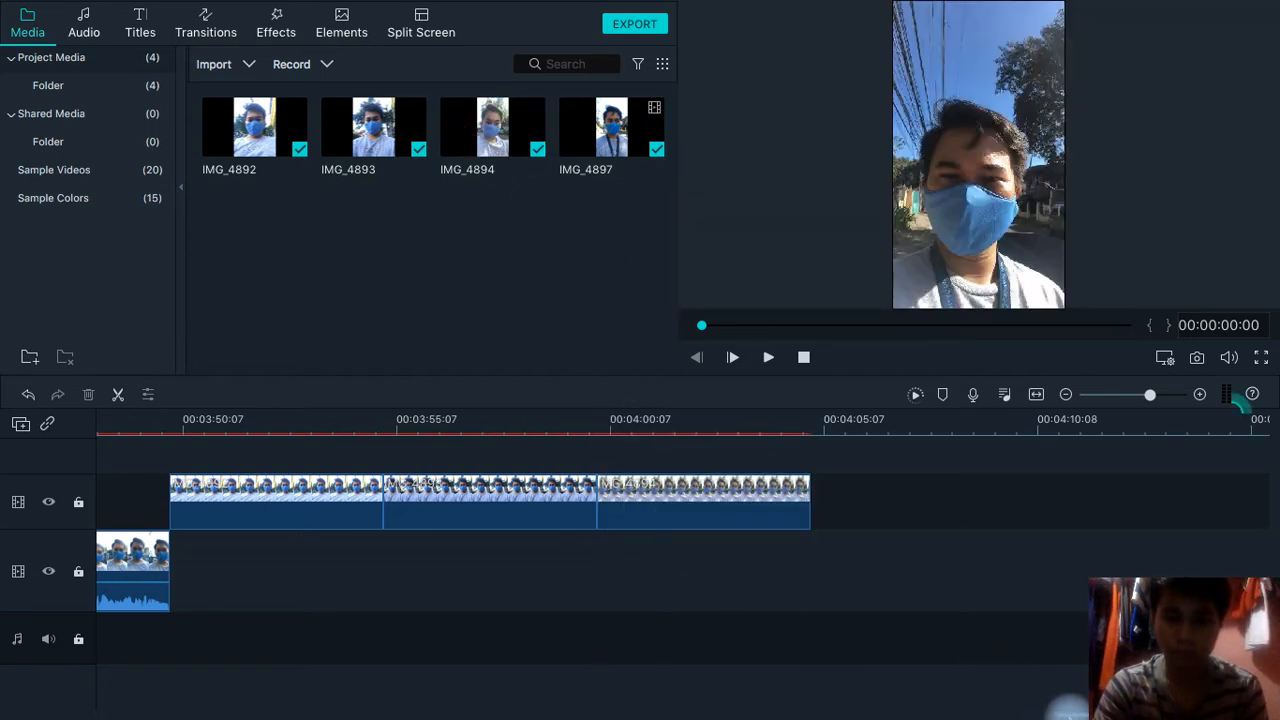
# - Play the timeline from about 14 seconds with the volume raised, and zoom the timeline out until all clips fit in view
pyautogui.hscroll(-10, 1050, 705)
pyautogui.hscroll(-15, 644, 680)
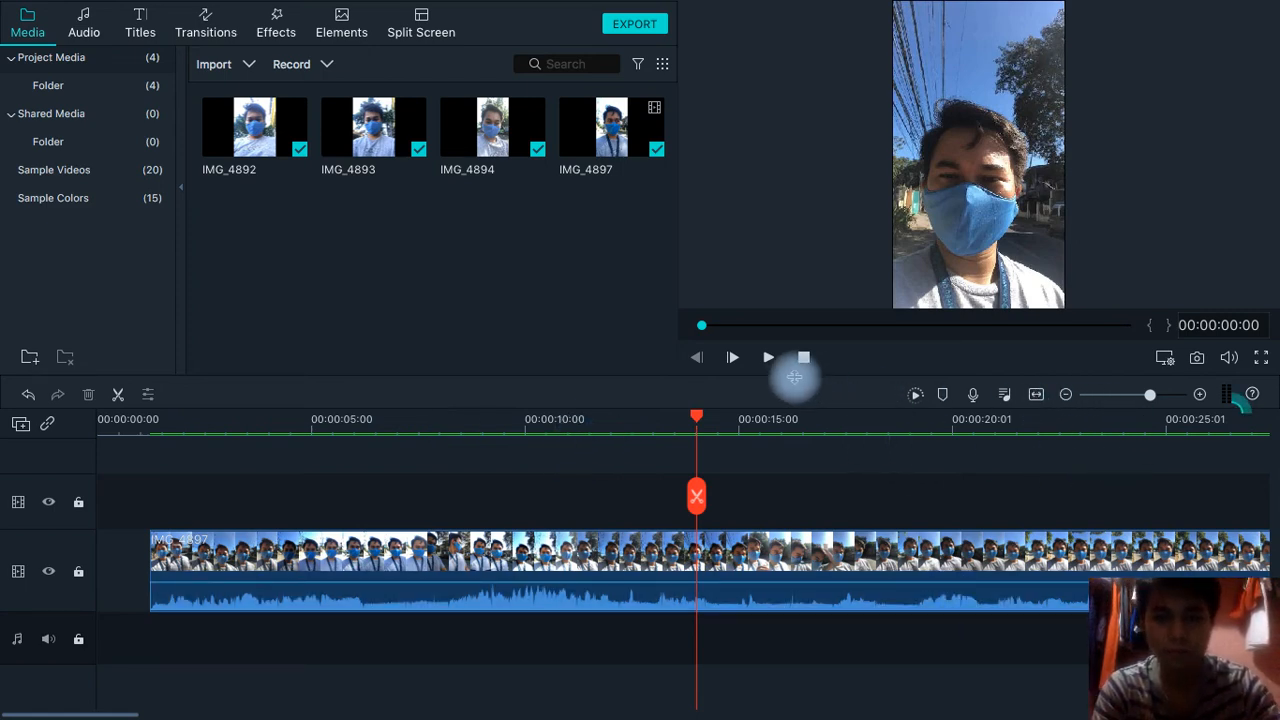
pyautogui.click(768, 358)
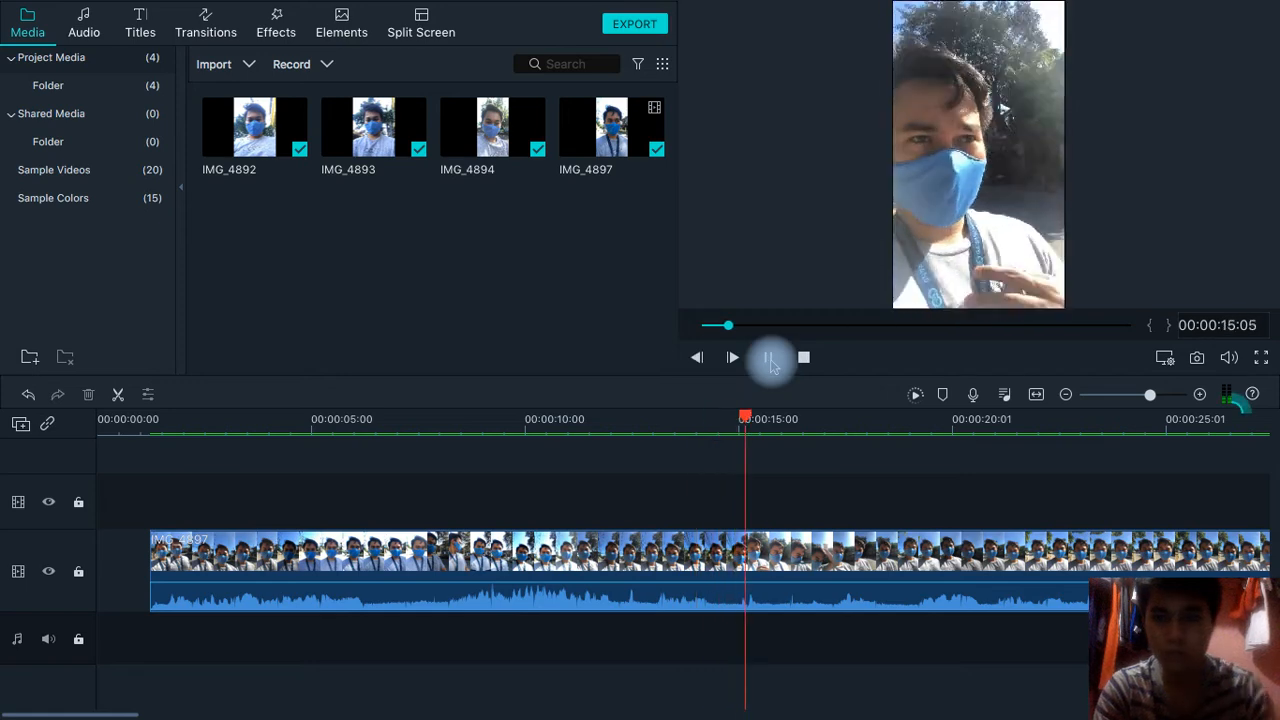
pyautogui.press('XF86AudioRaiseVolume')
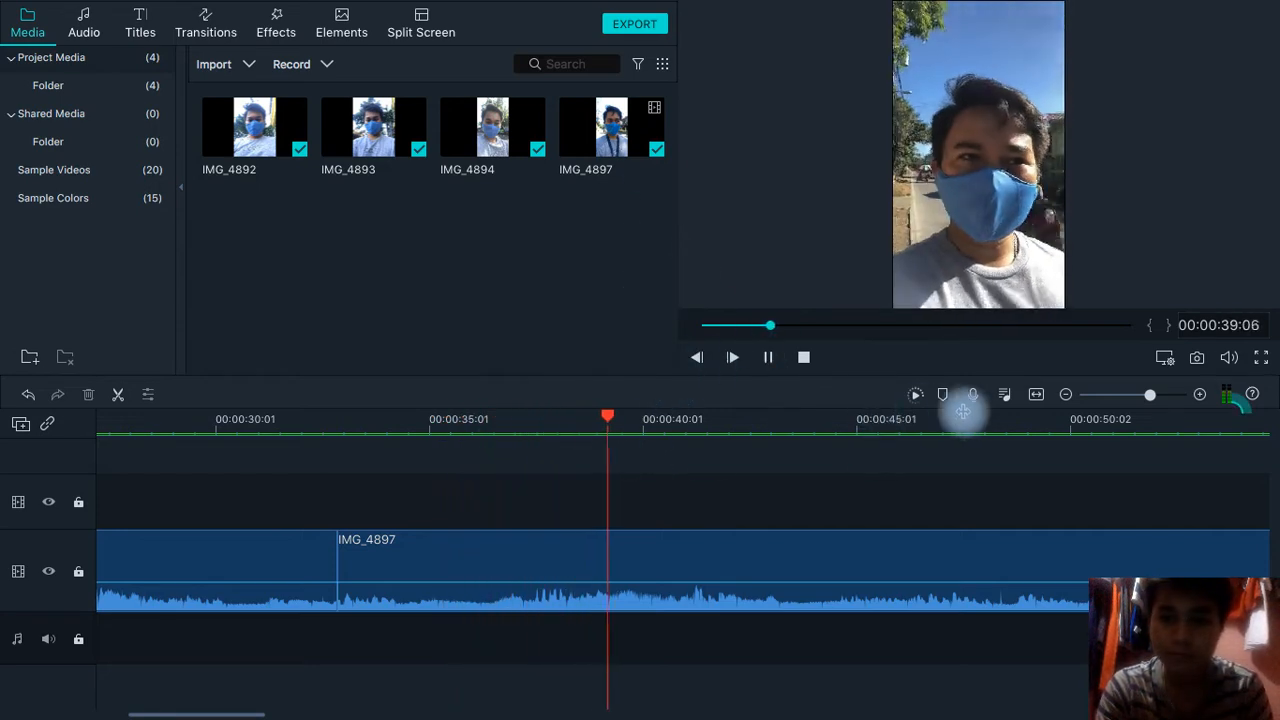
pyautogui.click(1201, 396)
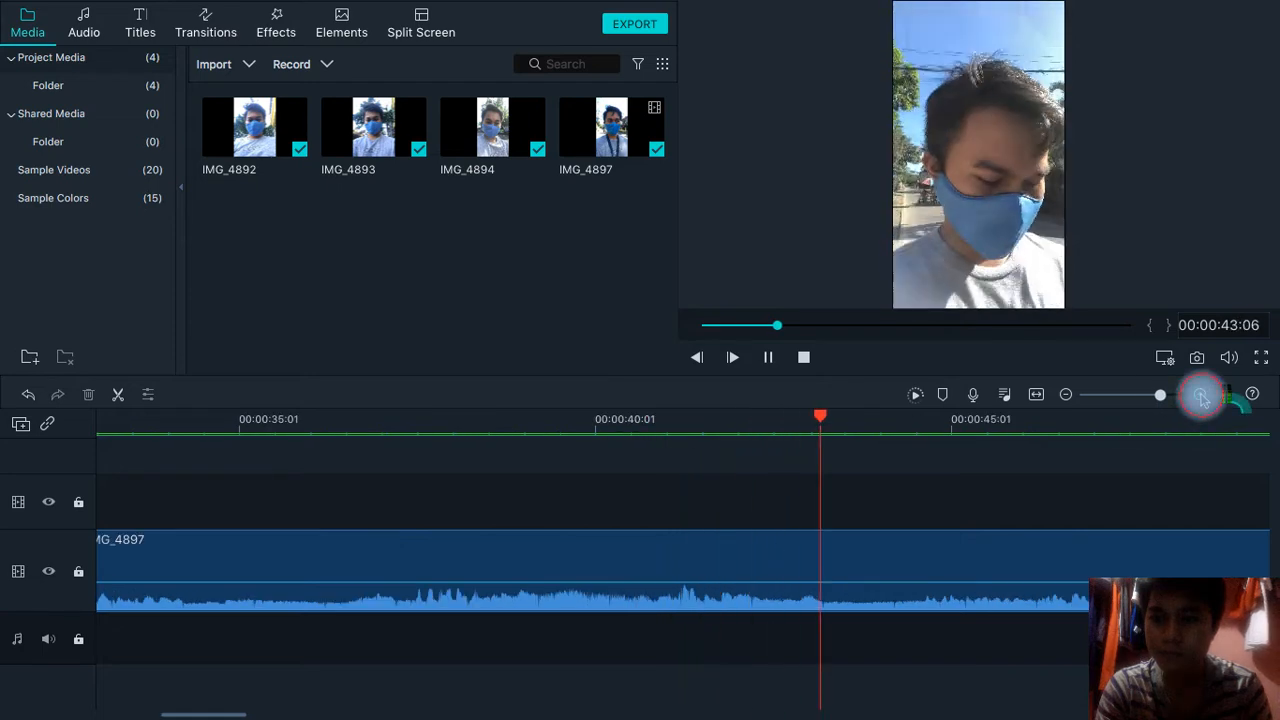
pyautogui.click(1201, 396)
pyautogui.click(1066, 395)
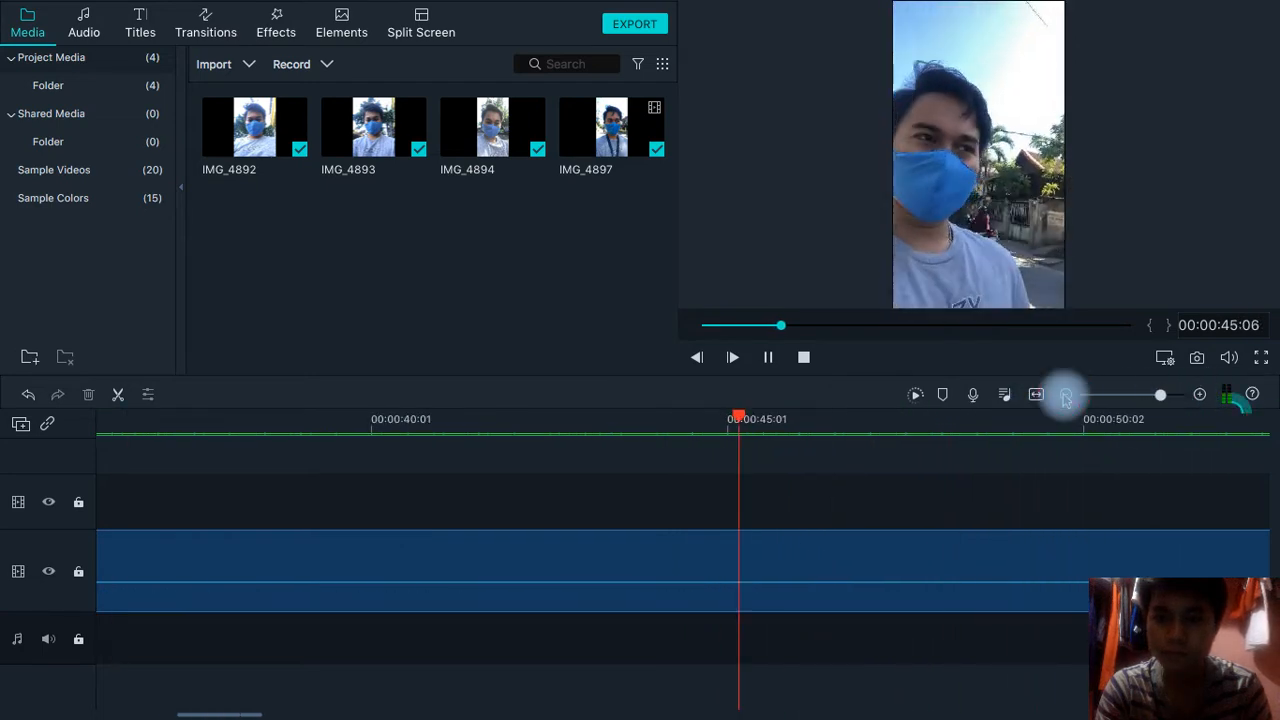
pyautogui.click(1066, 395)
pyautogui.click(1066, 396)
pyautogui.click(1066, 396)
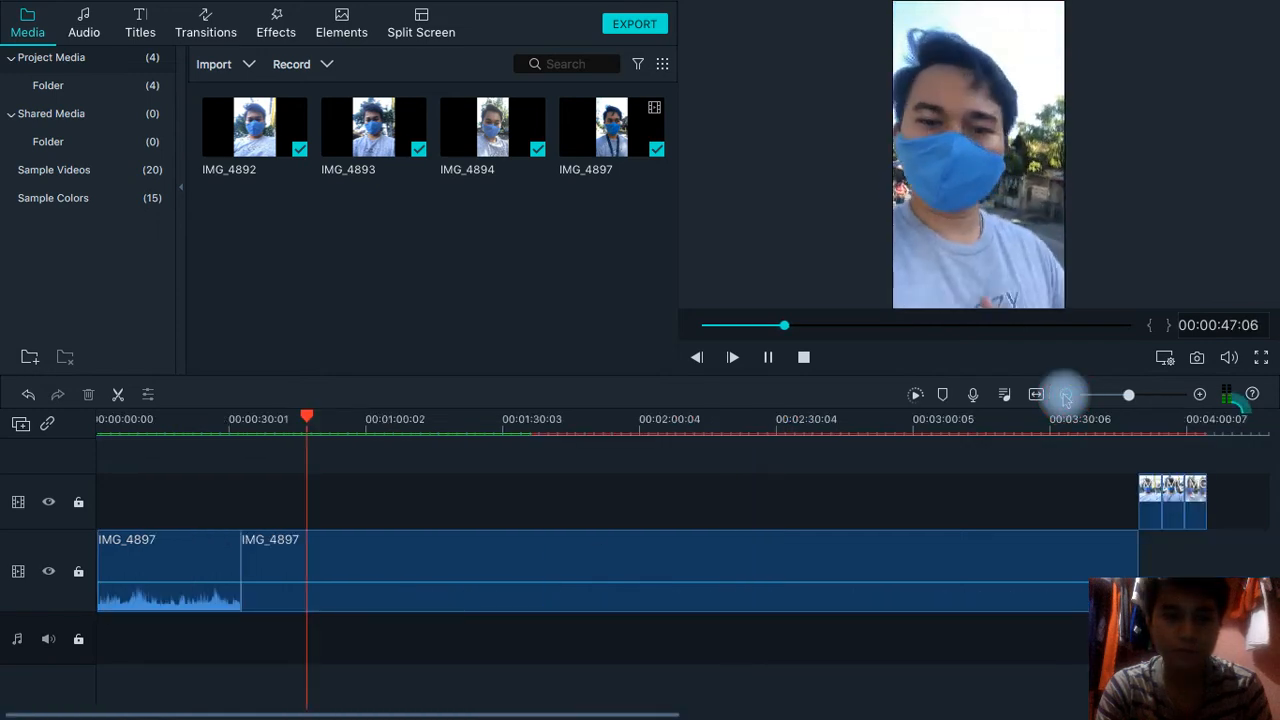
pyautogui.click(1066, 396)
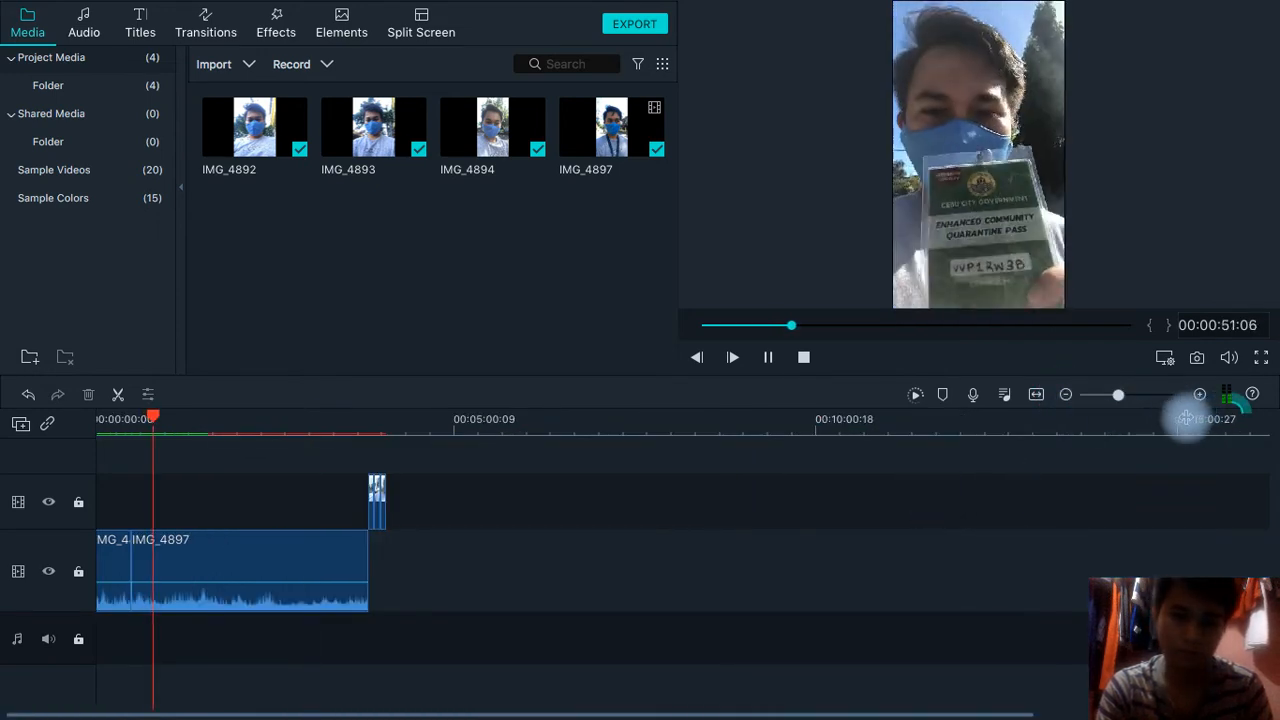
# - Zoom the timeline in until the clips span its width, and open the preview volume control during playback
pyautogui.click(1200, 395)
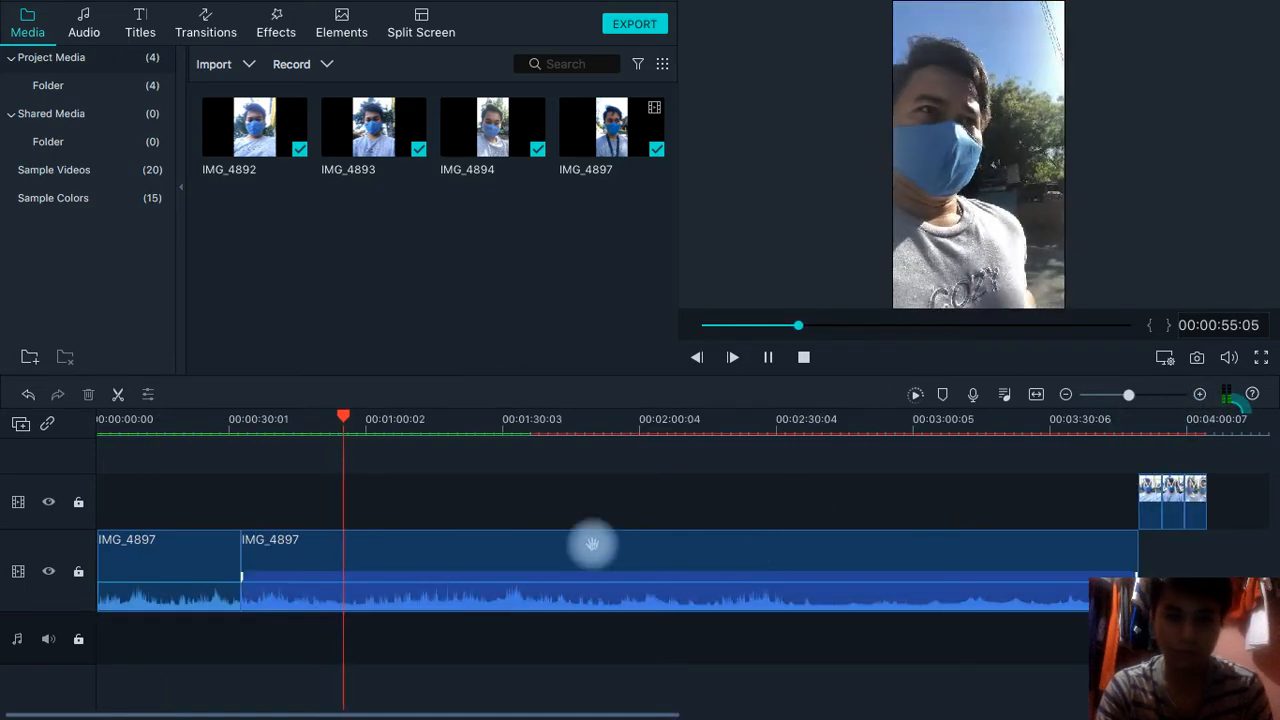
pyautogui.click(368, 542)
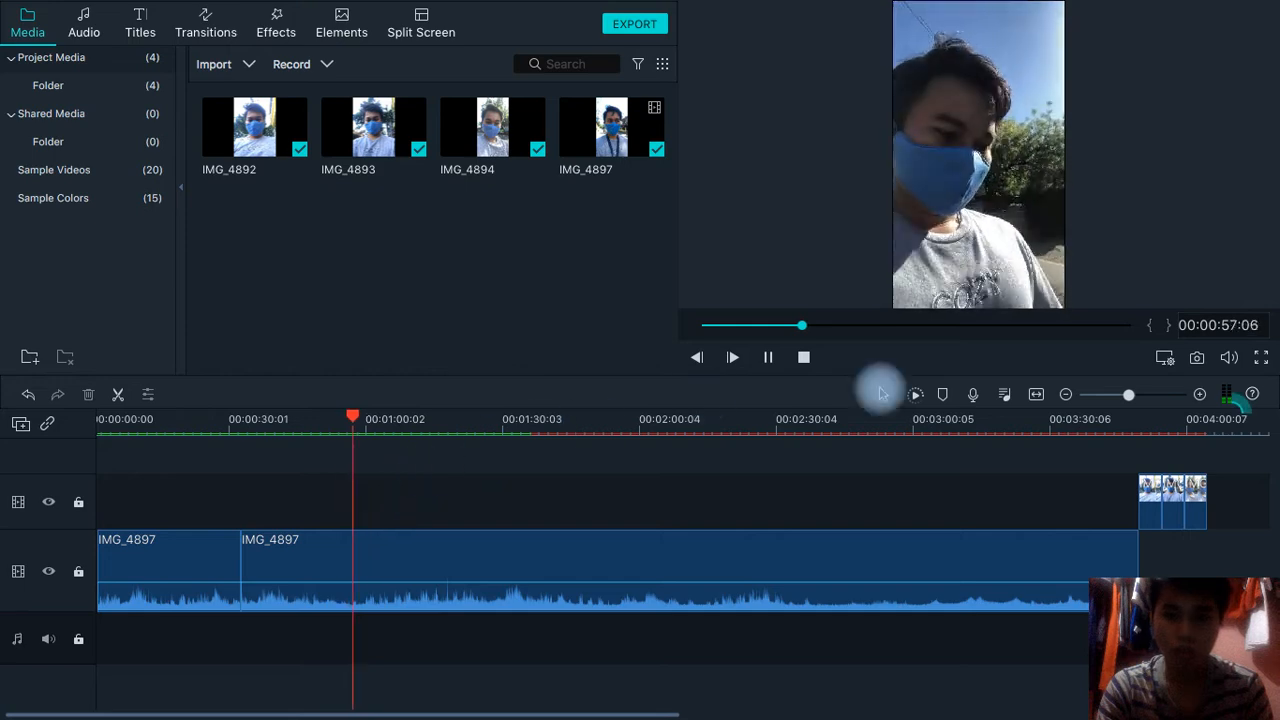
pyautogui.click(1228, 362)
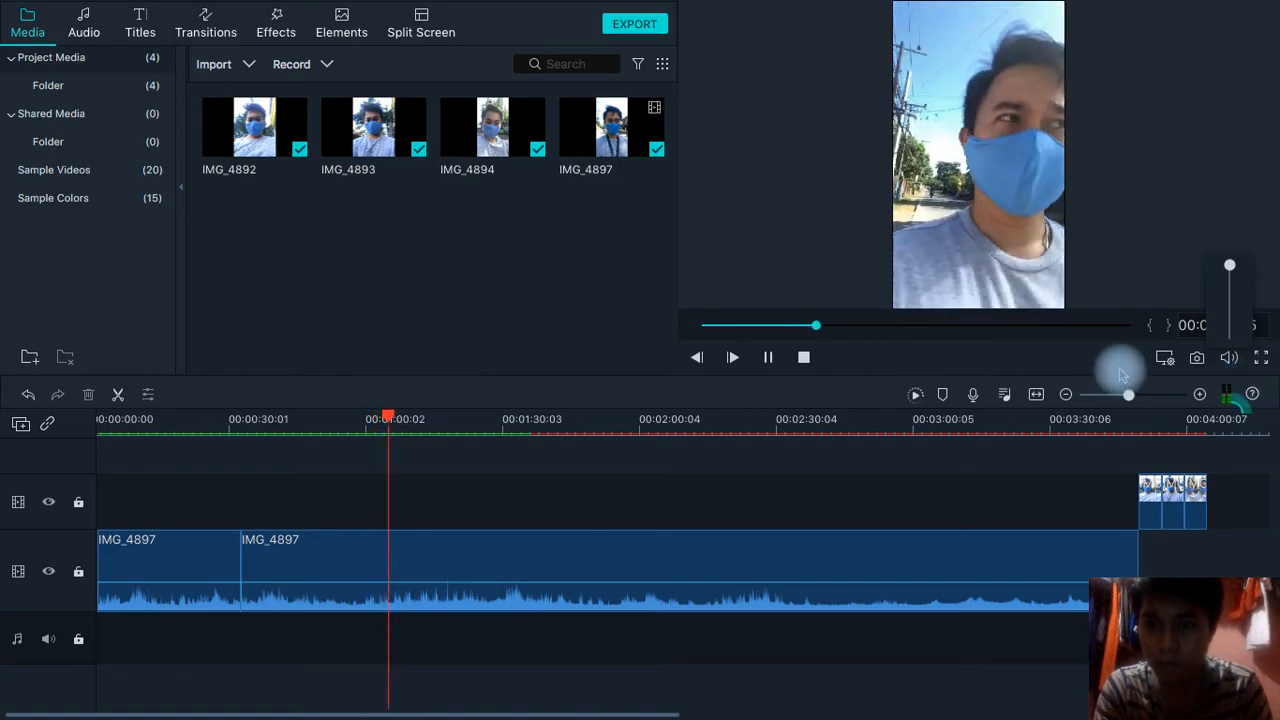
pyautogui.click(523, 605)
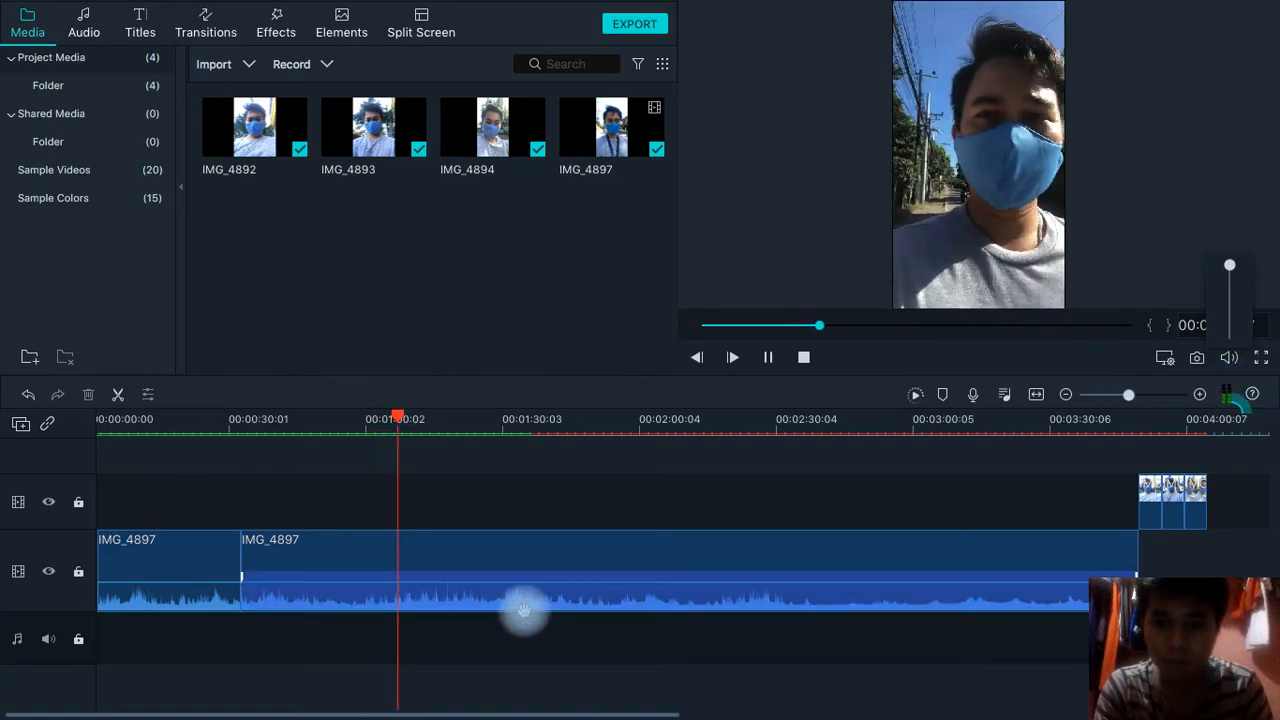
pyautogui.click(481, 497)
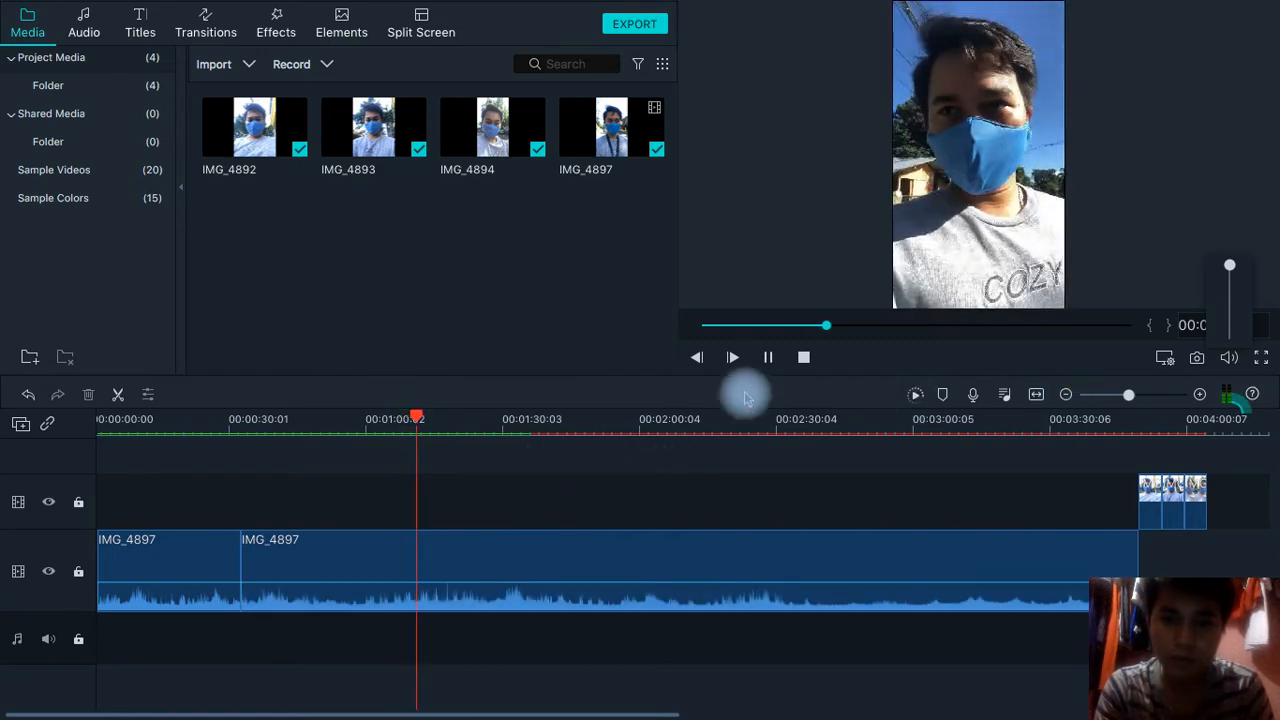
# - Pause the preview and return the playhead to the start of the timeline, and raise the system volume
pyautogui.click(769, 359)
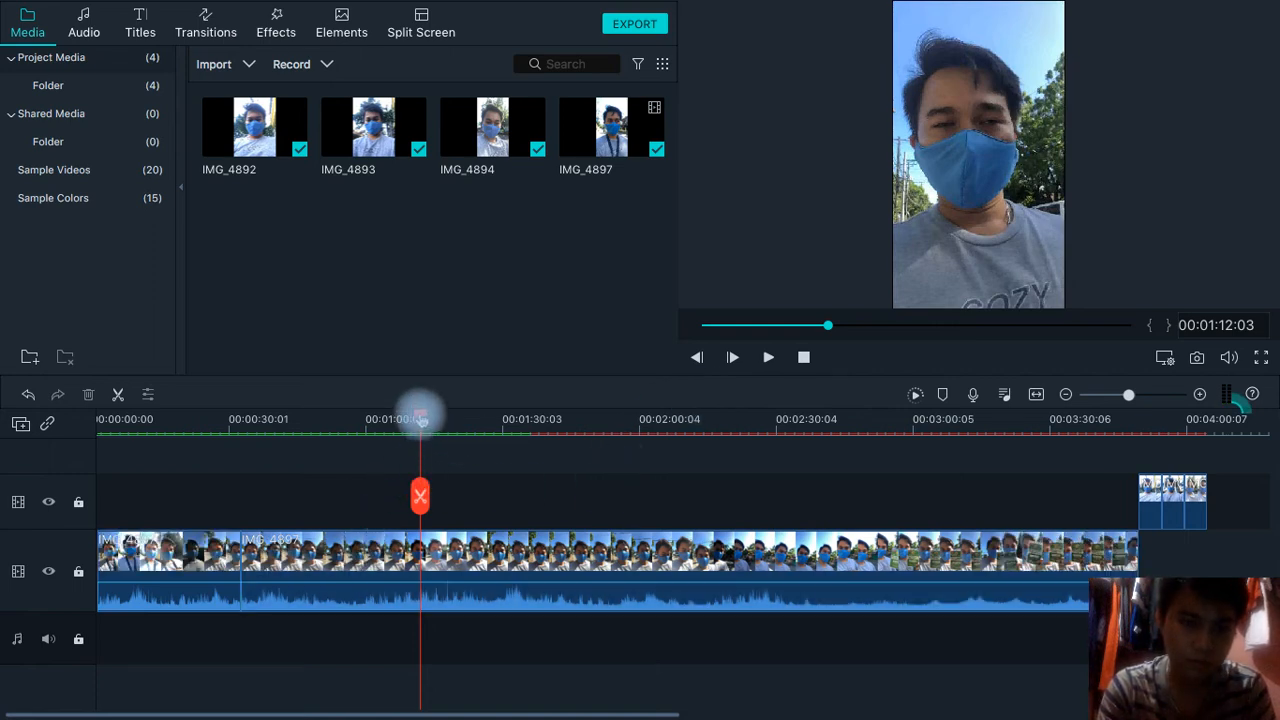
pyautogui.moveTo(420, 417); pyautogui.dragTo(95, 424)
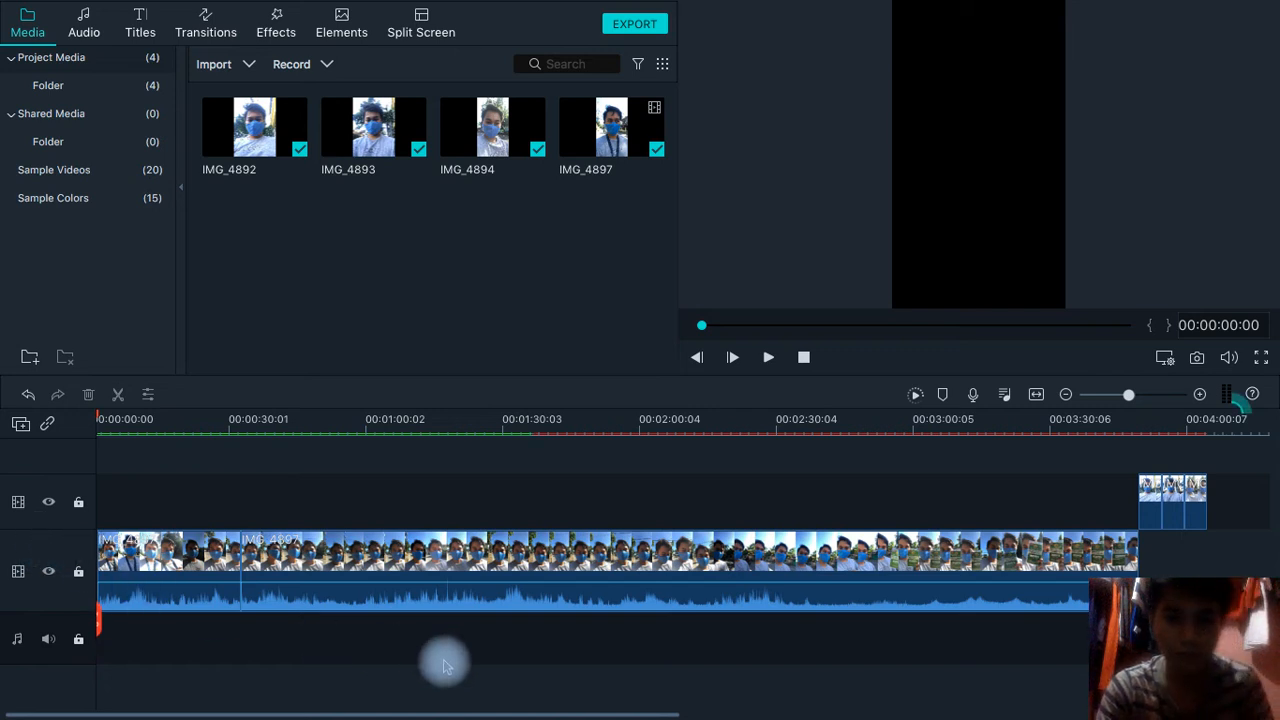
pyautogui.click(757, 573)
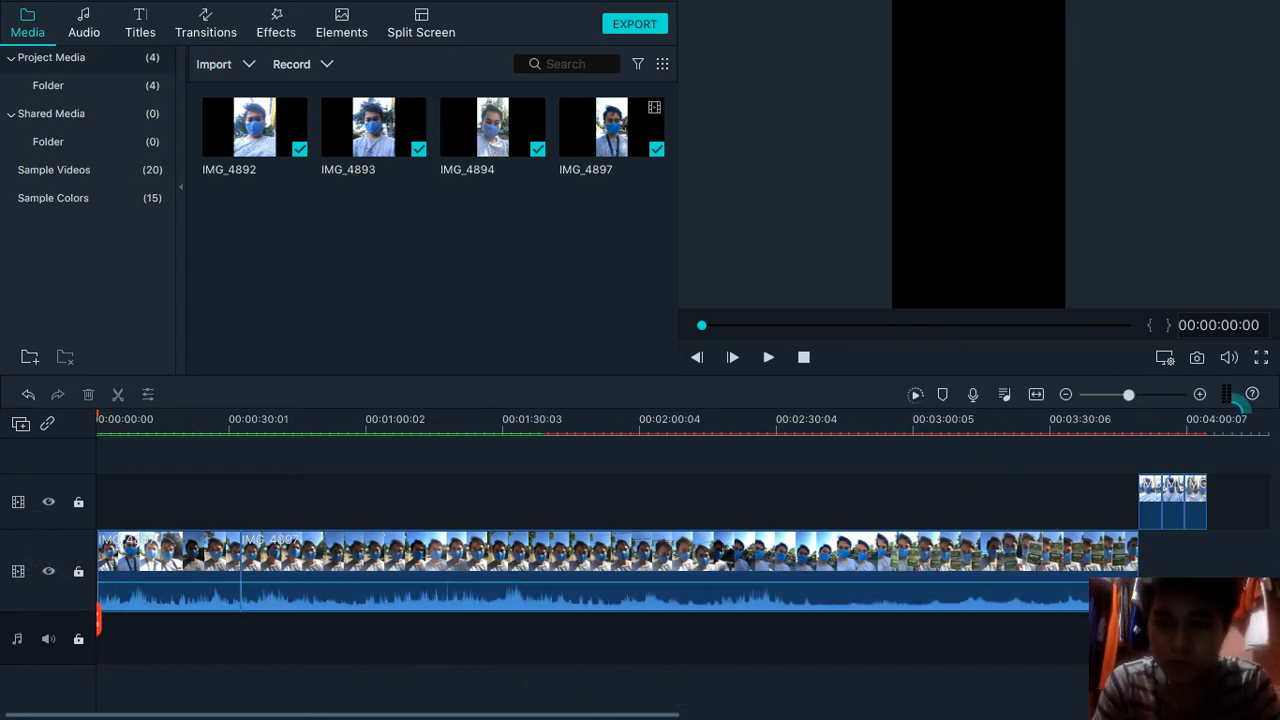
pyautogui.press('XF86AudioRaiseVolume')
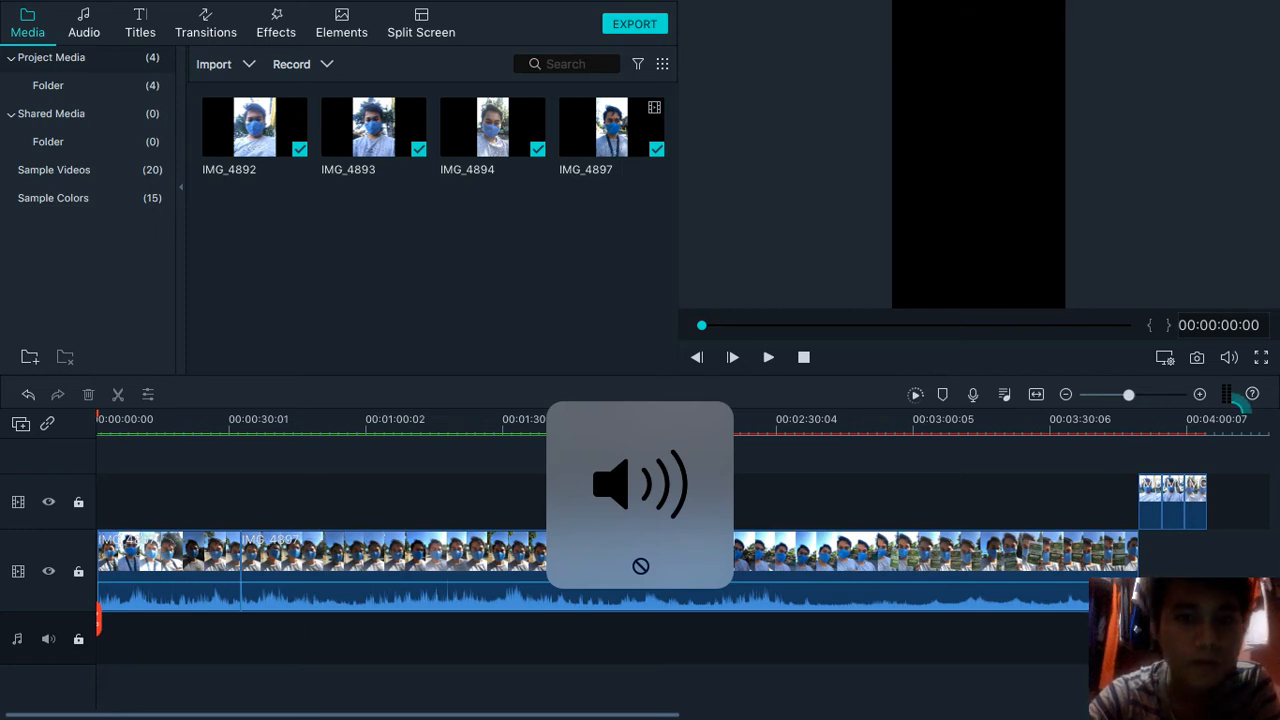
pyautogui.press('XF86AudioRaiseVolume')
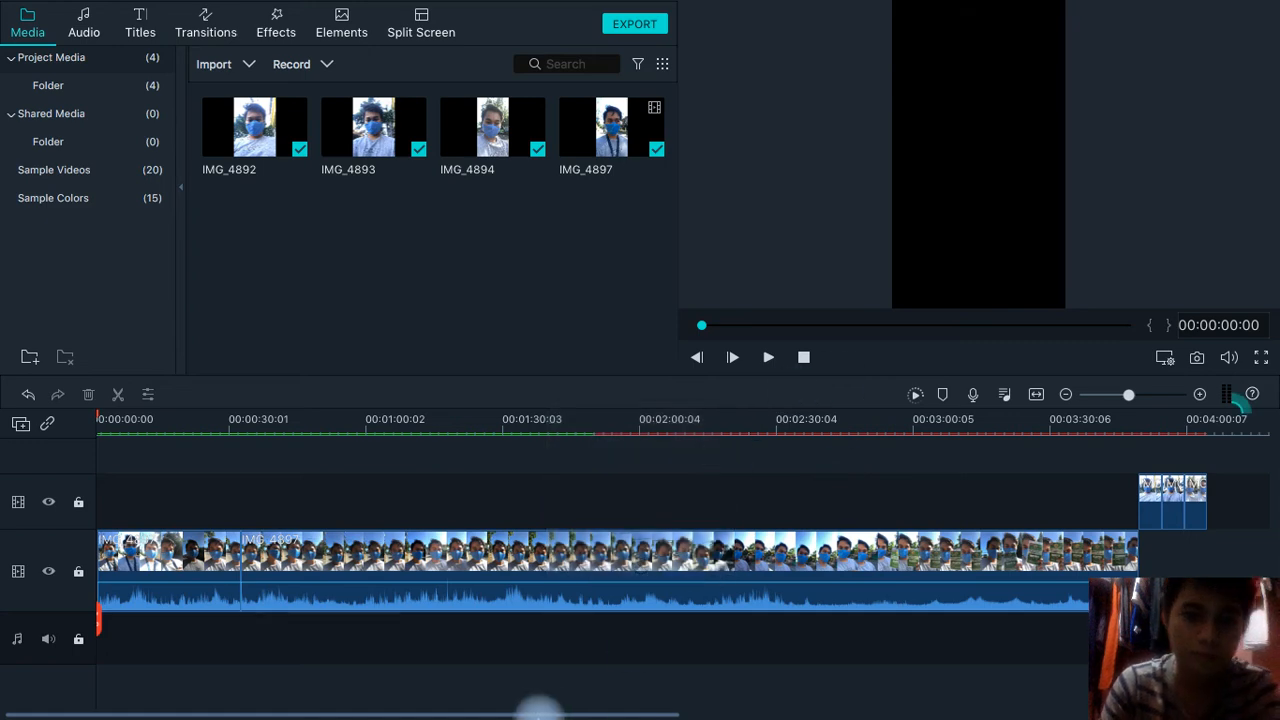
# - Switch to Finder and open IMG_4897.mp4 from the video folder in Downloads
pyautogui.moveTo(425, 700)
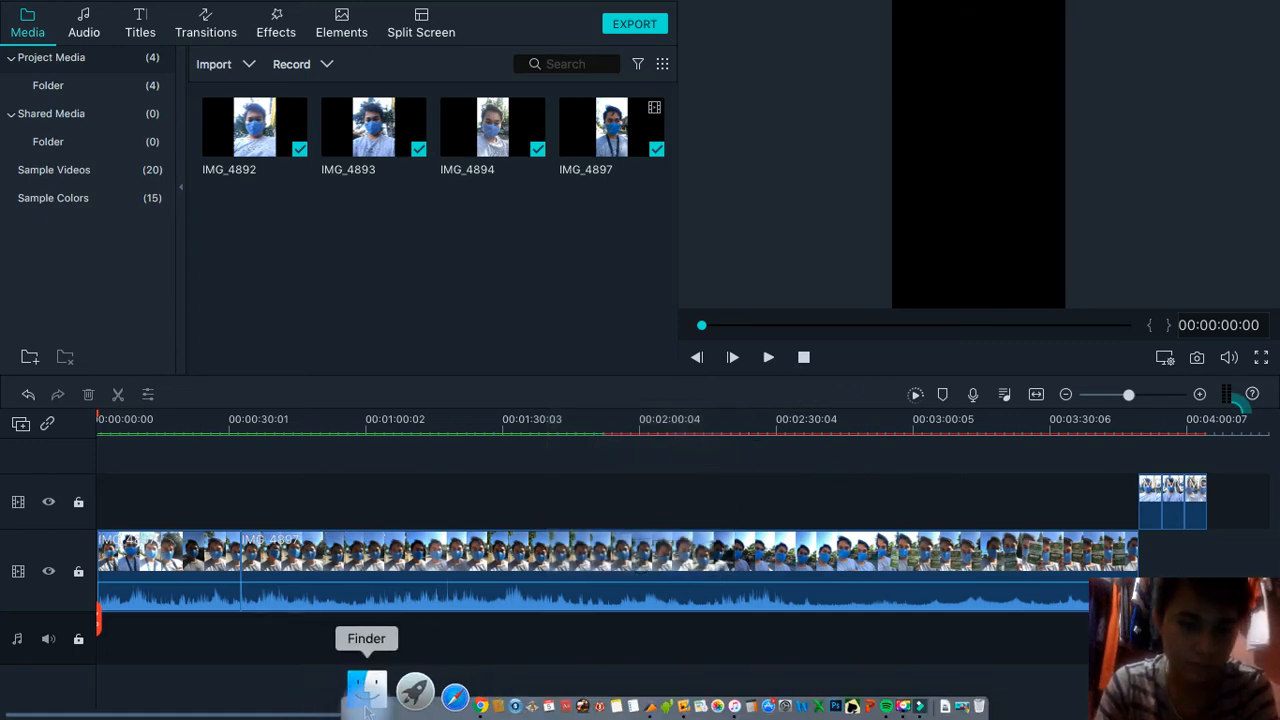
pyautogui.click(366, 700)
pyautogui.click(400, 235)
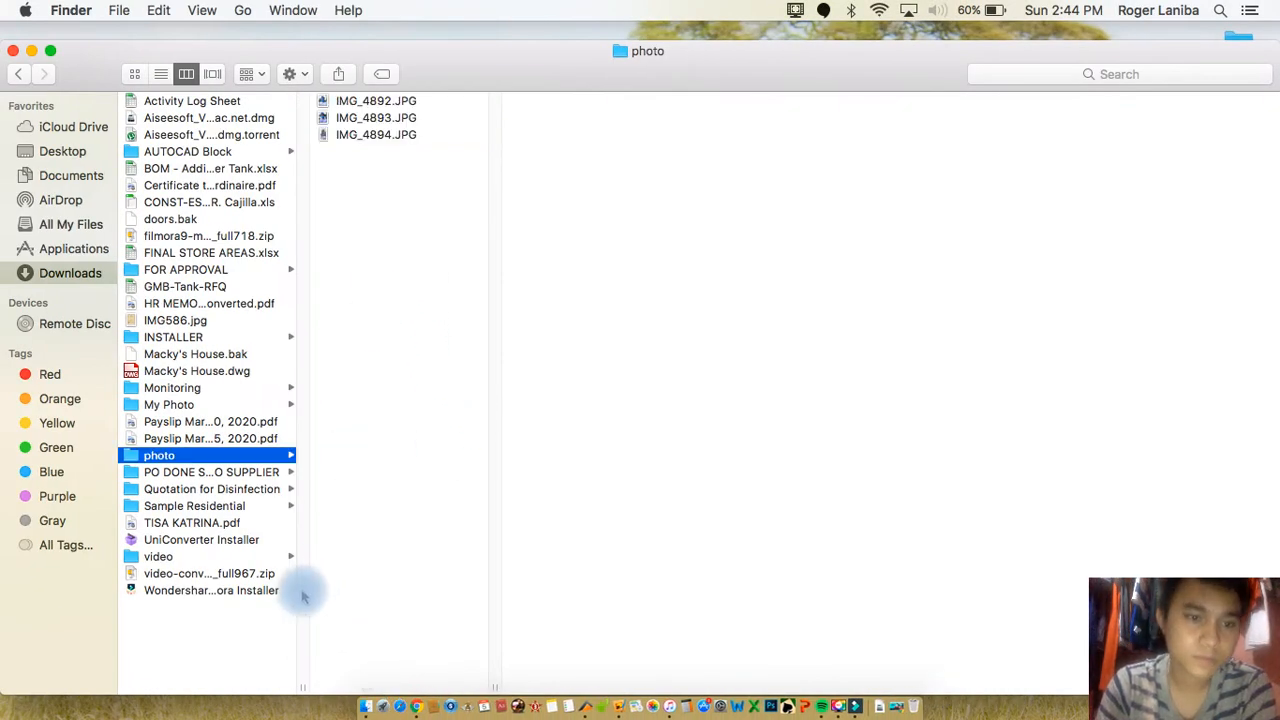
pyautogui.click(293, 555)
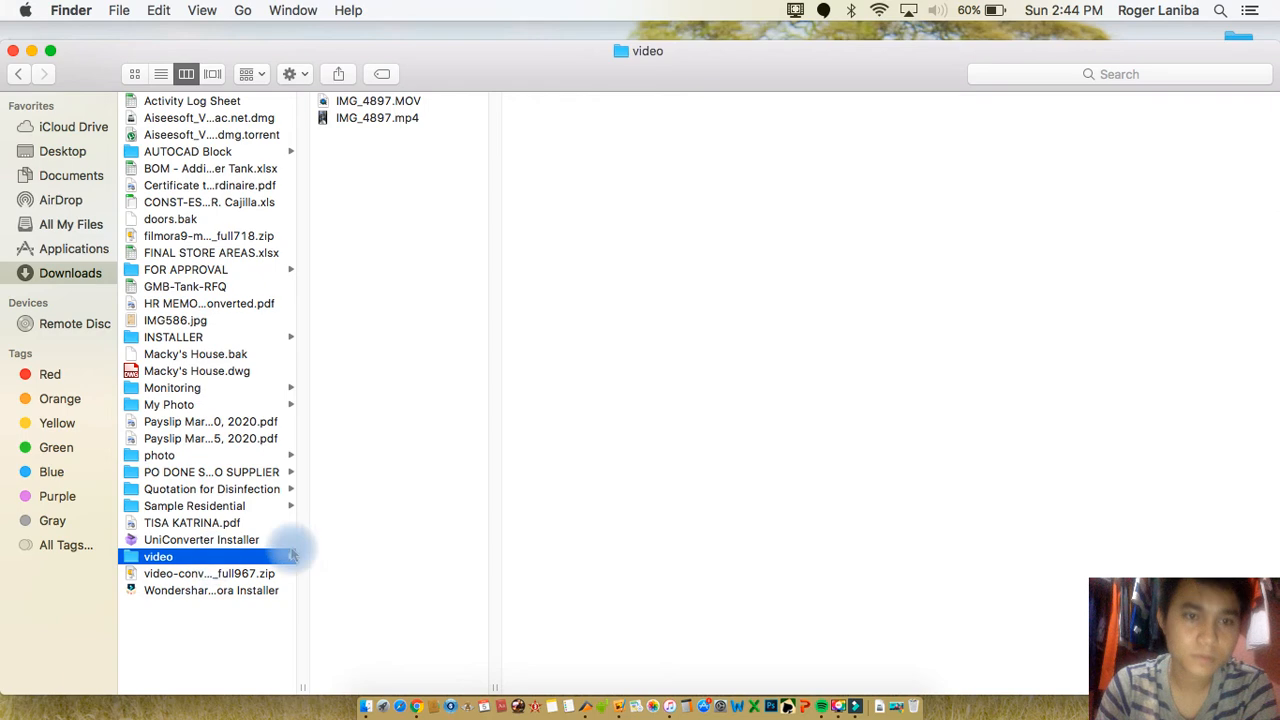
pyautogui.doubleClick(366, 118)
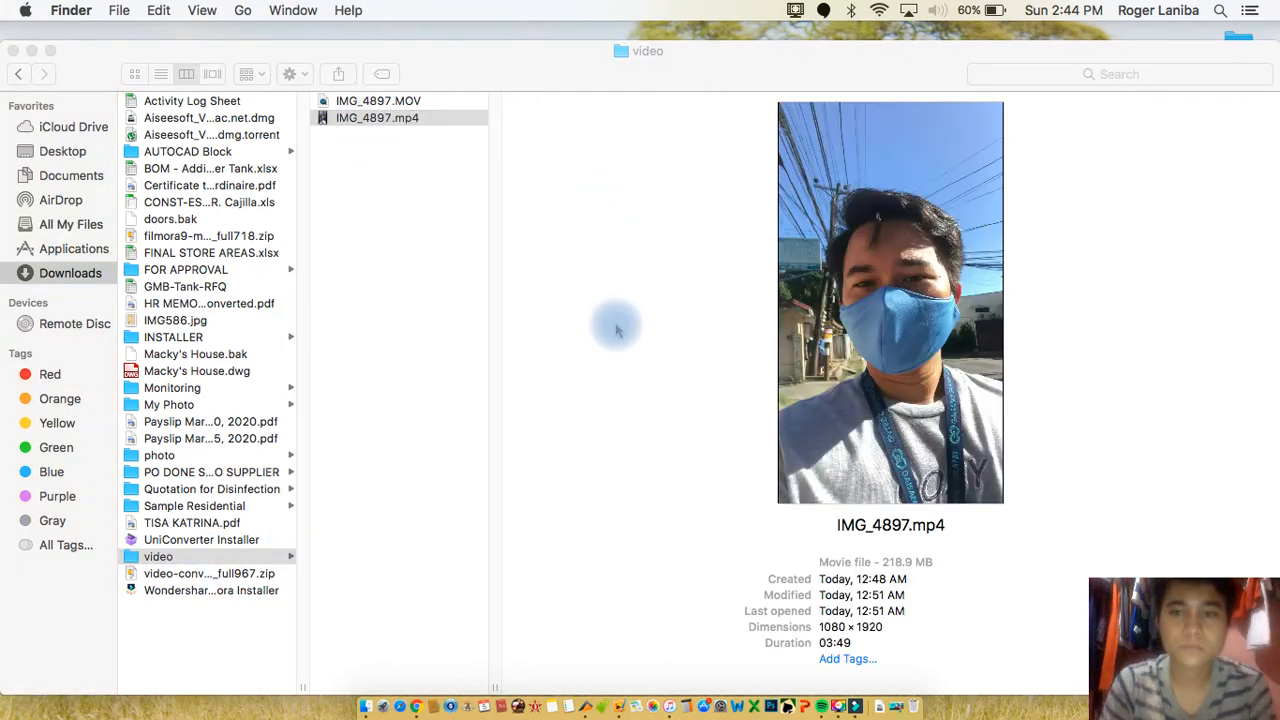